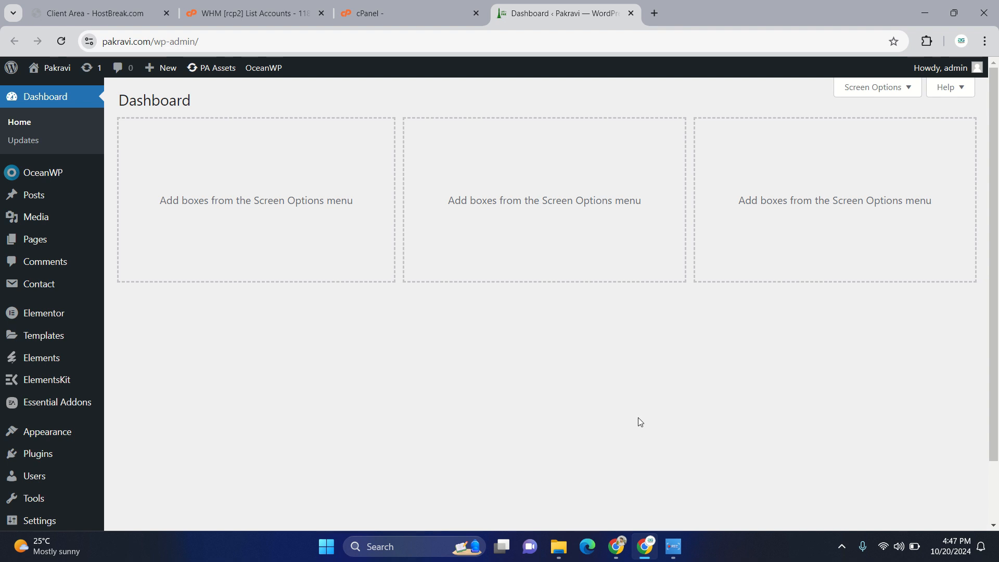
- Open the list of installed plugins and review the plugins on the site
click(49, 456)
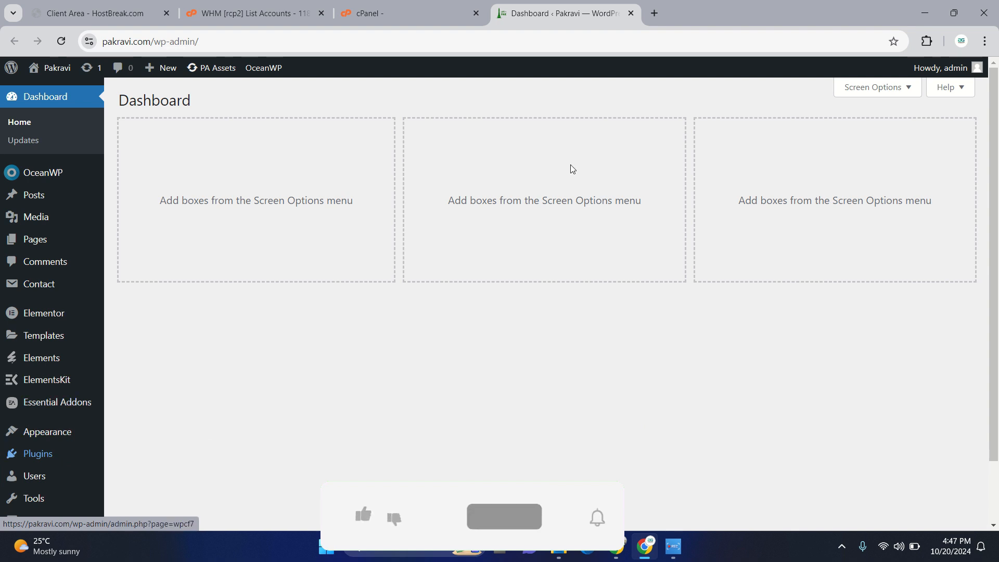
mouse_move(4, 479)
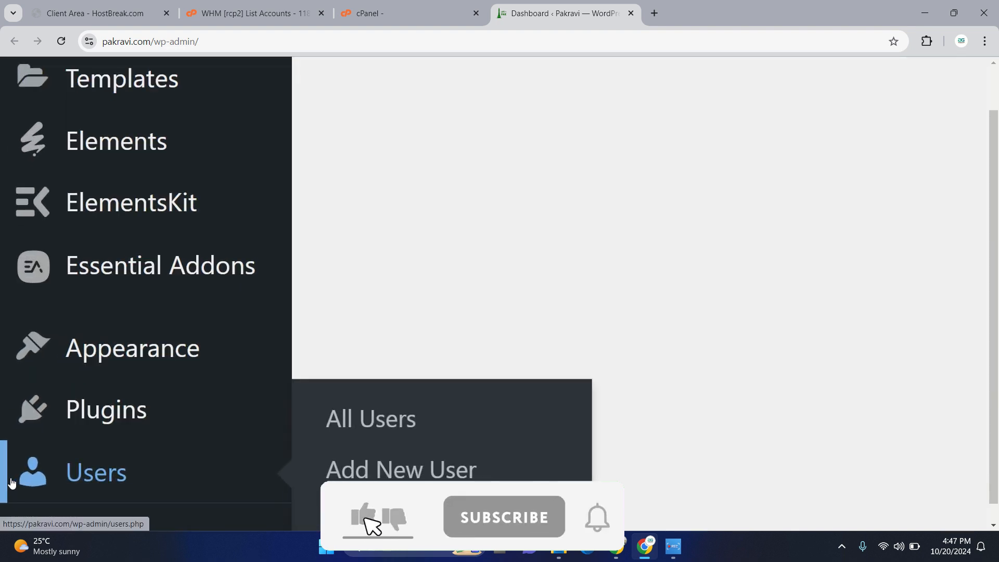
mouse_move(238, 417)
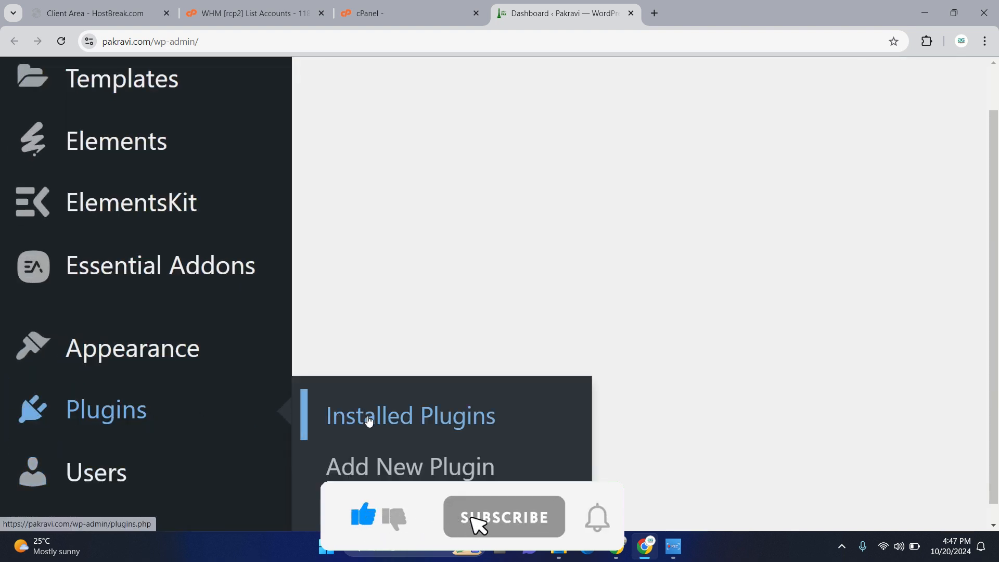
click(392, 422)
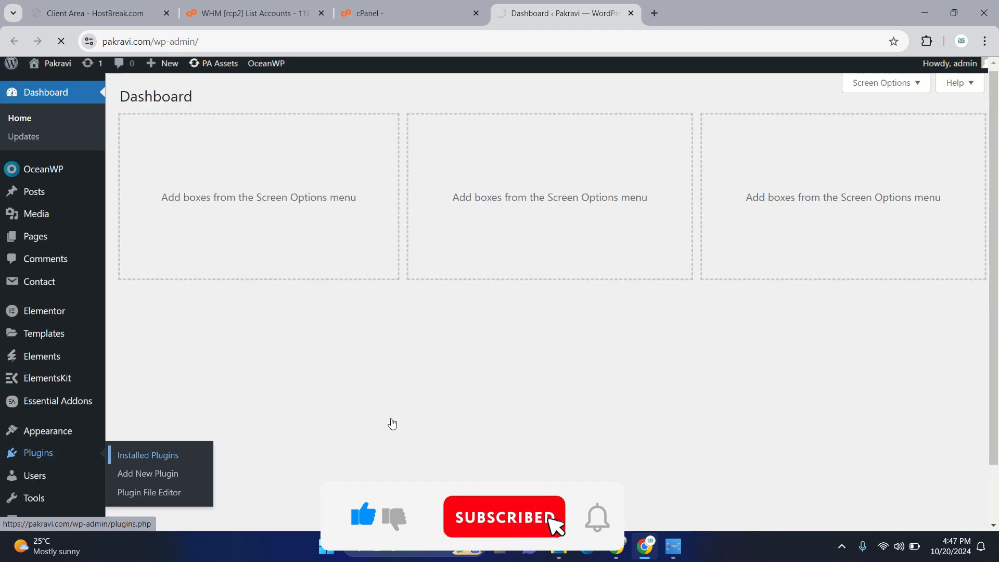
scroll(291, 292, down, 5)
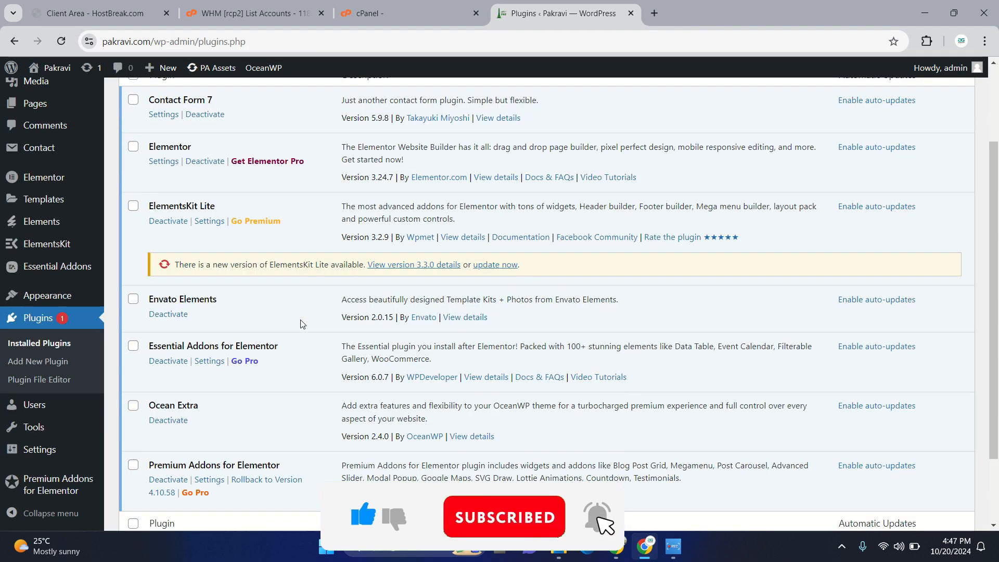
scroll(299, 315, up, 5)
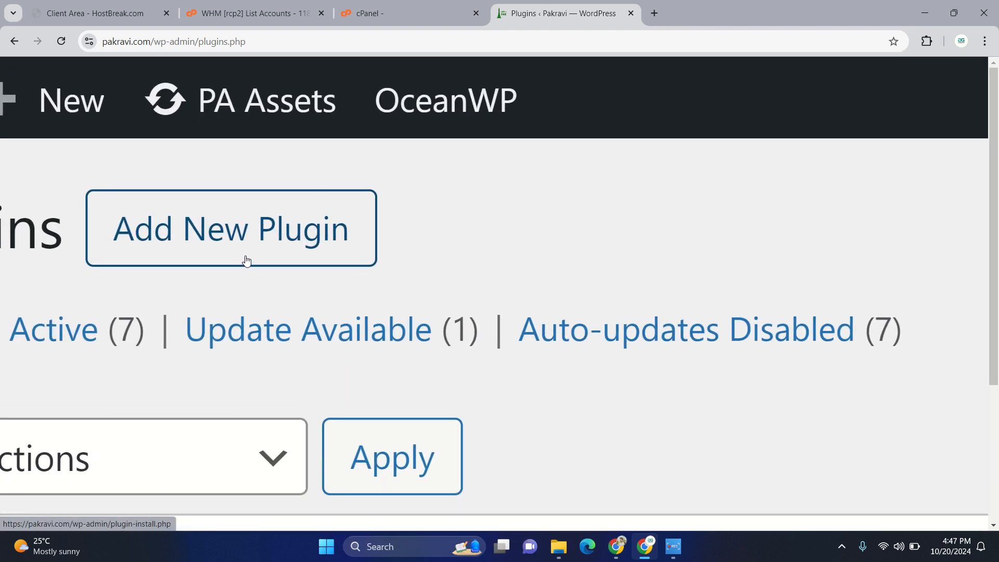
- Open the page for adding a new plugin and search for "yoast"
click(246, 260)
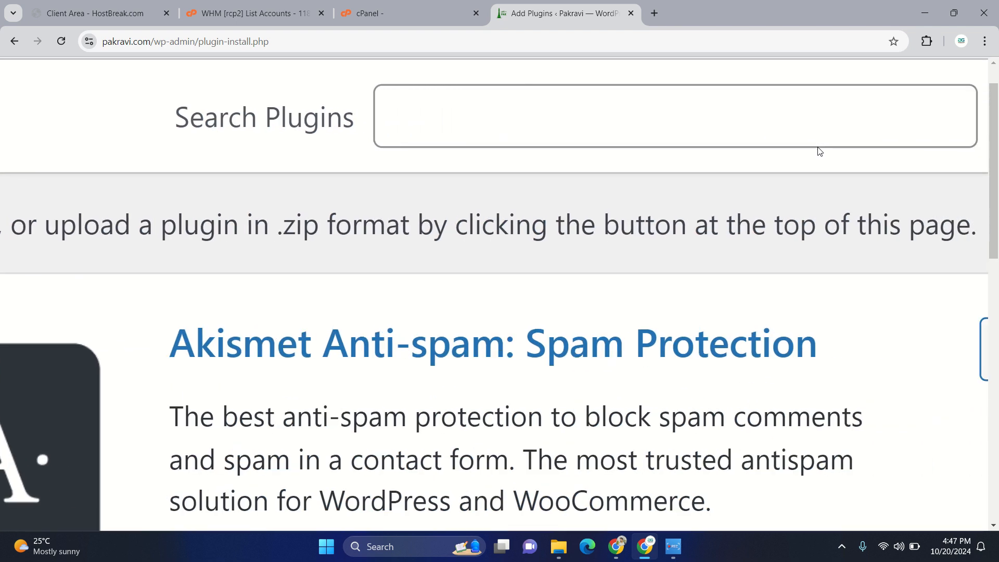
scroll(820, 151, up, 2)
click(595, 213)
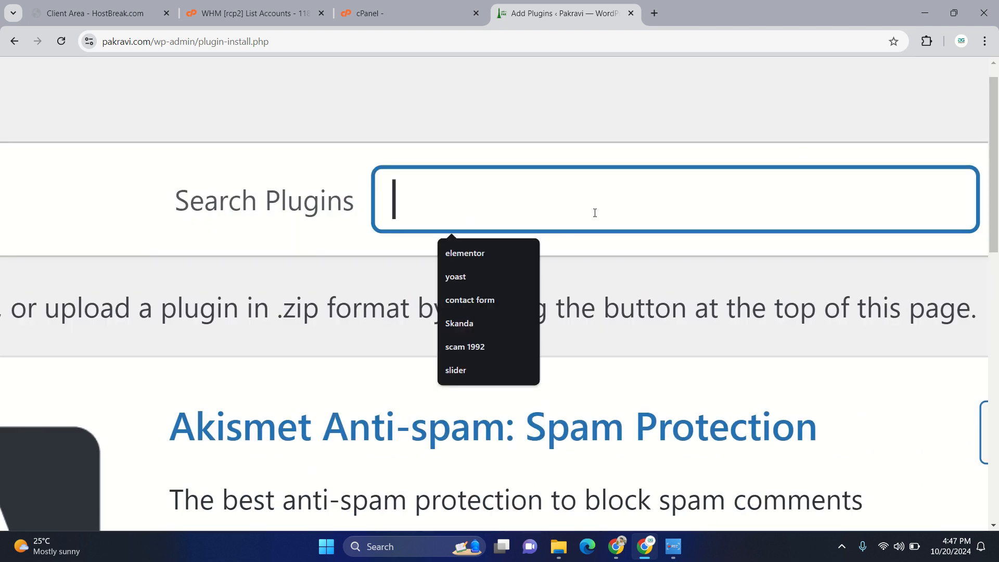
text(yoast)
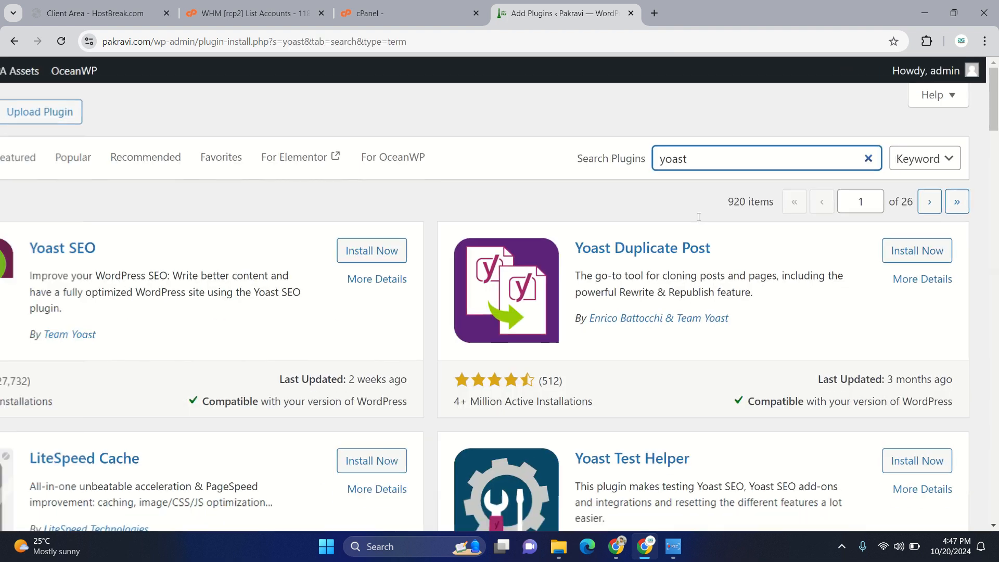
- Try to install the Yoast SEO plugin from the plugin search results and check its installation status
scroll(258, 212, up, 5)
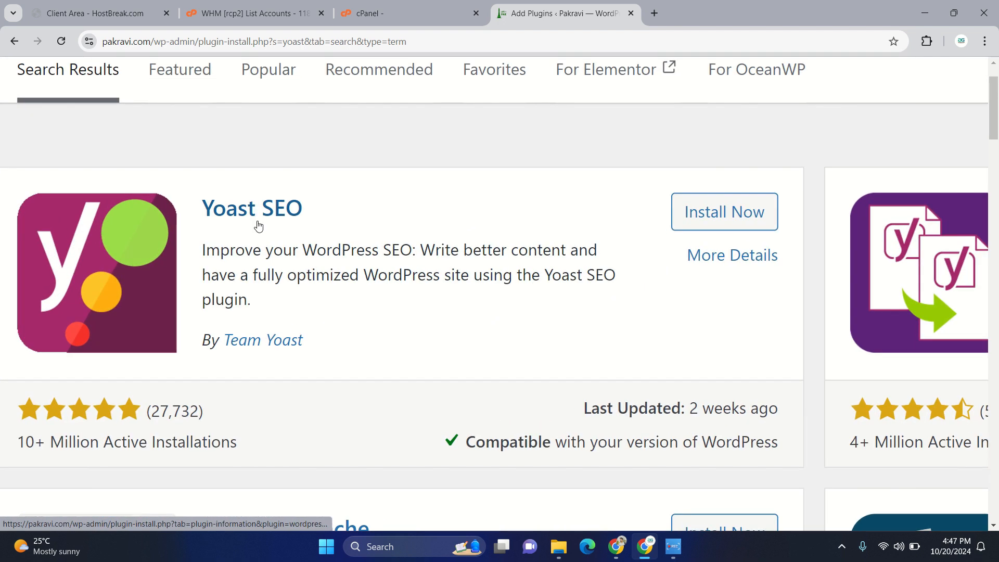
scroll(294, 352, up, 5)
scroll(294, 354, down, 10)
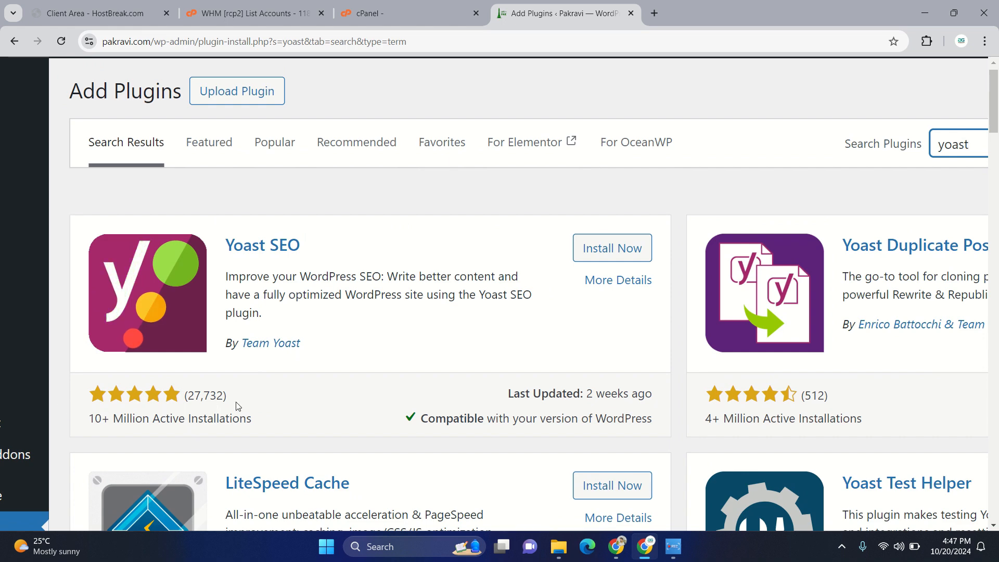
scroll(290, 398, down, 1)
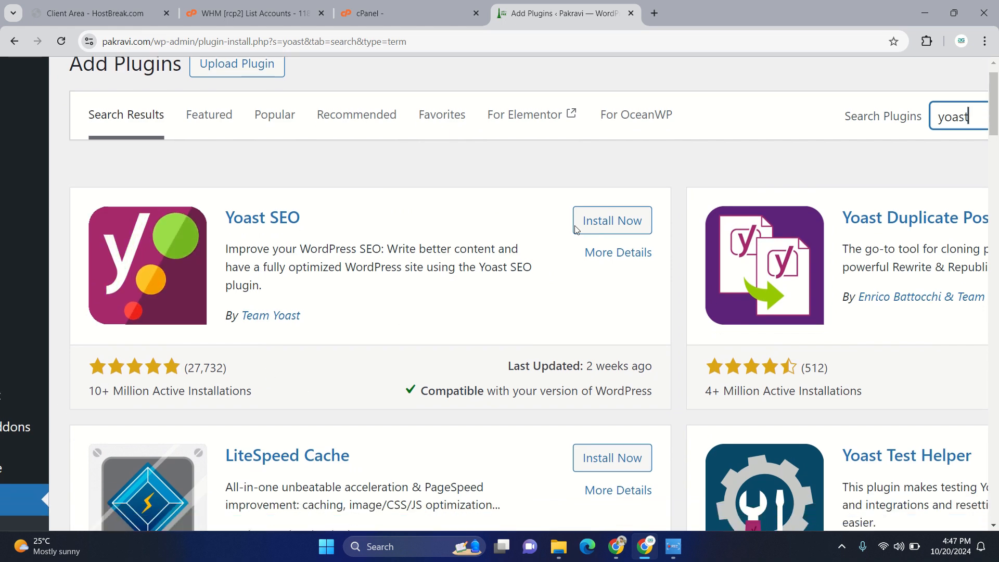
click(608, 222)
scroll(607, 223, down, 5)
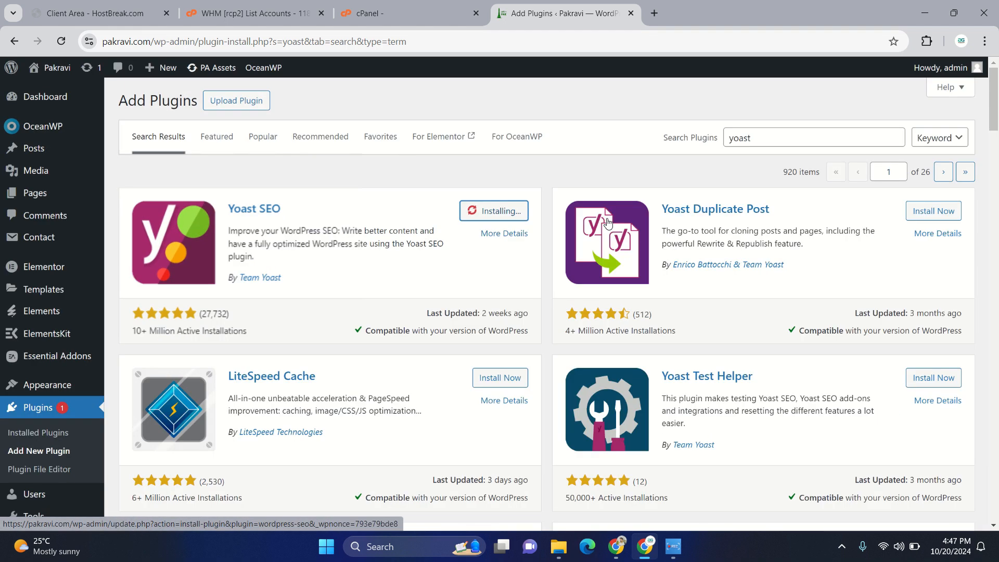
scroll(501, 220, up, 5)
scroll(501, 218, up, 3)
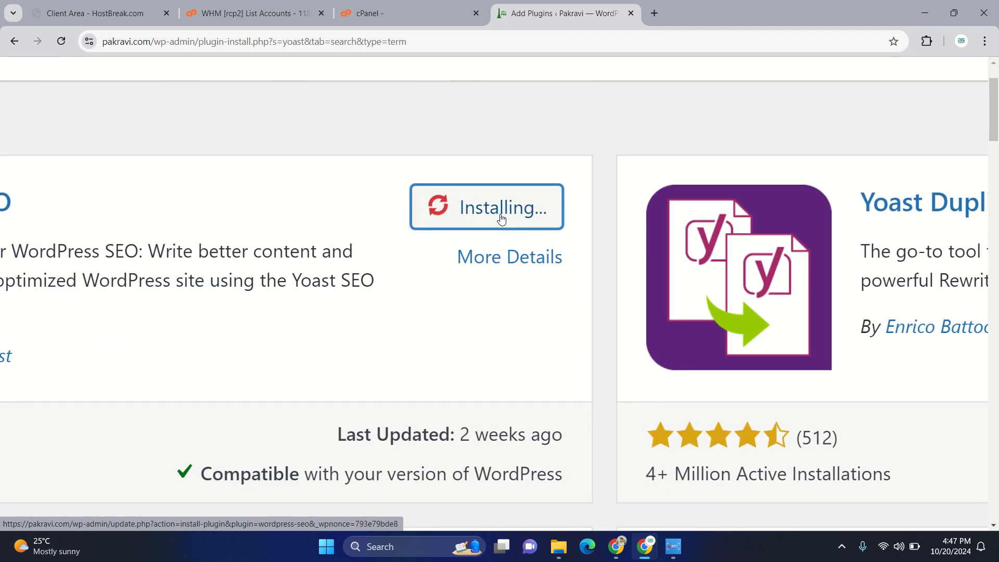
scroll(501, 218, left, 5)
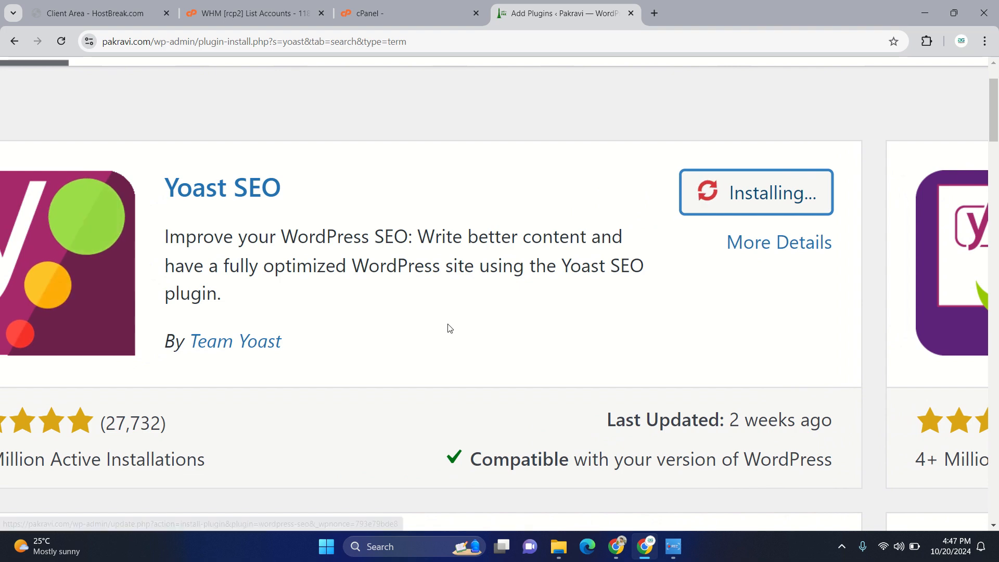
scroll(449, 328, down, 2)
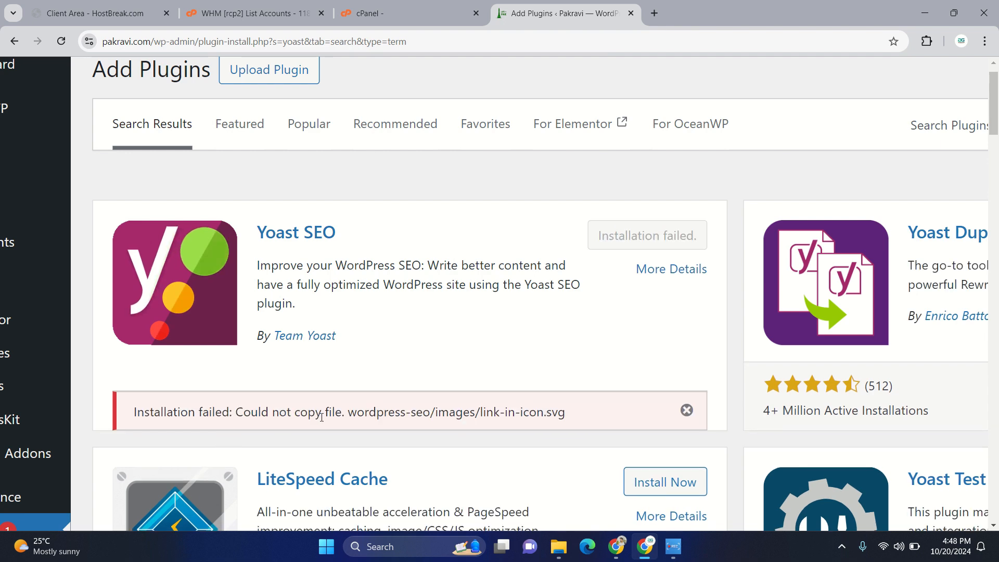
scroll(323, 411, down, 3)
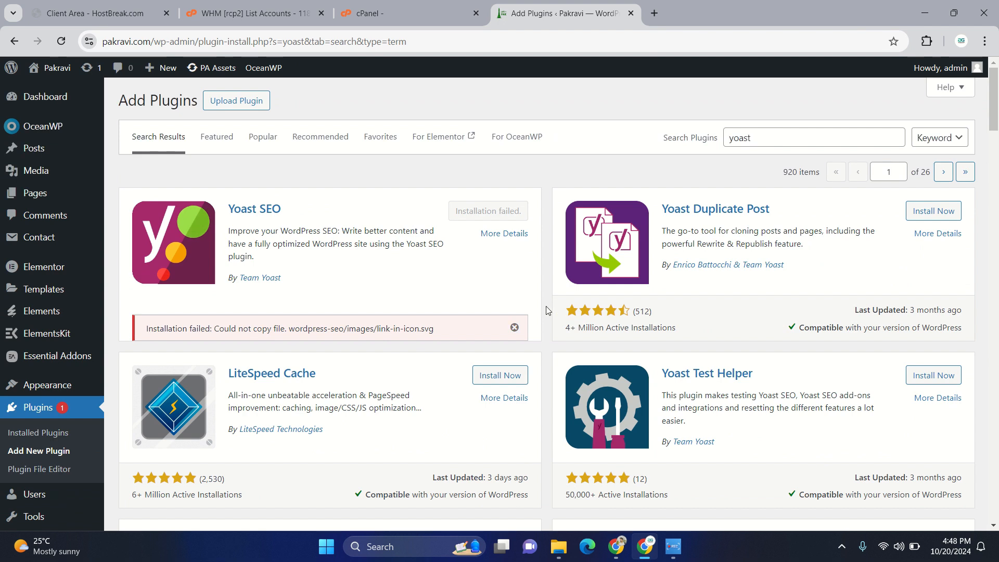
- Dismiss the error notice on Yoast SEO and retry its installation after reloading the page
click(515, 329)
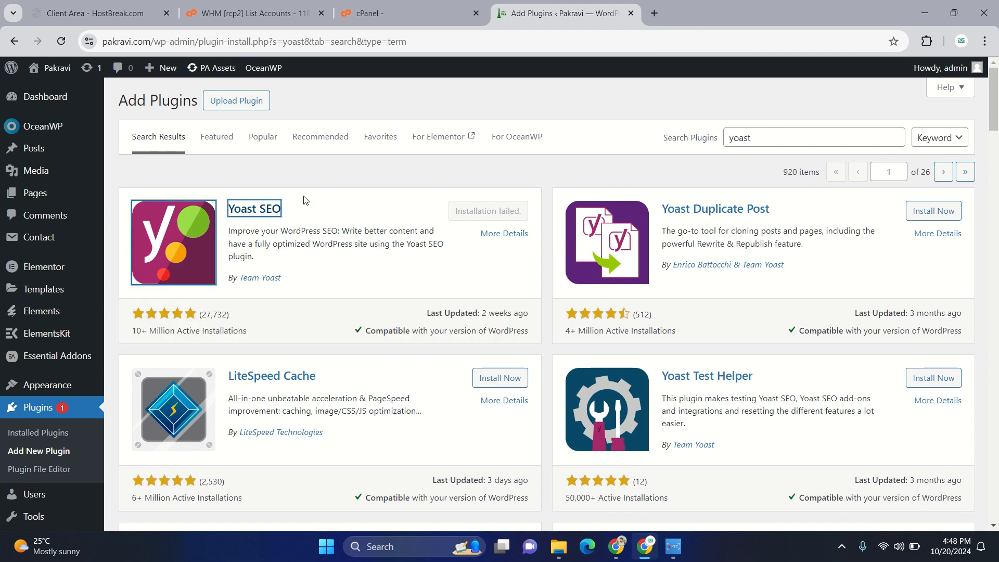
click(62, 41)
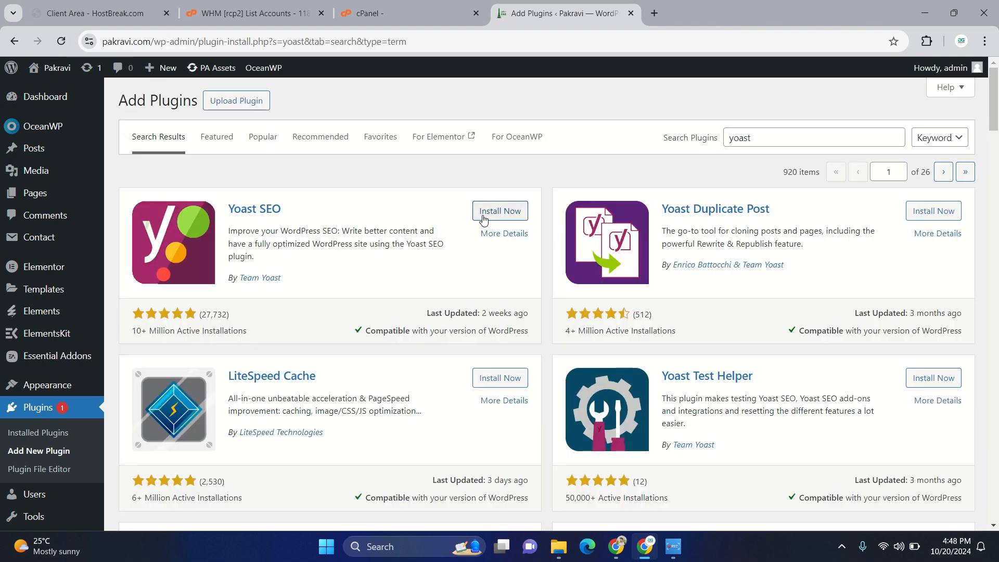
click(486, 213)
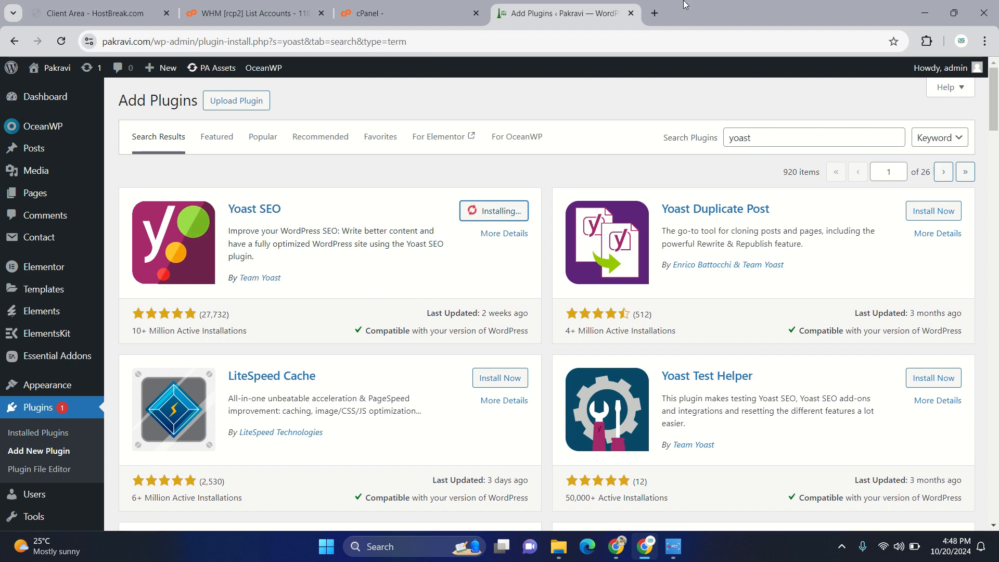
- Search Google for "yoast seo plugin" in a new browser tab and open the sponsored yoast.com result
click(654, 14)
text(yoast)
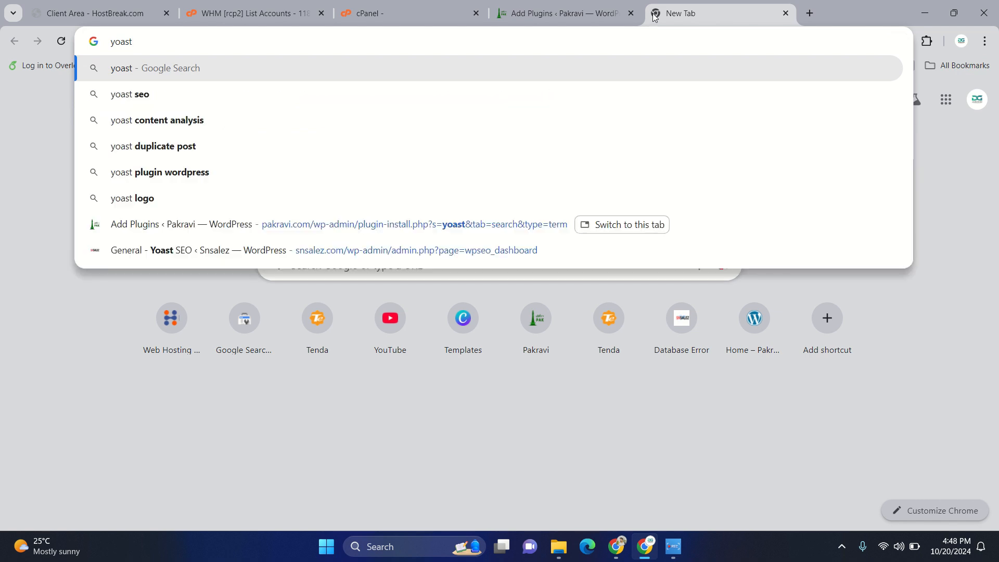
text( seo plu)
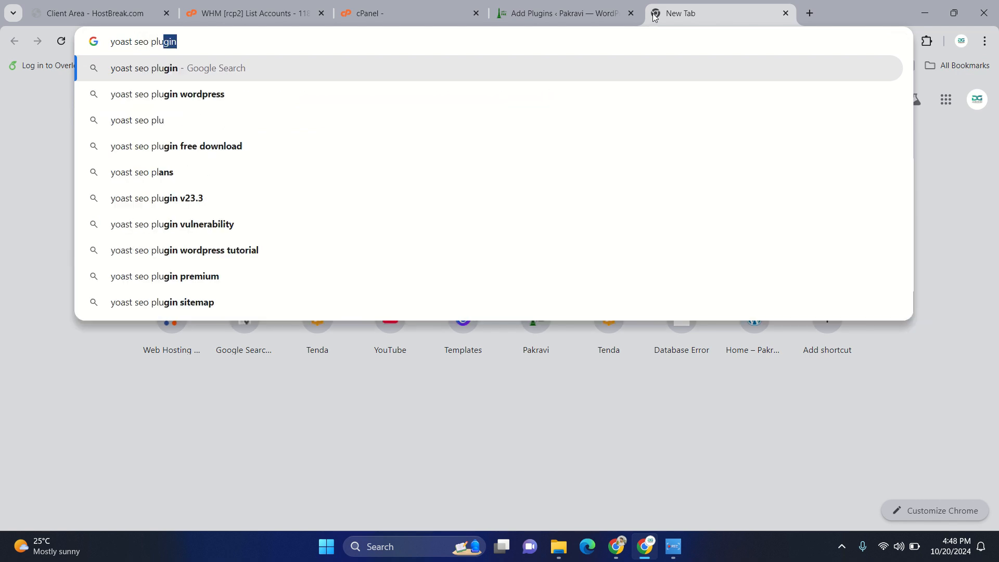
text(gin)
key(Return)
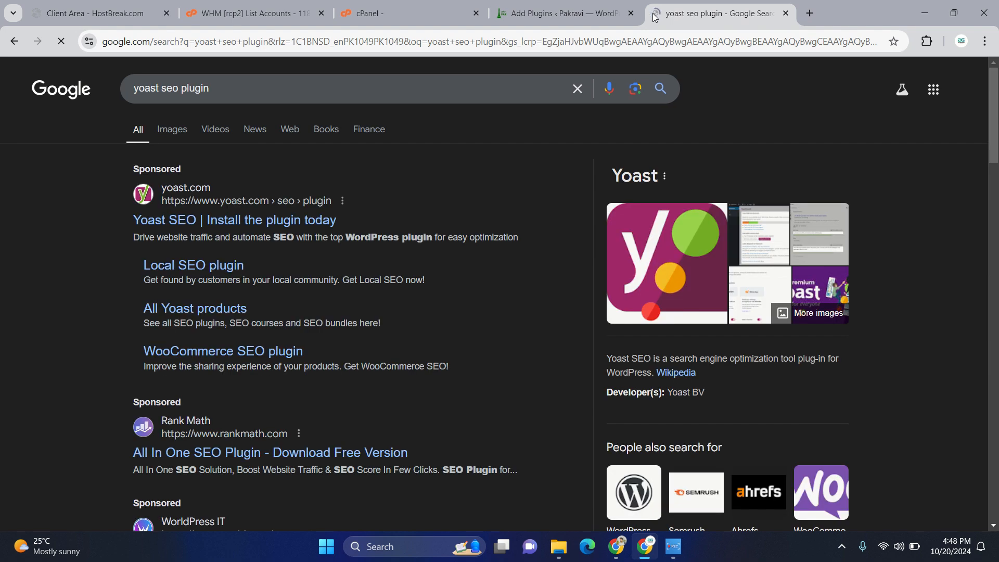
click(246, 225)
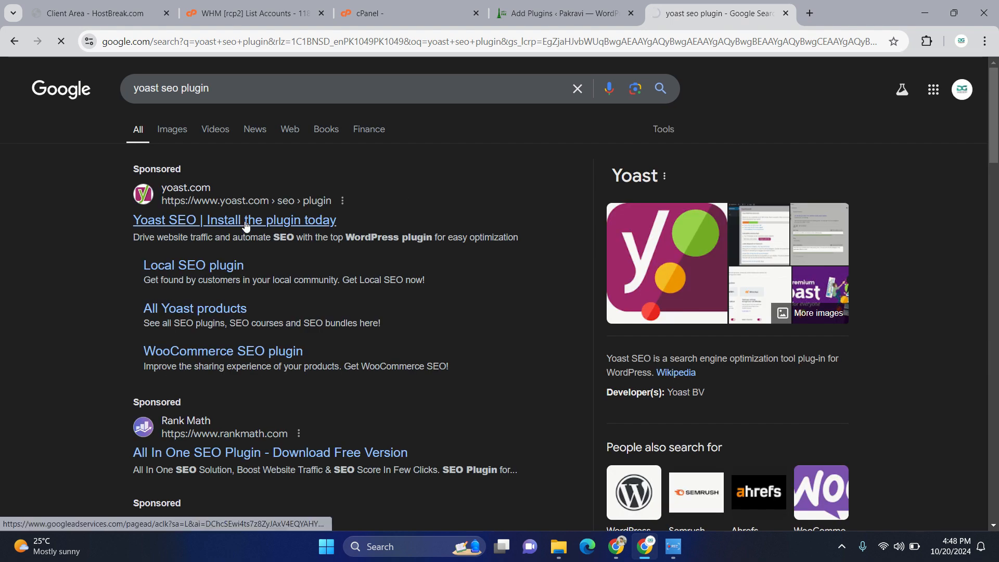
- Look through the Yoast SEO for WordPress page and its Learn SEO options, and dismiss the cookie notice
scroll(303, 386, down, 5)
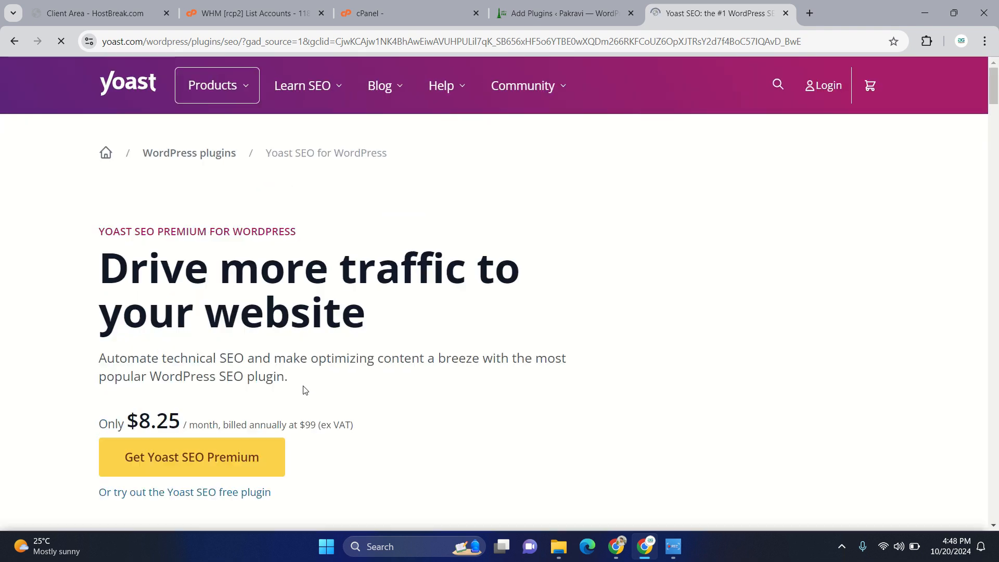
scroll(389, 327, down, 6)
scroll(389, 327, up, 6)
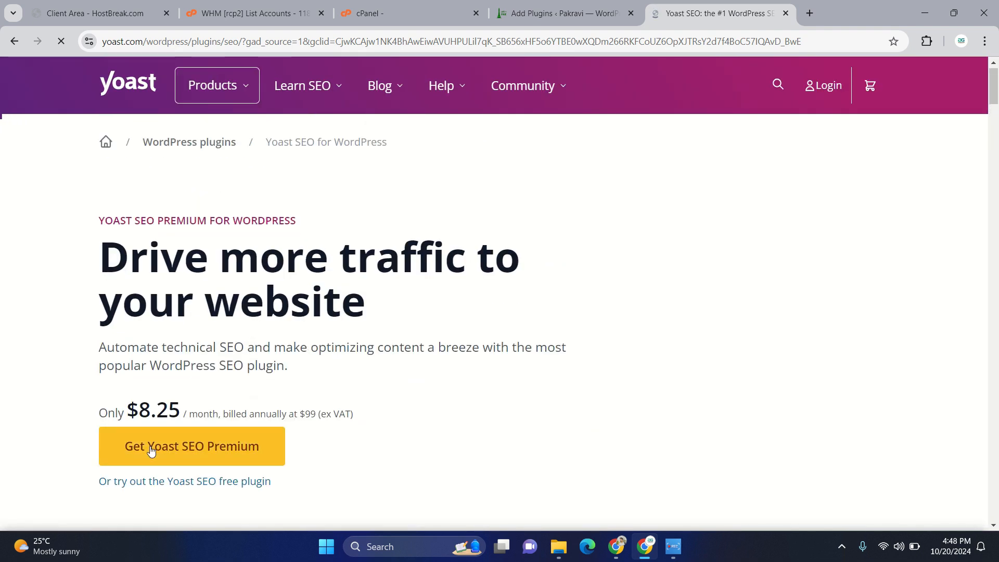
scroll(175, 479, down, 5)
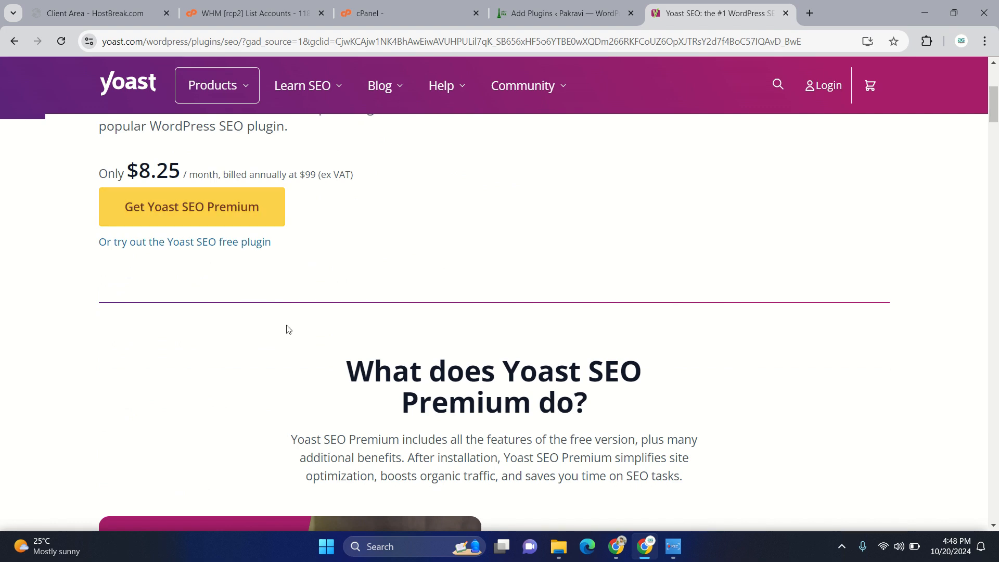
scroll(286, 328, down, 5)
scroll(287, 329, down, 20)
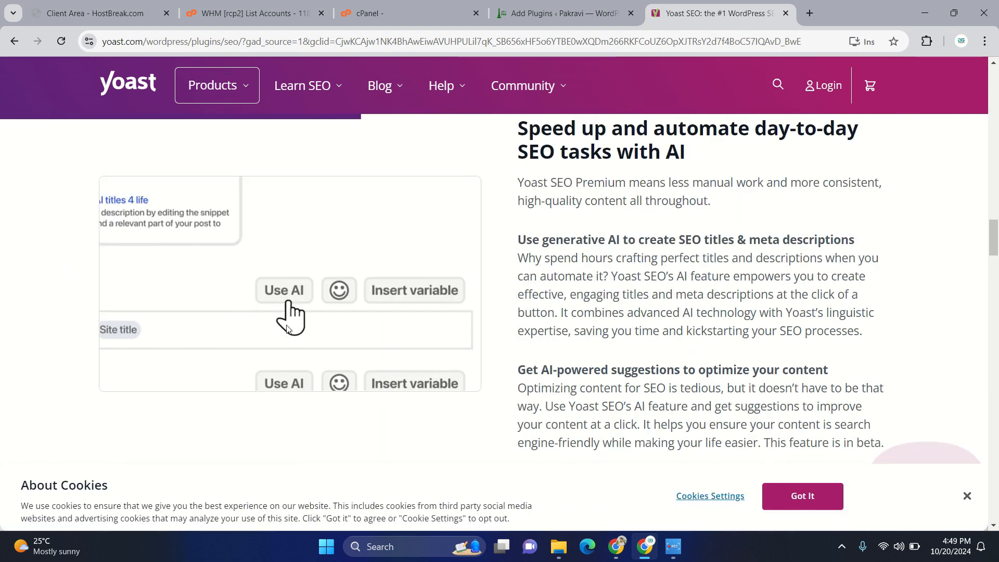
click(321, 89)
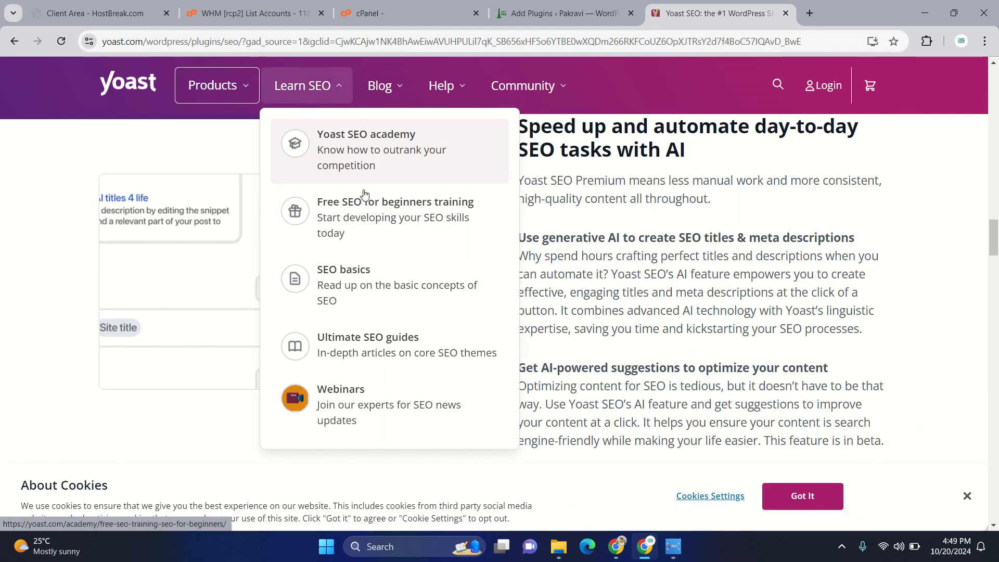
scroll(371, 445, down, 10)
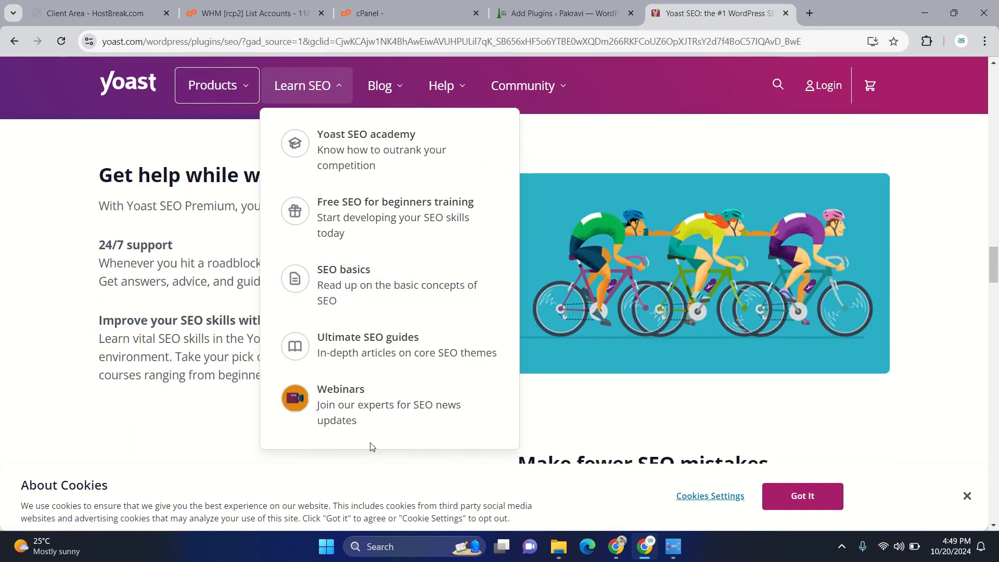
scroll(371, 447, down, 2)
click(969, 496)
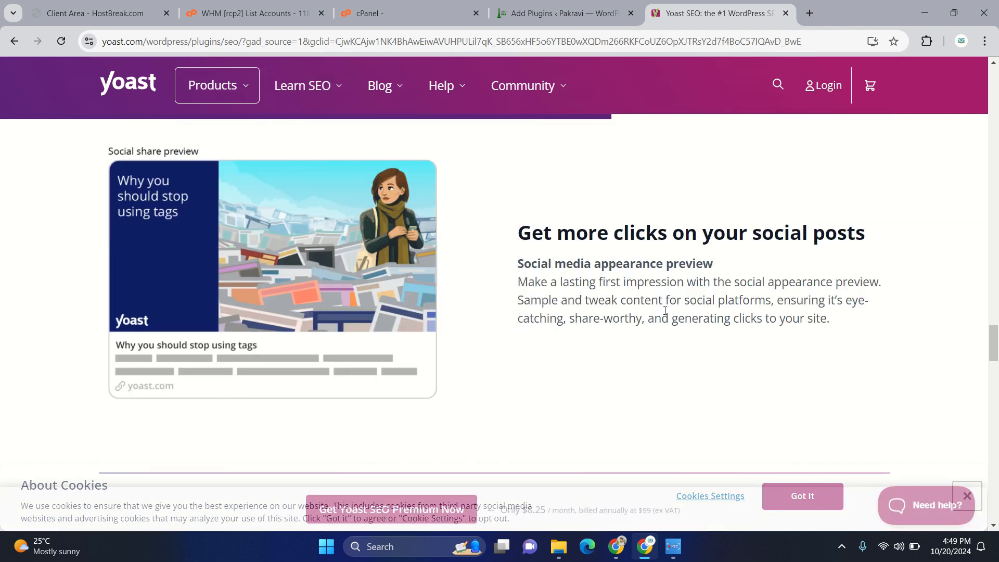
- Look through the Yoast site's product options and the Yoast SEO for WordPress page's feature comparison, FAQ and plugin plans
mouse_move(206, 90)
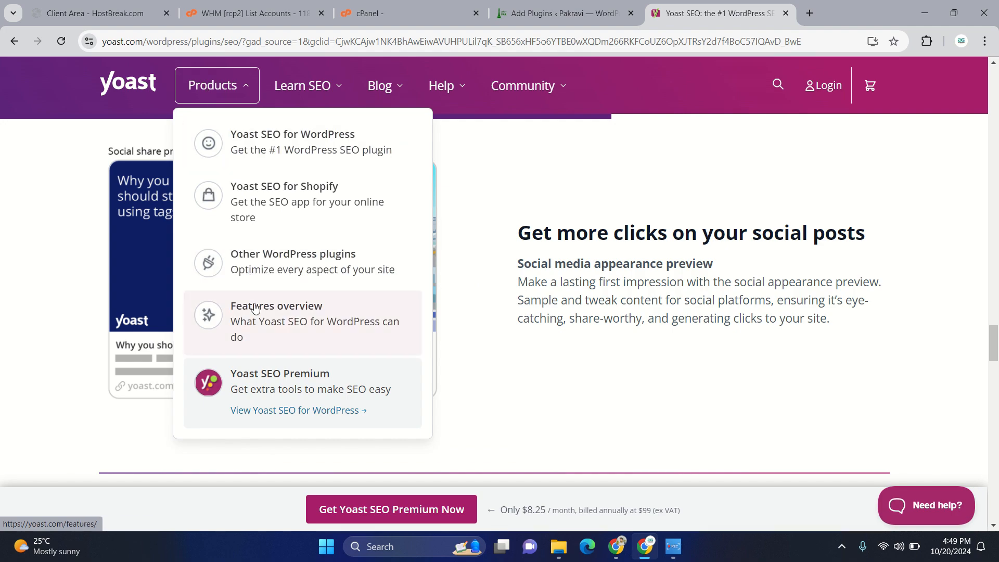
scroll(92, 336, up, 15)
scroll(93, 336, up, 10)
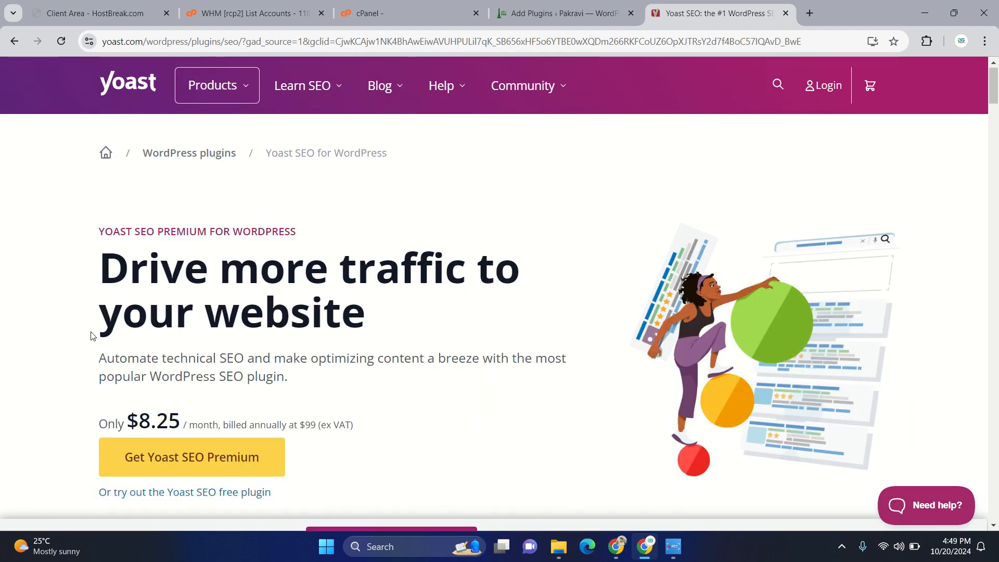
scroll(92, 336, down, 15)
scroll(92, 336, down, 15)
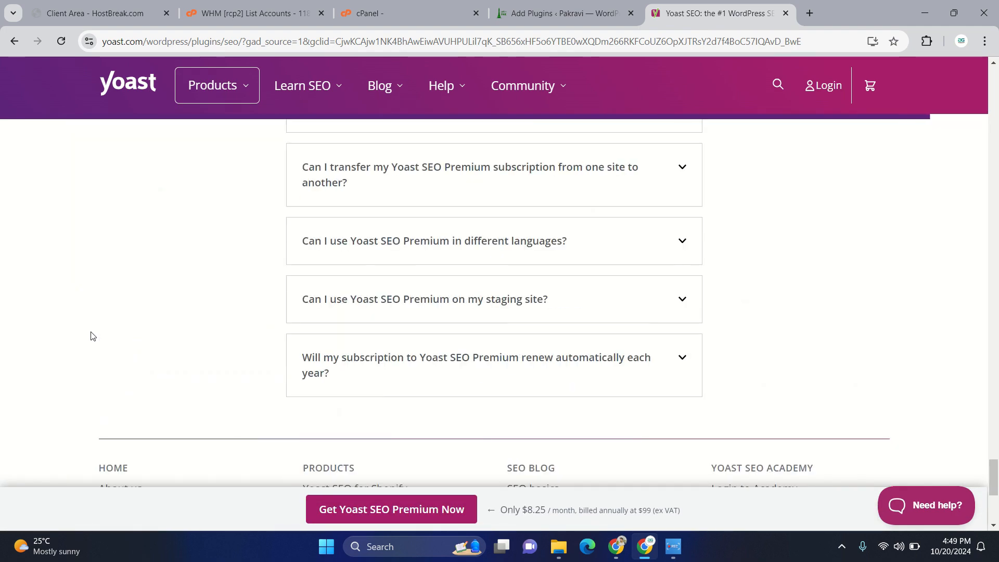
scroll(93, 336, up, 2)
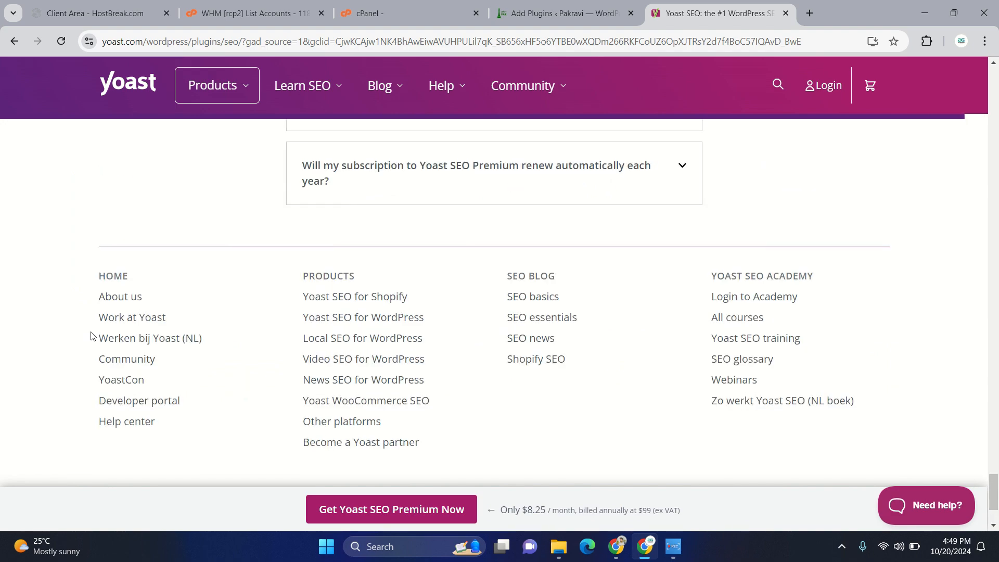
scroll(92, 335, up, 10)
scroll(93, 336, down, 4)
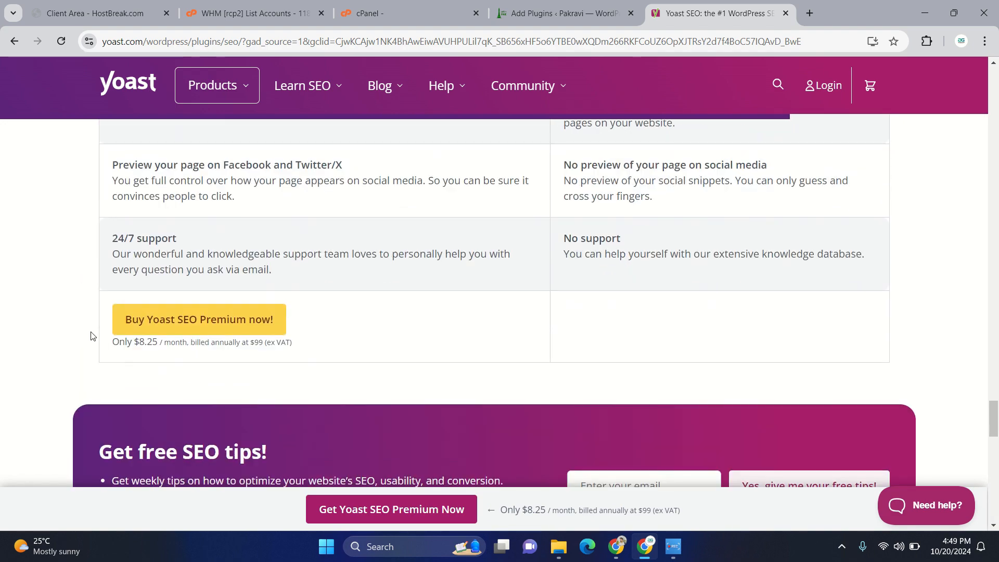
scroll(93, 335, up, 15)
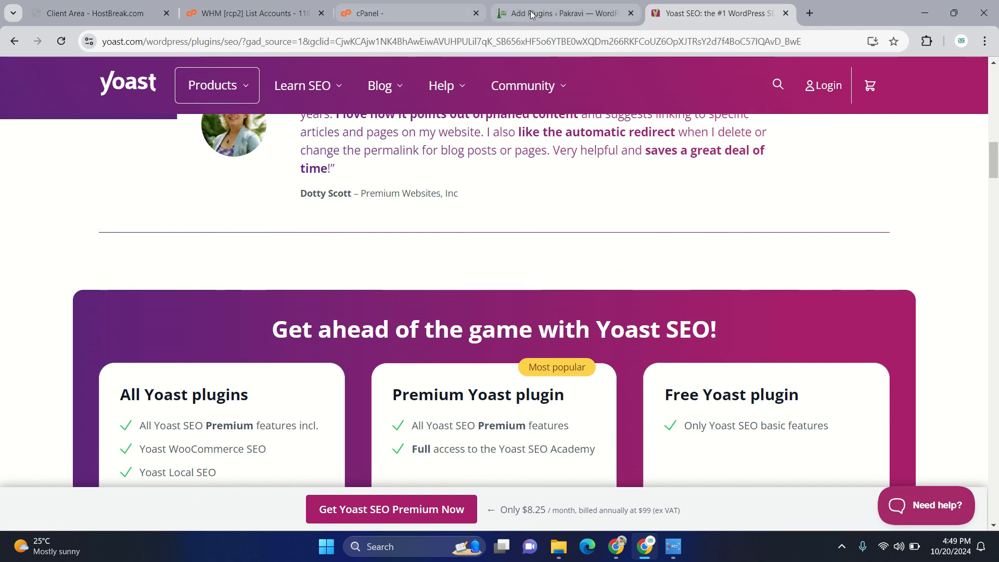
- Return to the WordPress admin, open the installed plugins list and activate Yoast SEO
click(552, 13)
drag(173, 328, 370, 322)
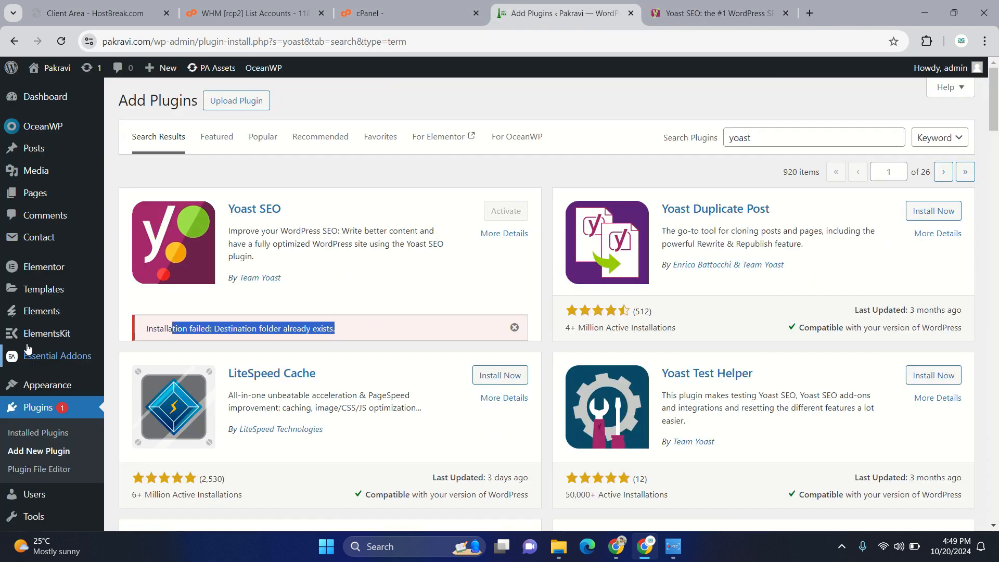
click(36, 434)
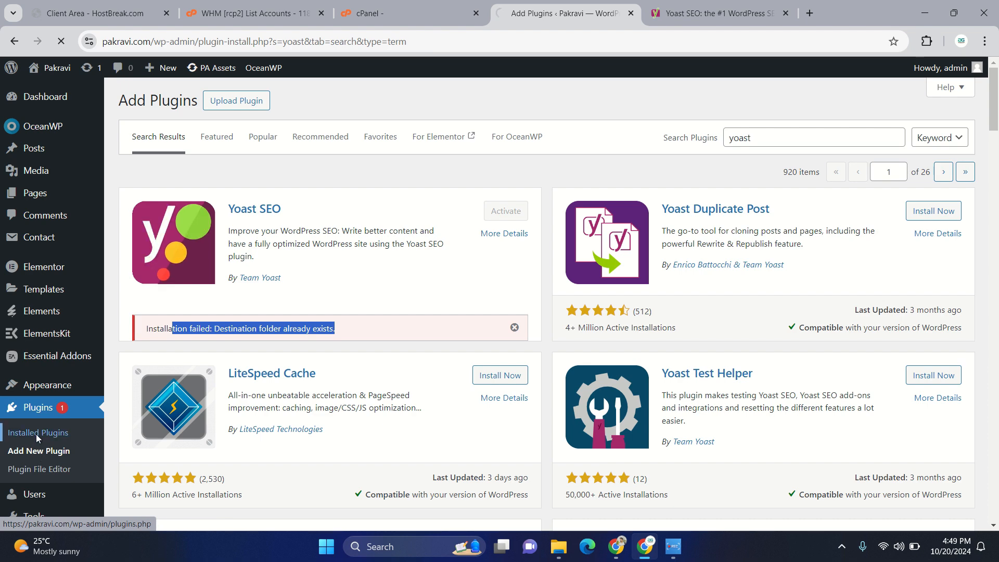
scroll(403, 331, down, 4)
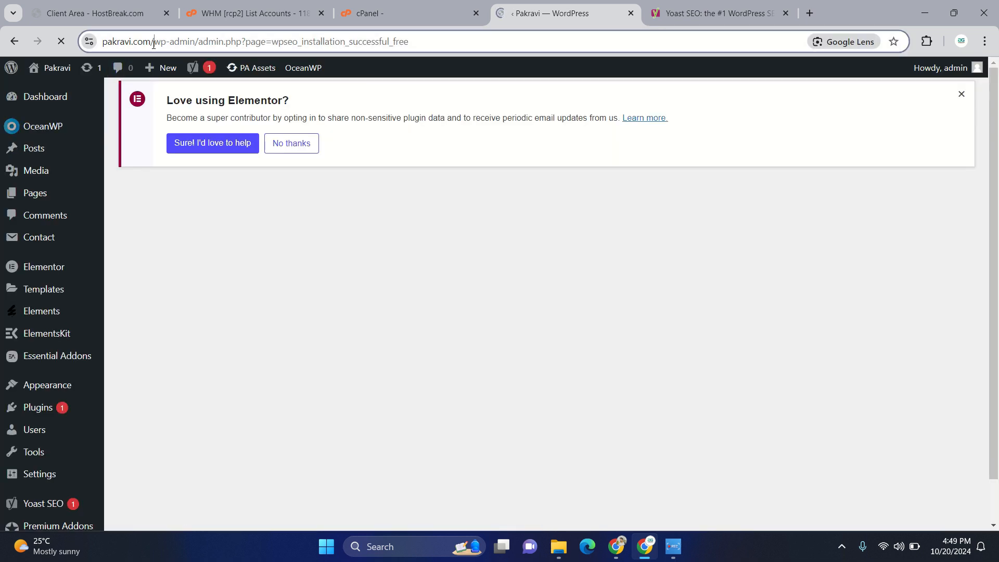
- Start Yoast SEO's first-time configuration from the installation success page and dismiss the Yoast SEO Premium offer
drag(154, 43, 98, 43)
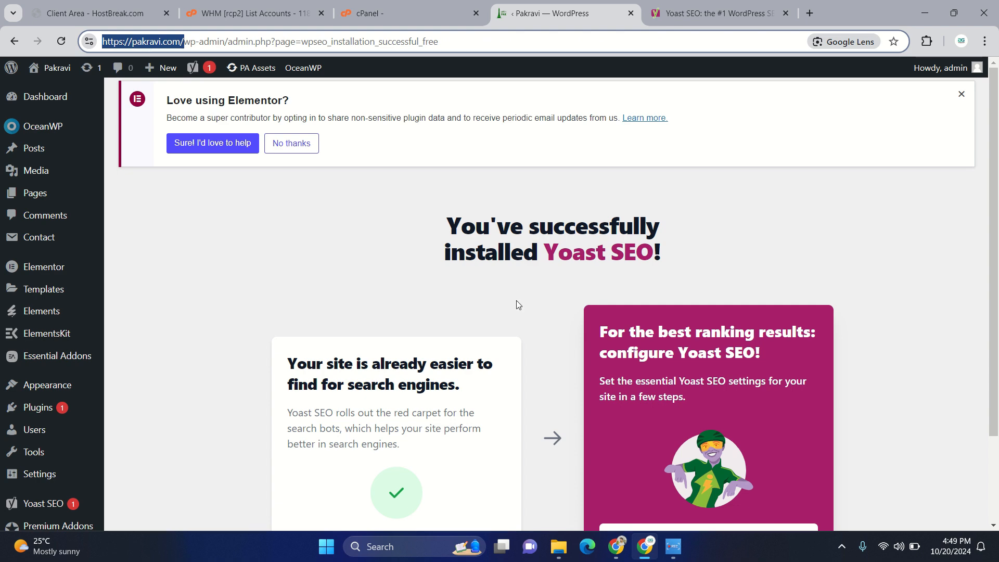
scroll(518, 305, down, 3)
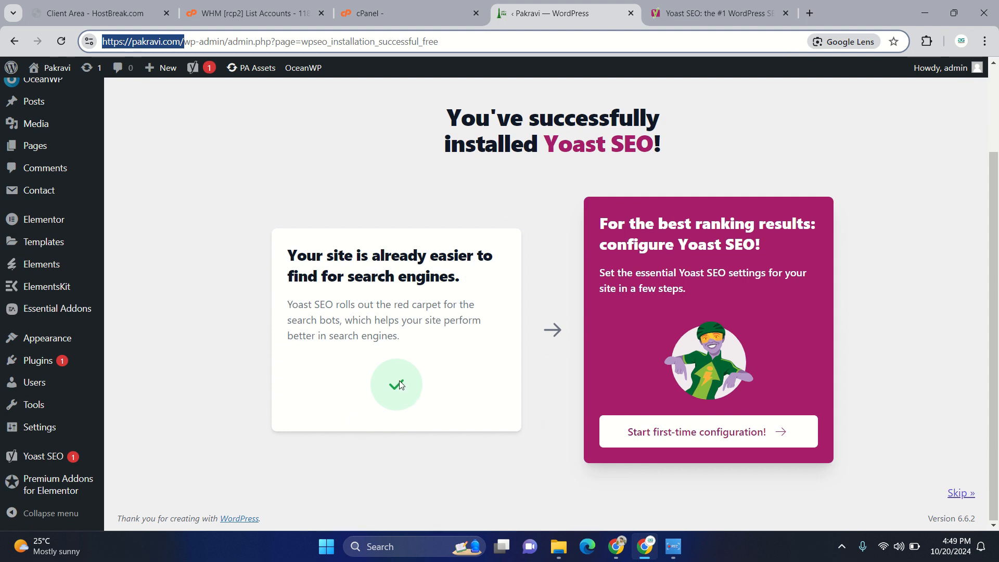
click(554, 330)
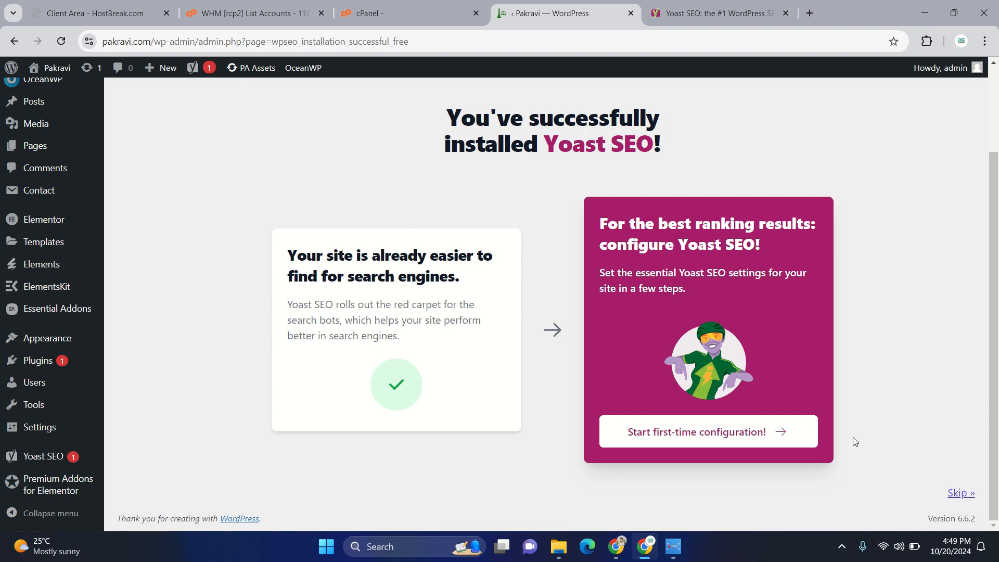
click(784, 442)
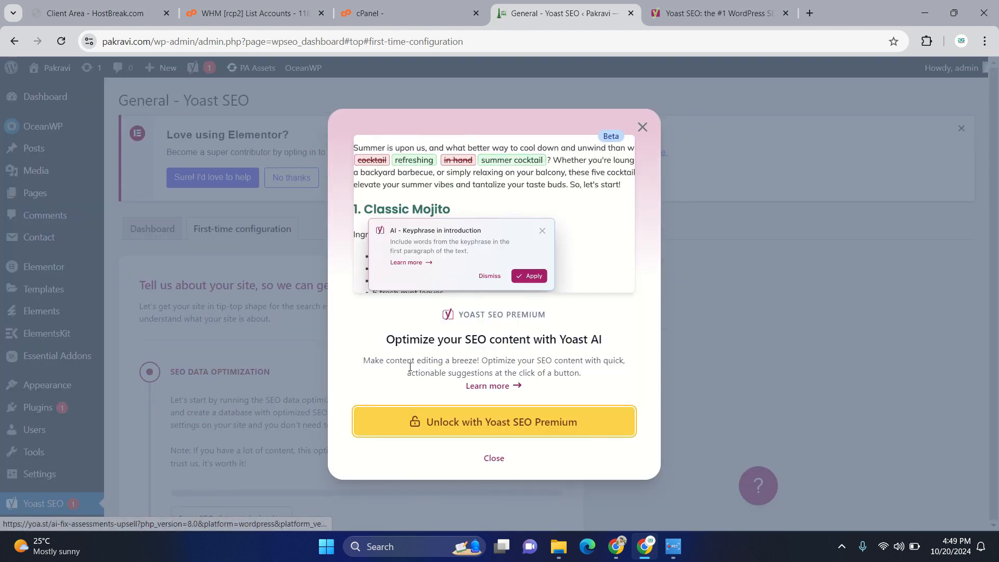
click(494, 458)
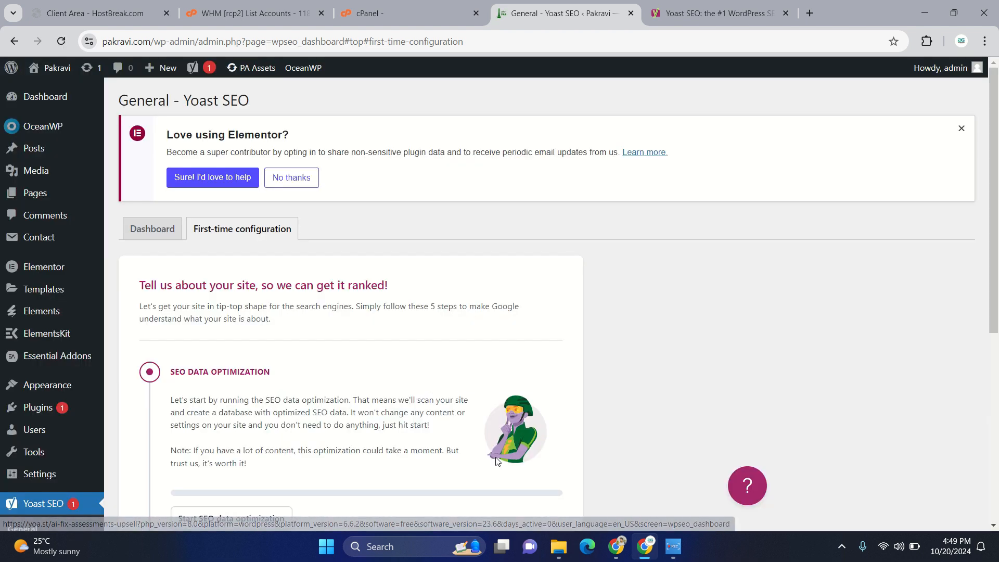
- Run the SEO data optimization and continue to the site representation section
scroll(246, 299, down, 4)
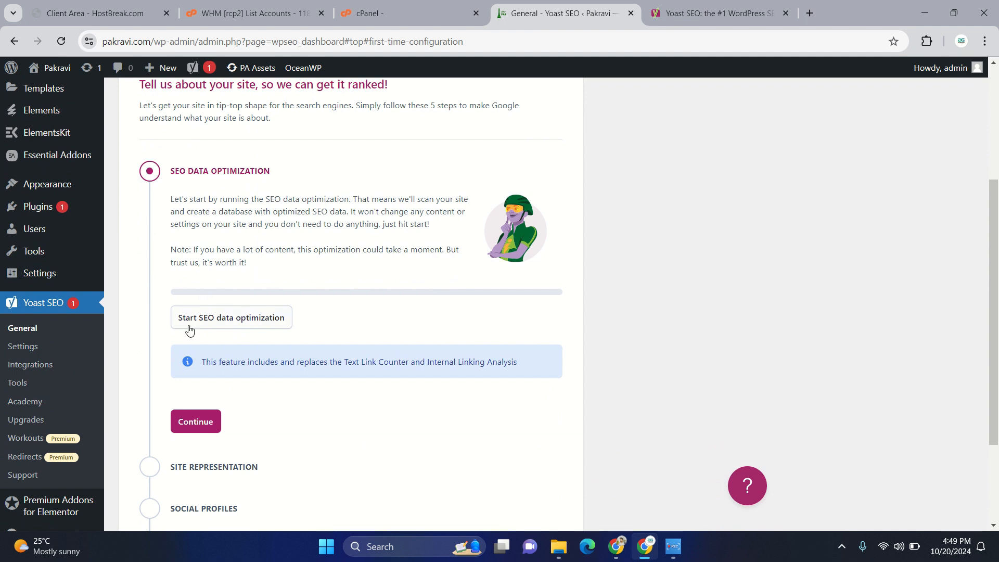
click(225, 323)
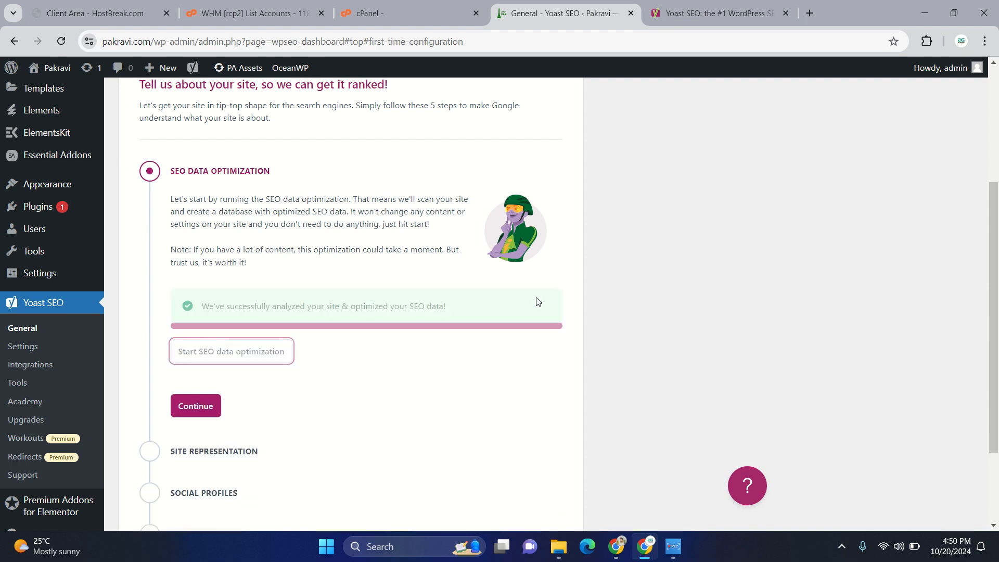
scroll(241, 440, down, 2)
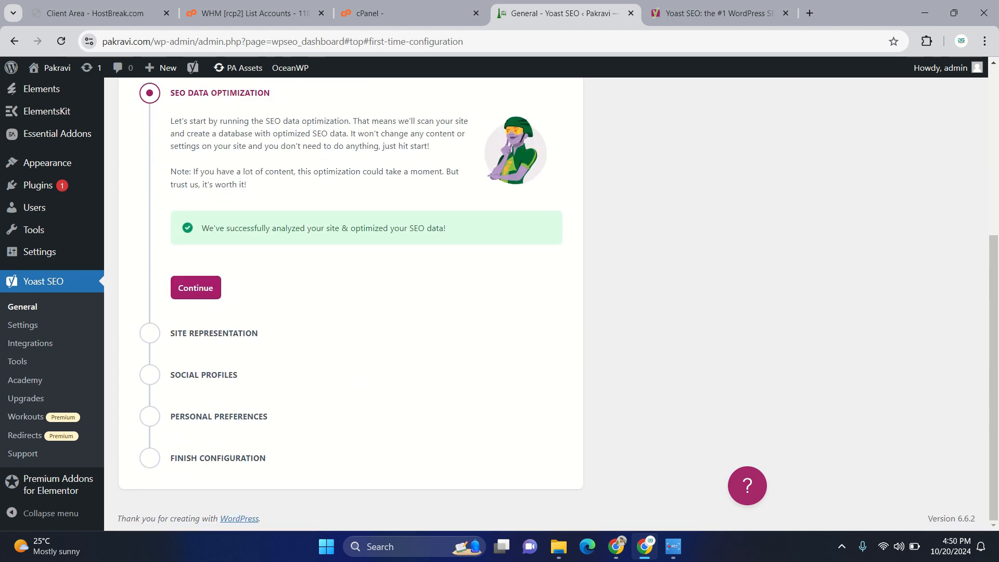
click(184, 287)
- Choose Organization as the site representation, enter Pakravi as the website name, and save the section
scroll(251, 368, down, 3)
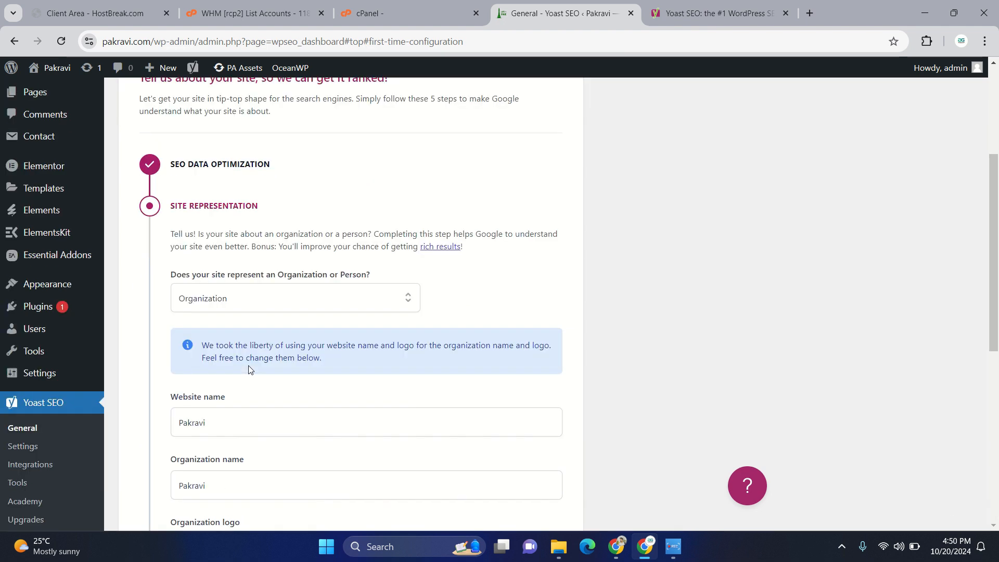
click(230, 255)
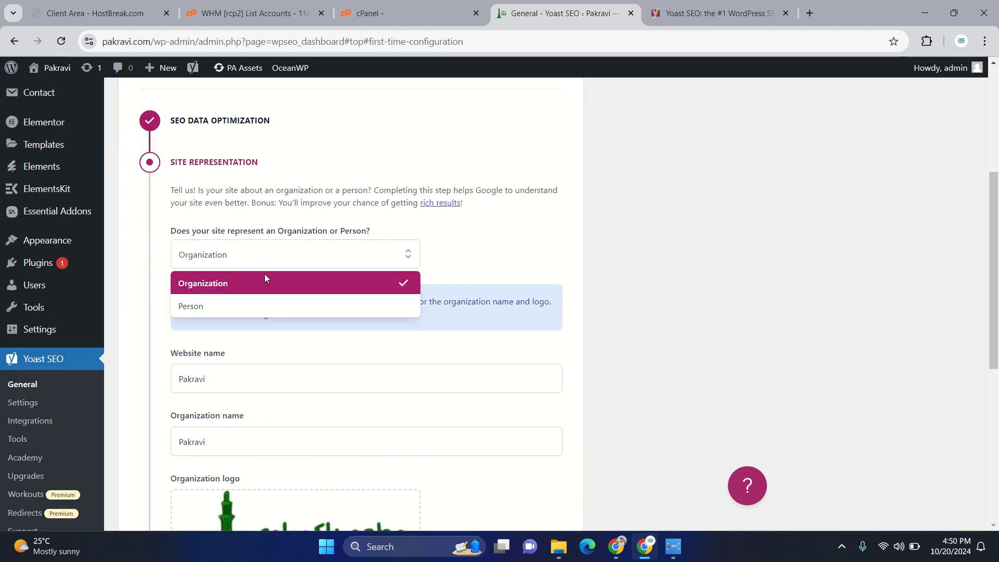
click(264, 279)
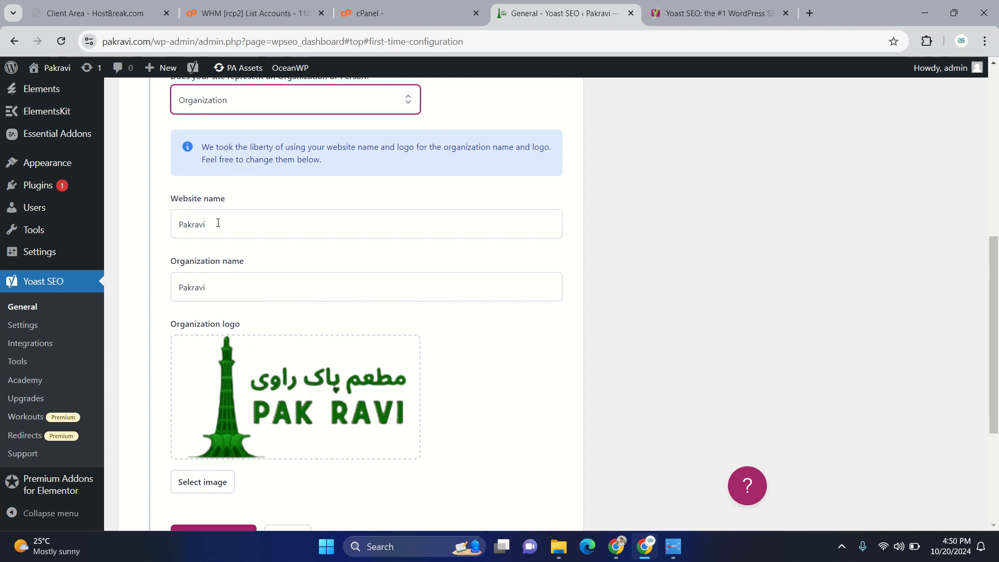
drag(219, 223, 104, 225)
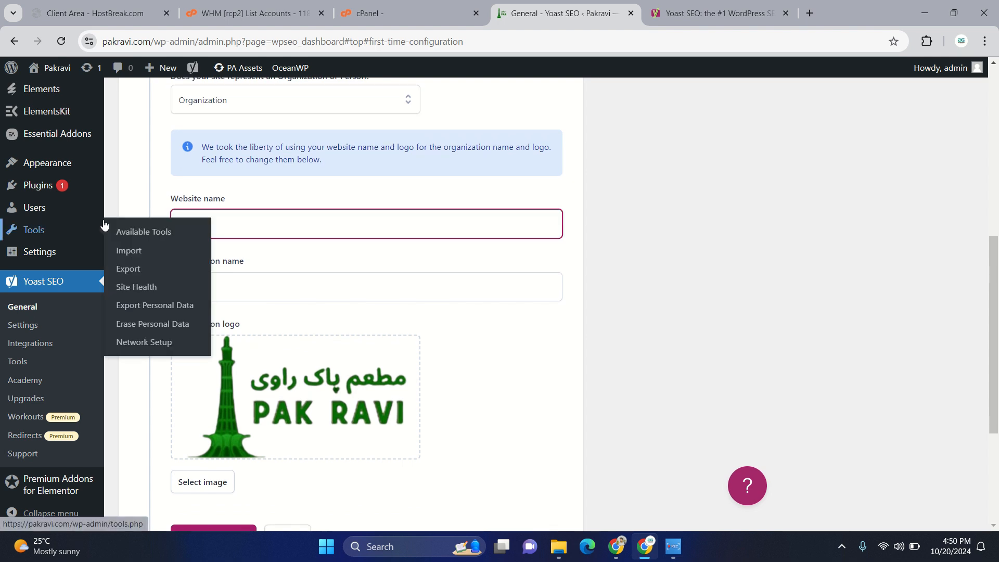
text(P)
click(283, 219)
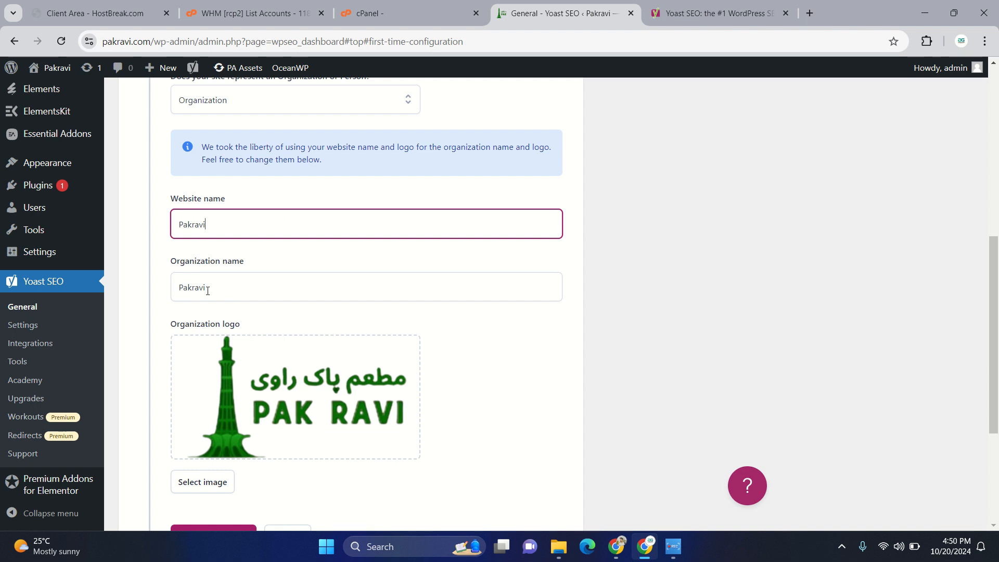
scroll(217, 290, down, 4)
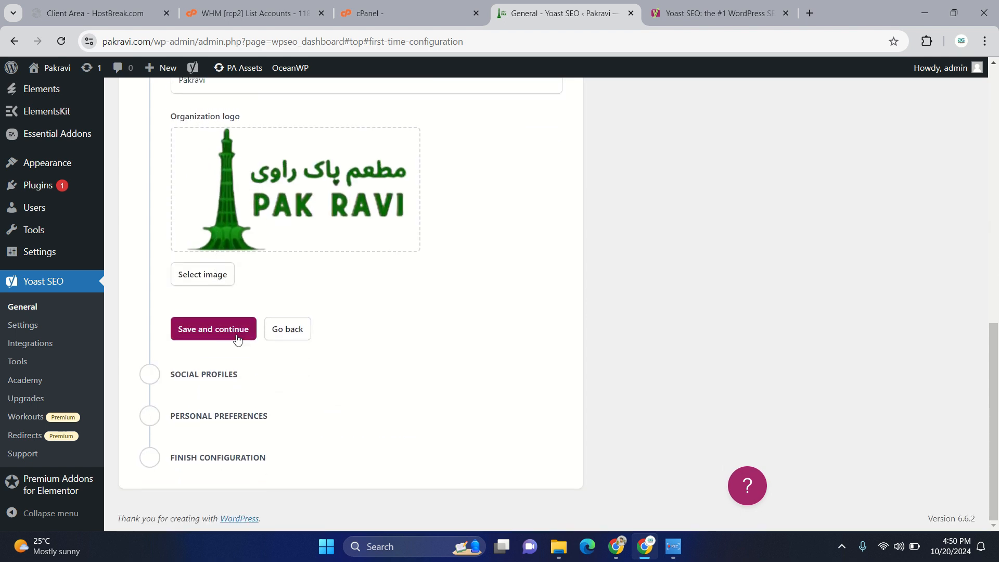
click(225, 343)
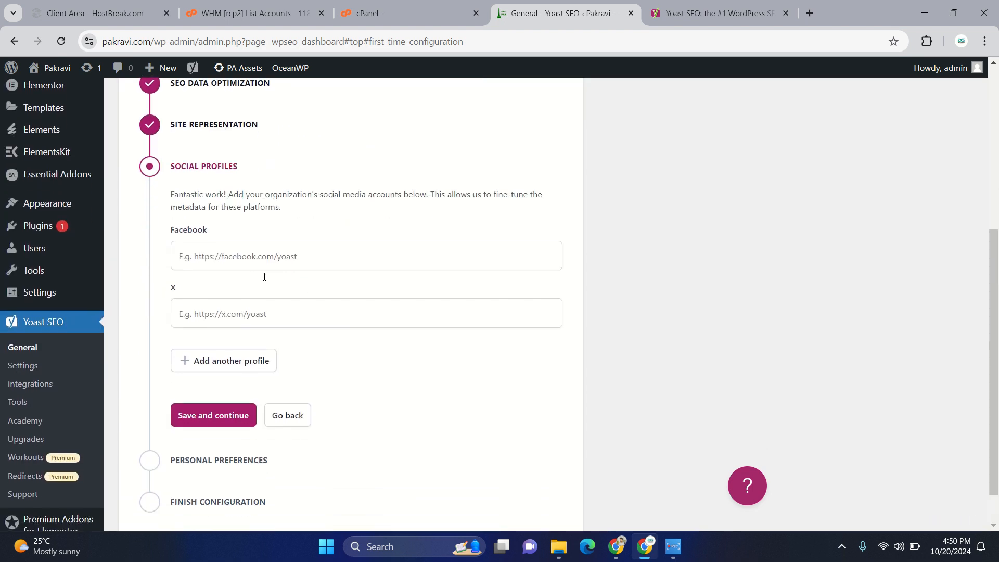
click(235, 251)
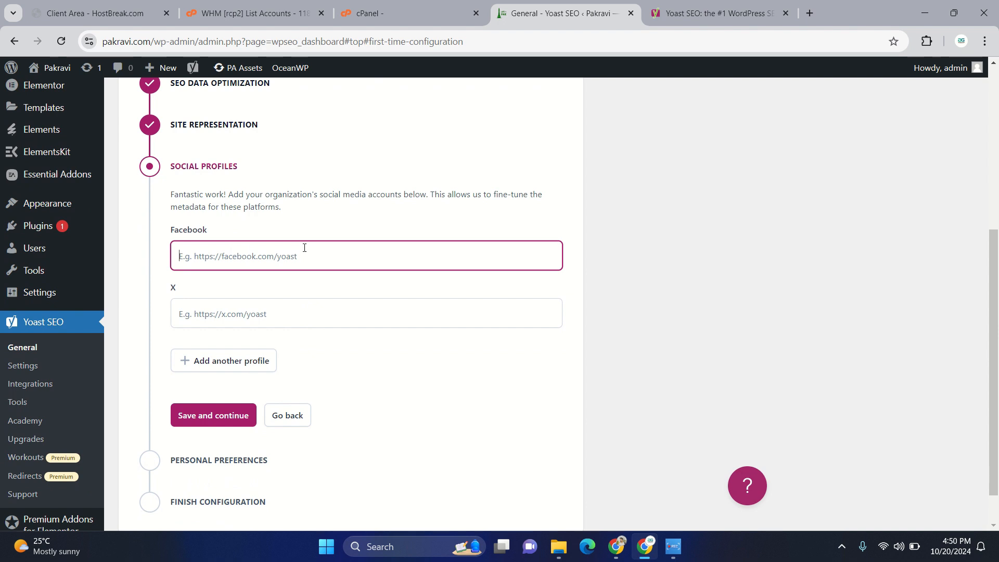
text(h)
click(260, 318)
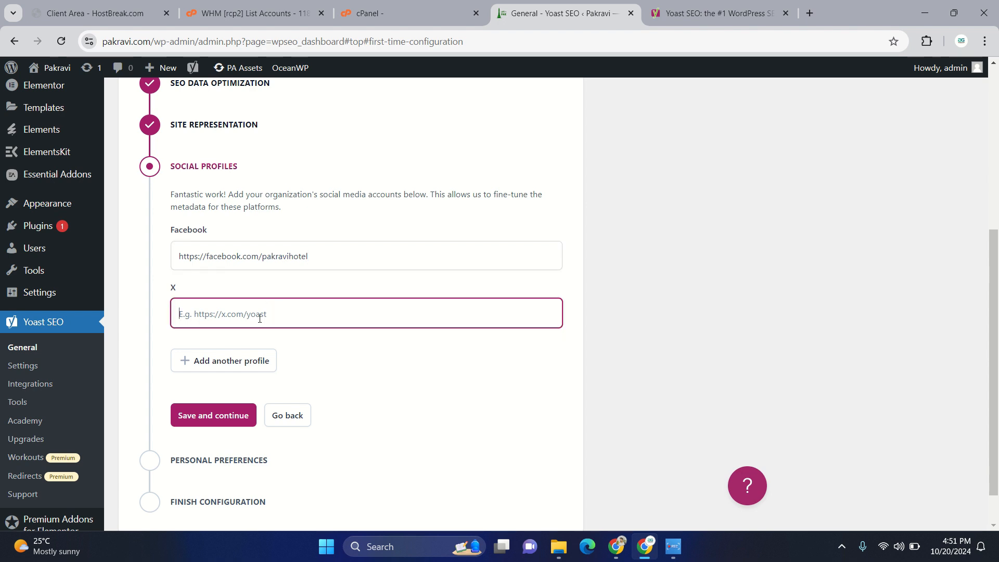
text(https://x.com/pakravi)
- Add another social profile with the organization's instagram.com address and save the social profiles
click(229, 361)
click(216, 375)
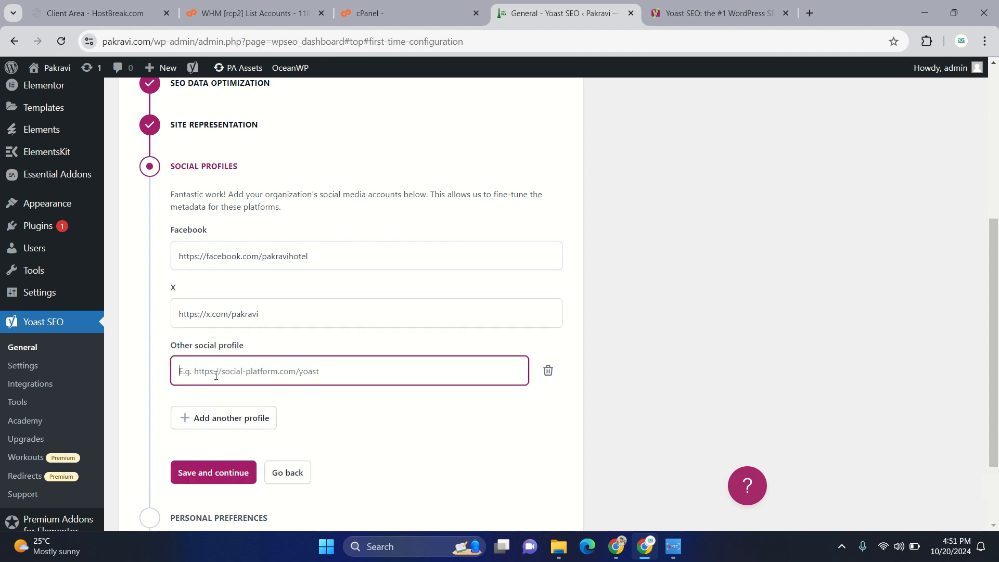
text(http)
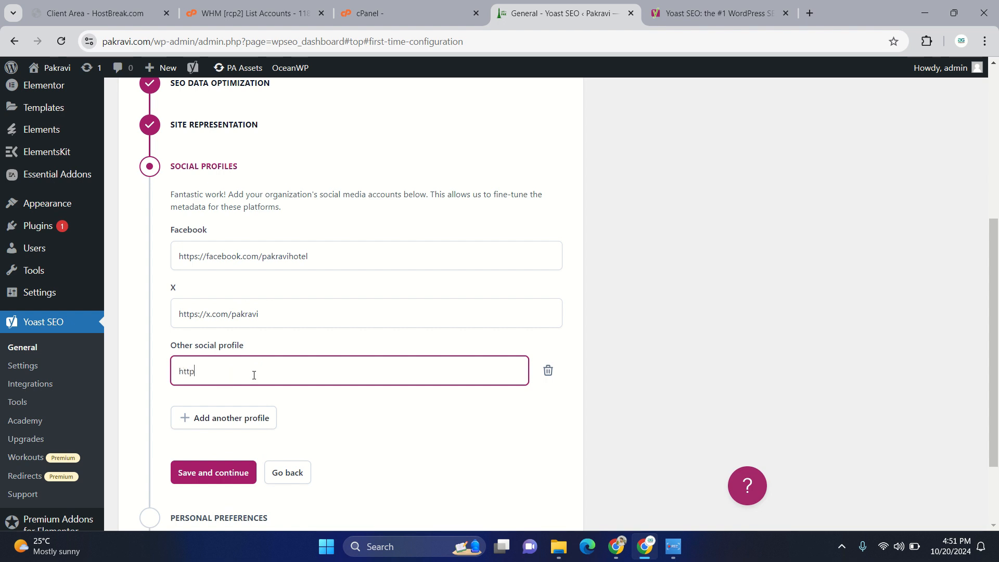
text(s://instagram.com/pakravi)
scroll(254, 374, down, 2)
click(242, 382)
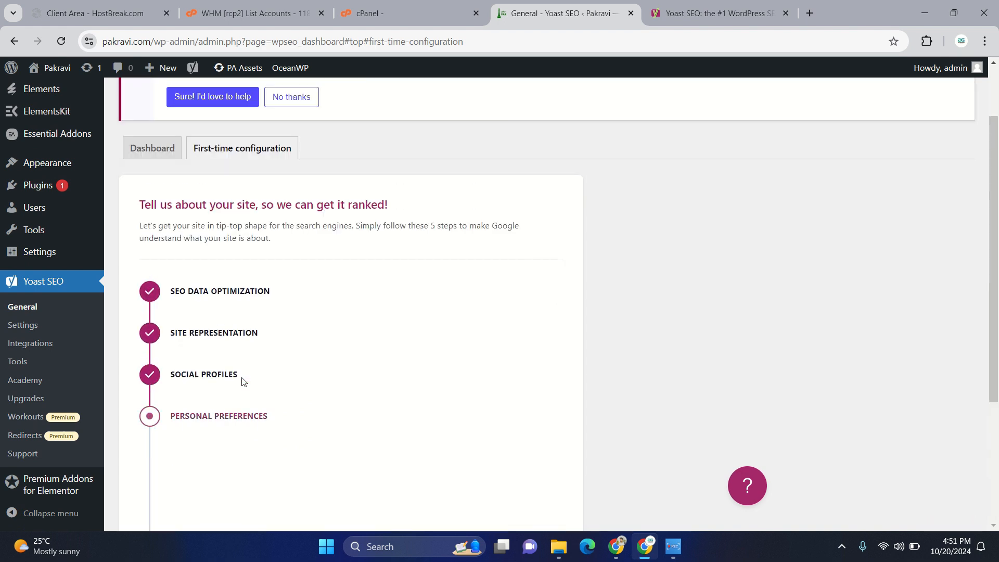
- Save the personal preferences with no newsletter e-mail and the option "No, I don't want to share my site data"
scroll(242, 381, down, 3)
click(201, 269)
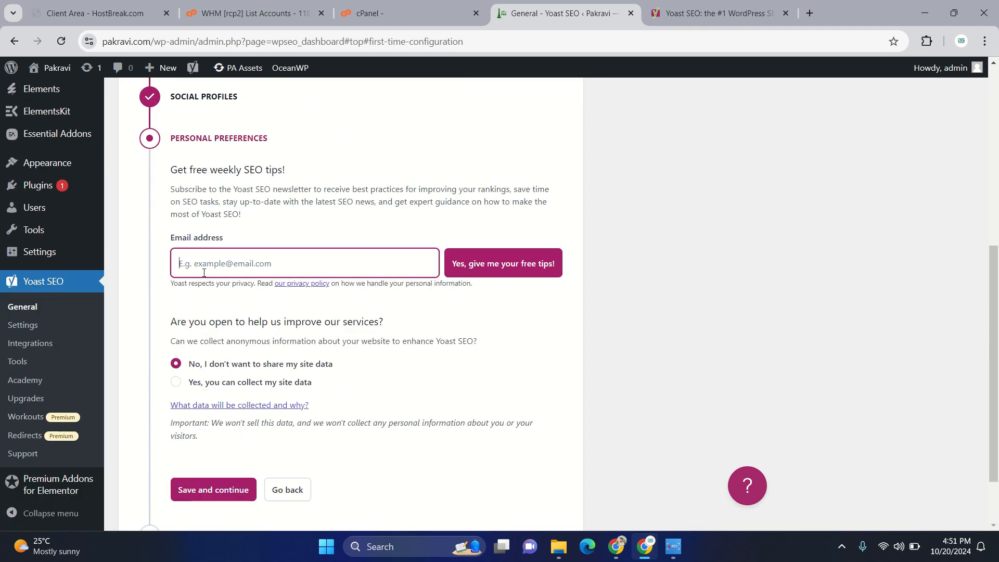
scroll(289, 315, down, 2)
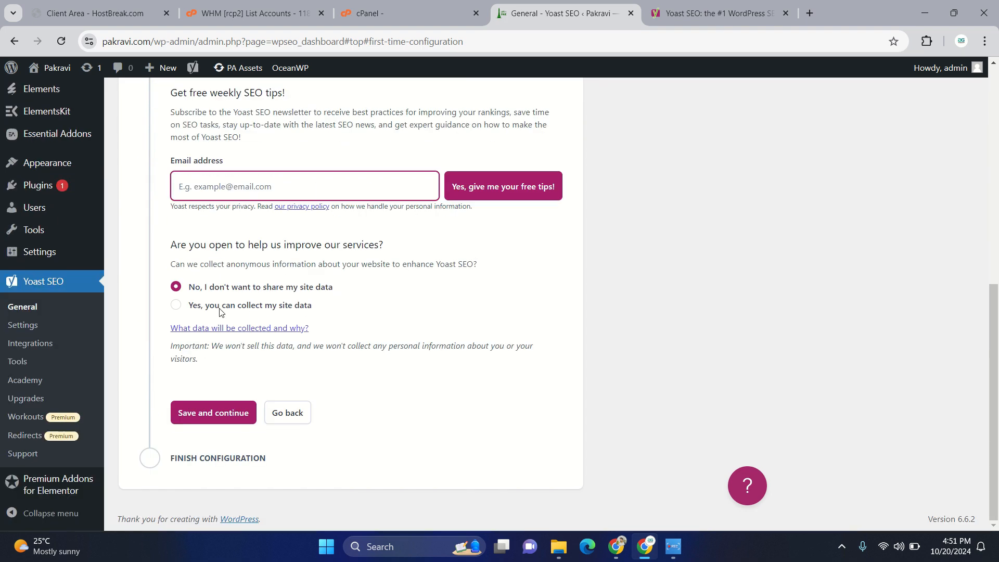
click(216, 419)
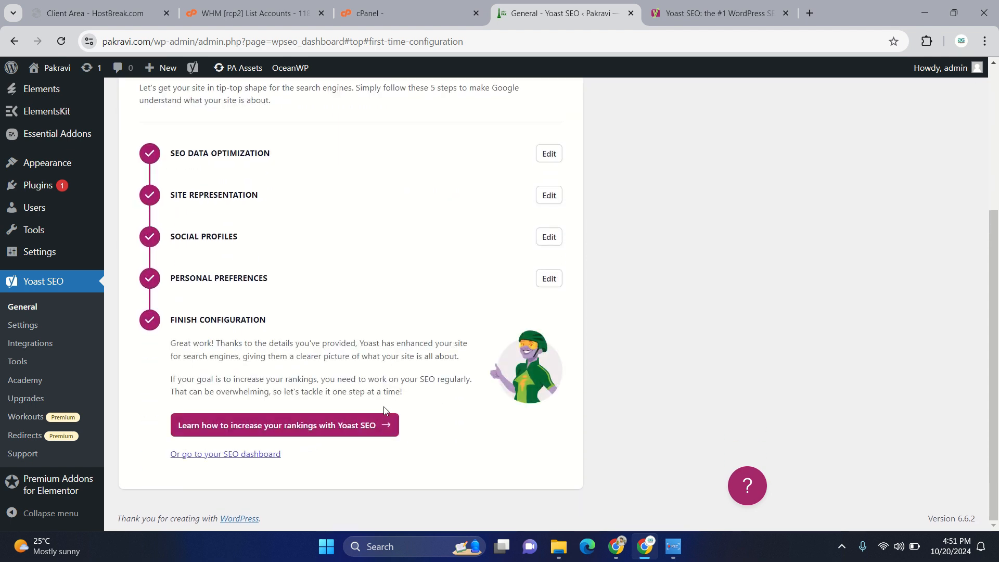
- Open the SEO dashboard, review the finished first-time configuration, and return to the dashboard's problems and notifications
click(240, 455)
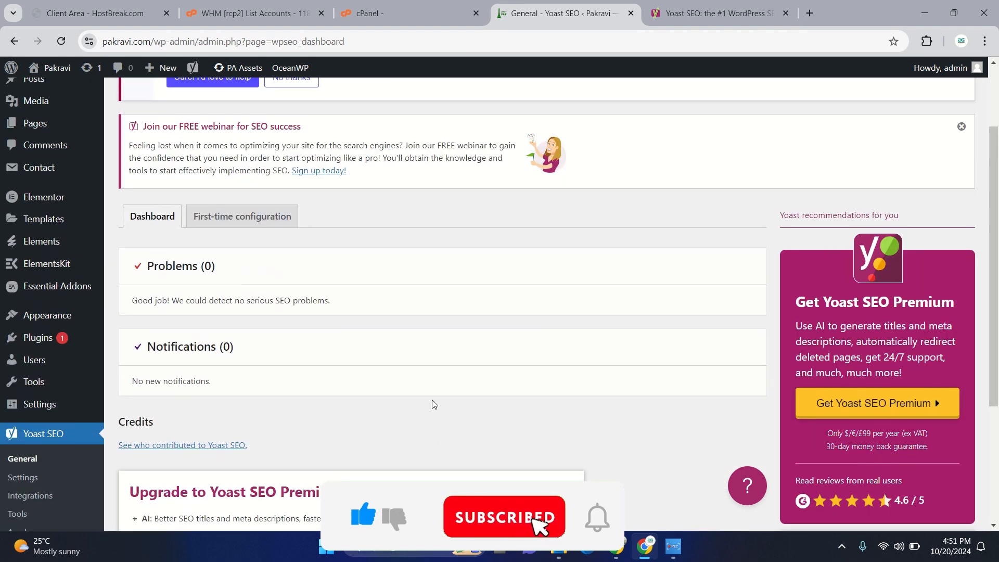
click(203, 218)
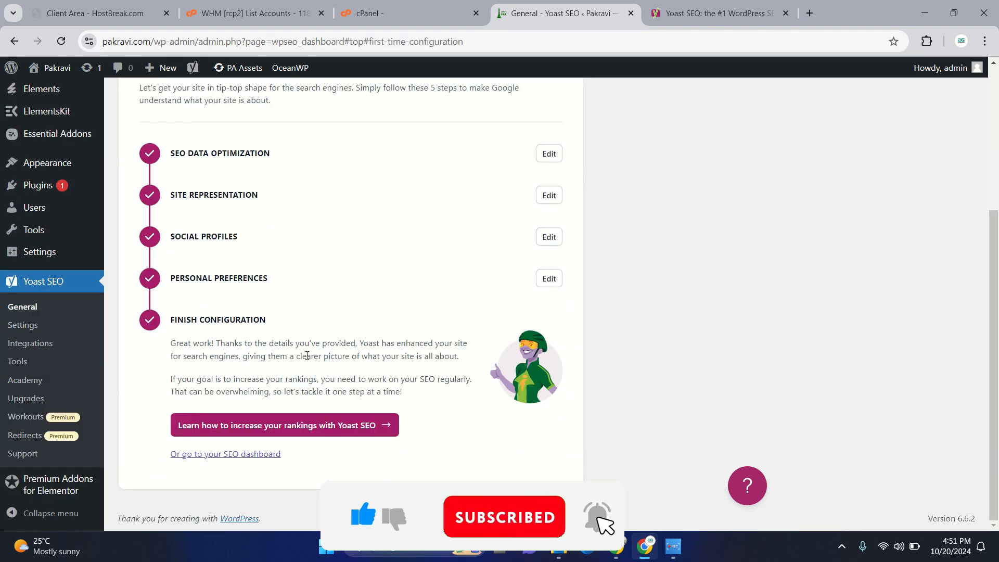
click(158, 234)
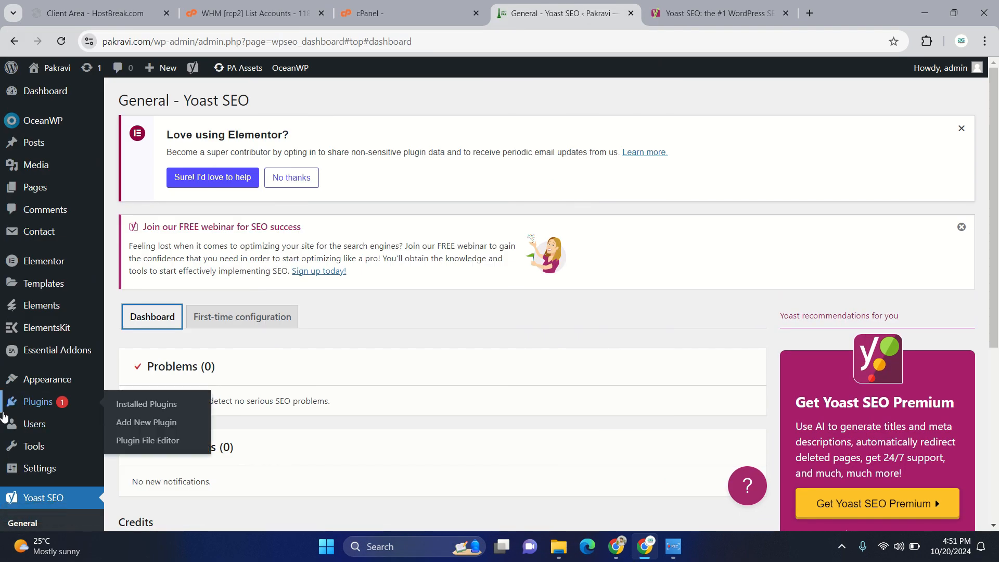
- Open the Yoast SEO settings and review the site features from the Writing section down to the APIs section
scroll(5, 417, down, 5)
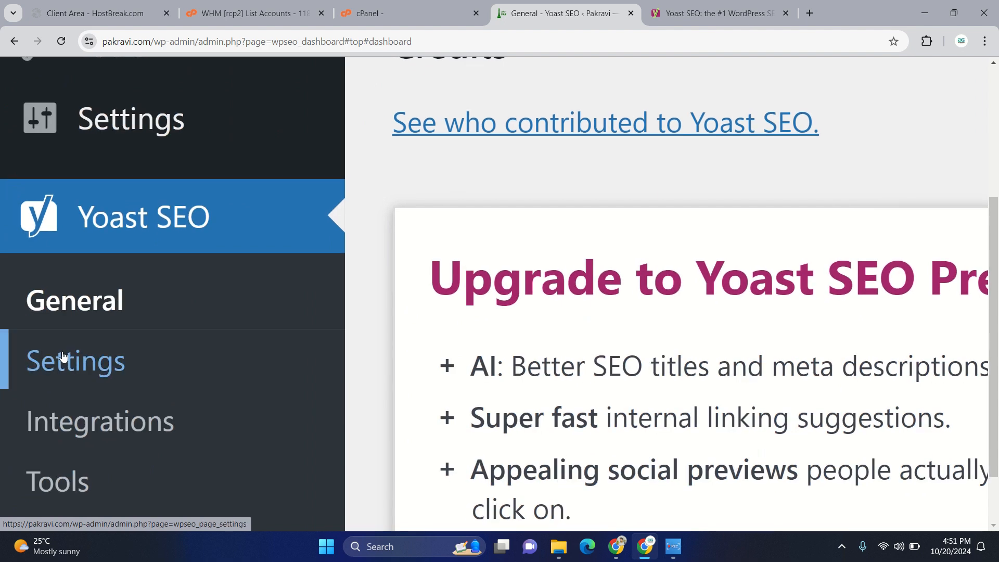
click(63, 358)
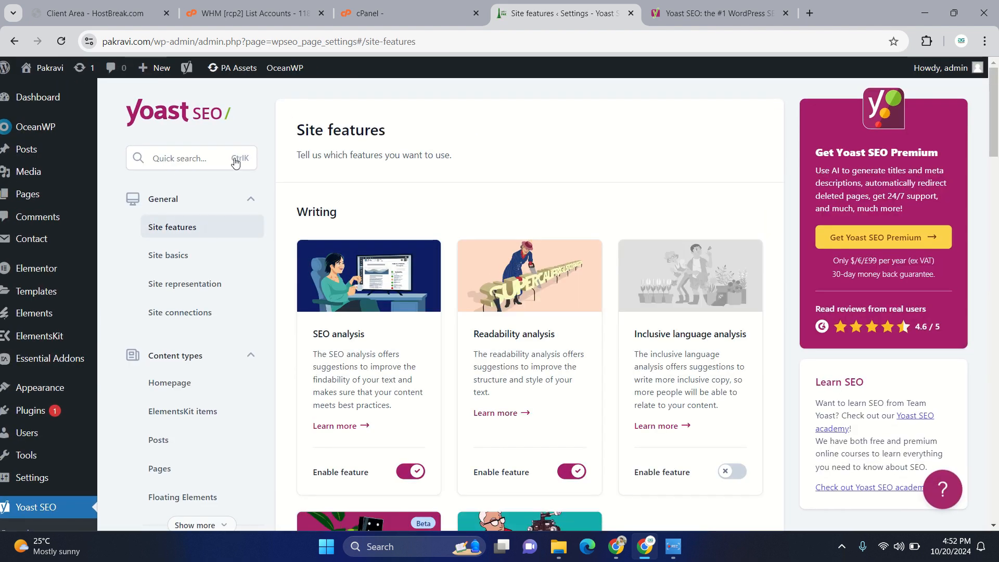
scroll(288, 418, down, 2)
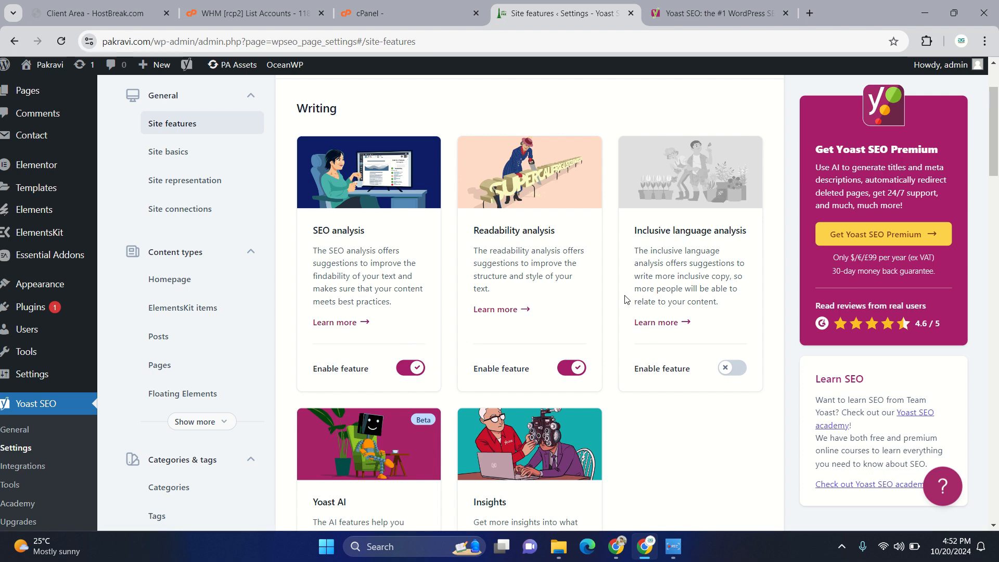
scroll(647, 367, down, 3)
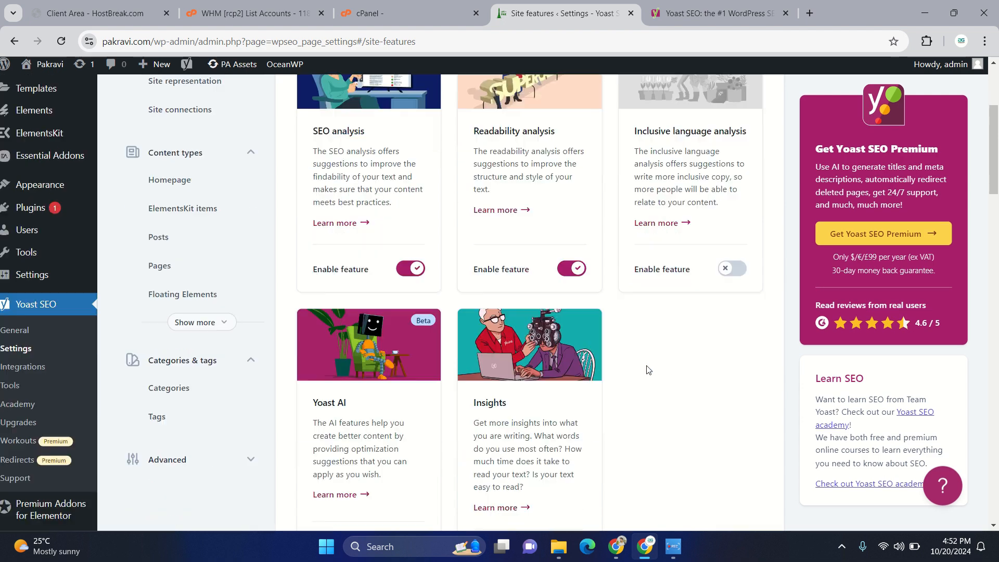
scroll(585, 312, down, 10)
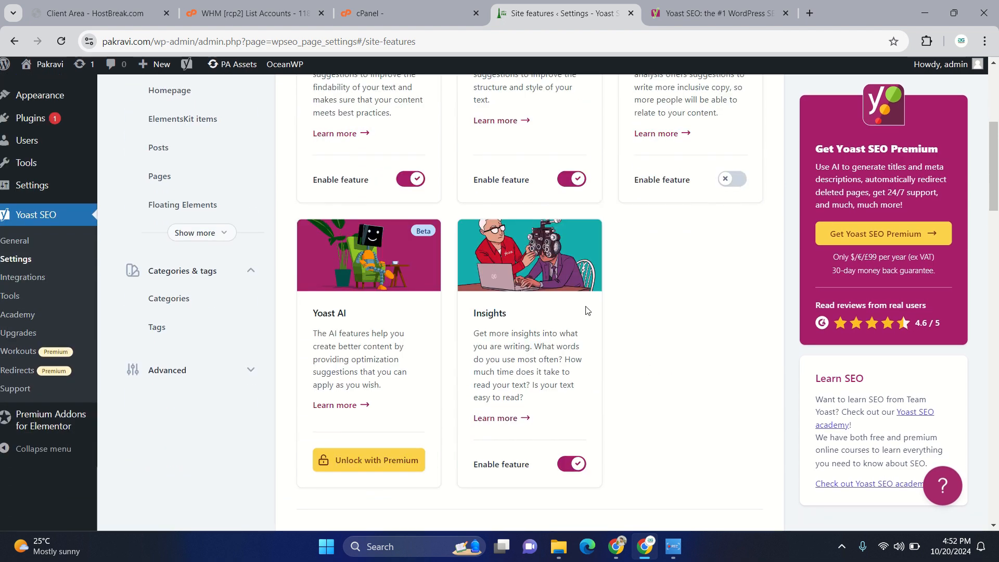
scroll(586, 308, down, 14)
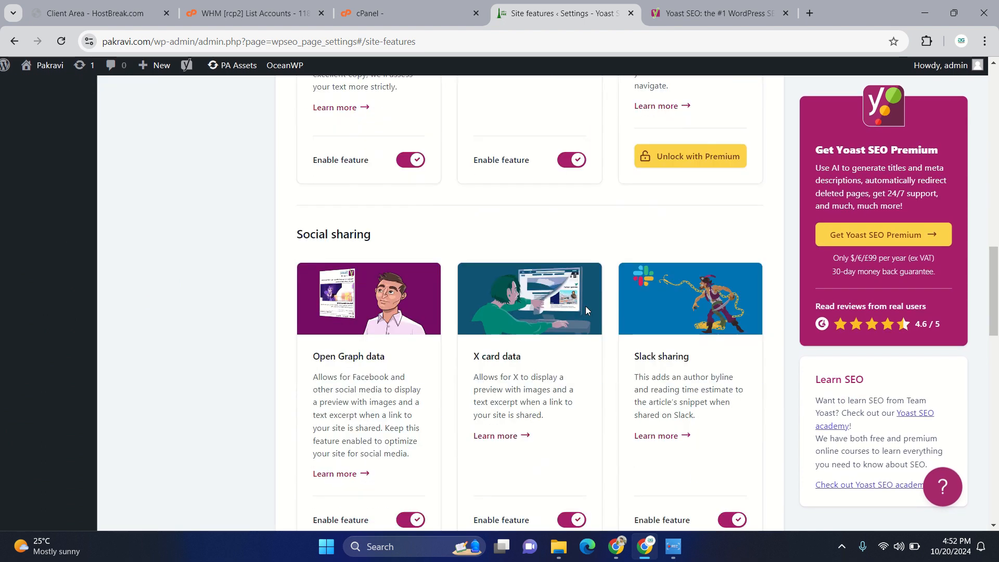
scroll(585, 308, down, 5)
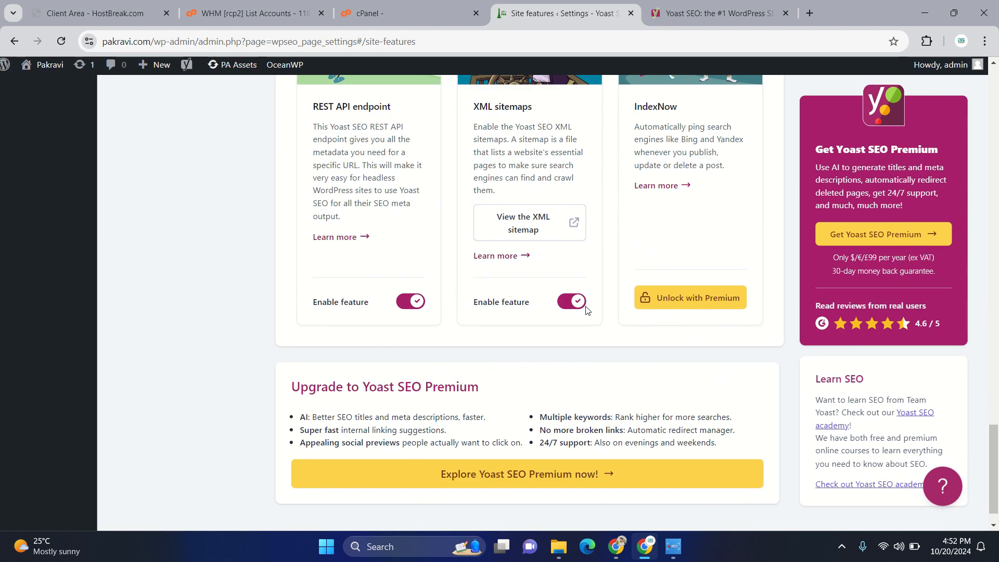
- View the site's XML sitemap from the XML sitemaps feature, select its address, and return to the Yoast SEO settings
scroll(511, 263, up, 5)
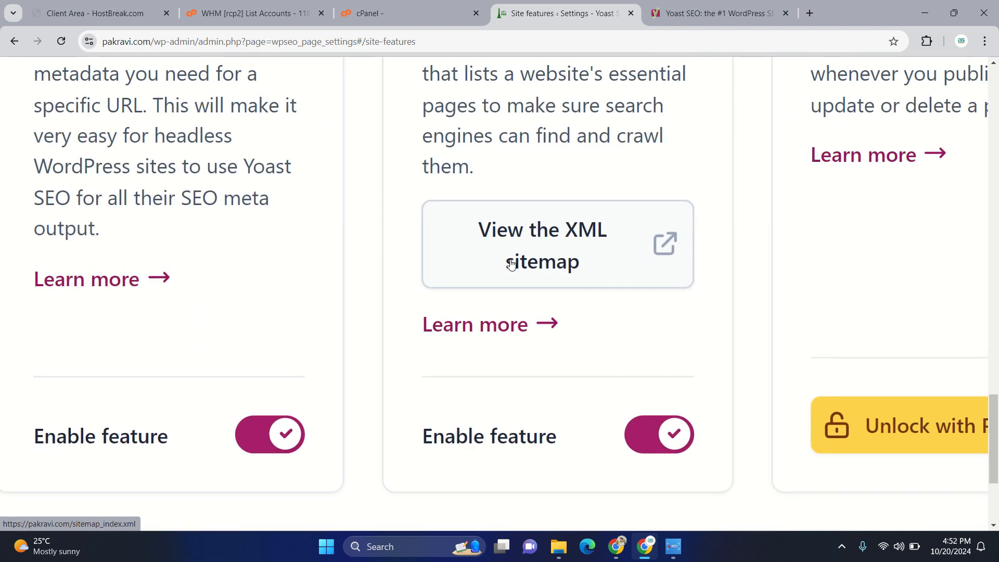
click(511, 264)
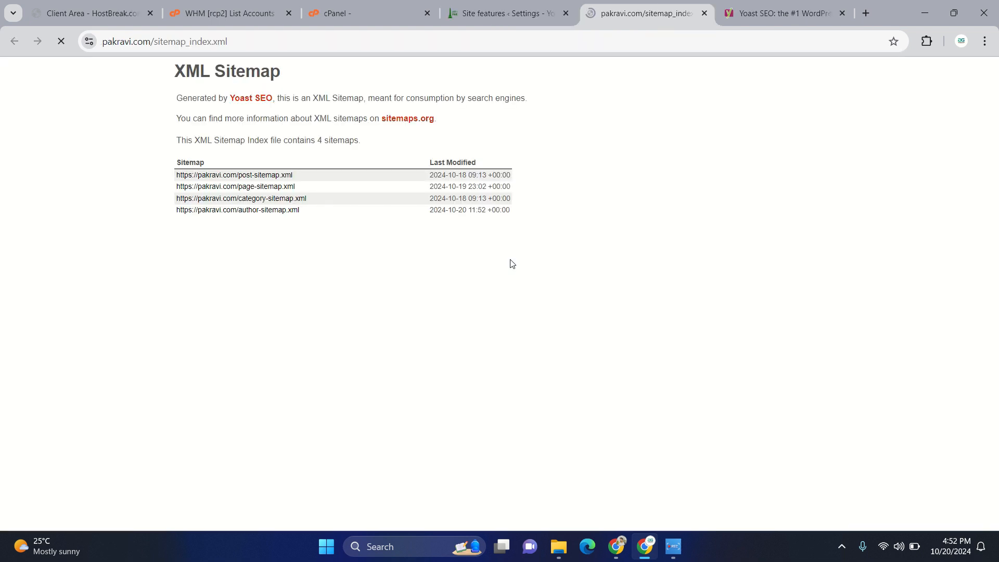
drag(232, 43, 102, 44)
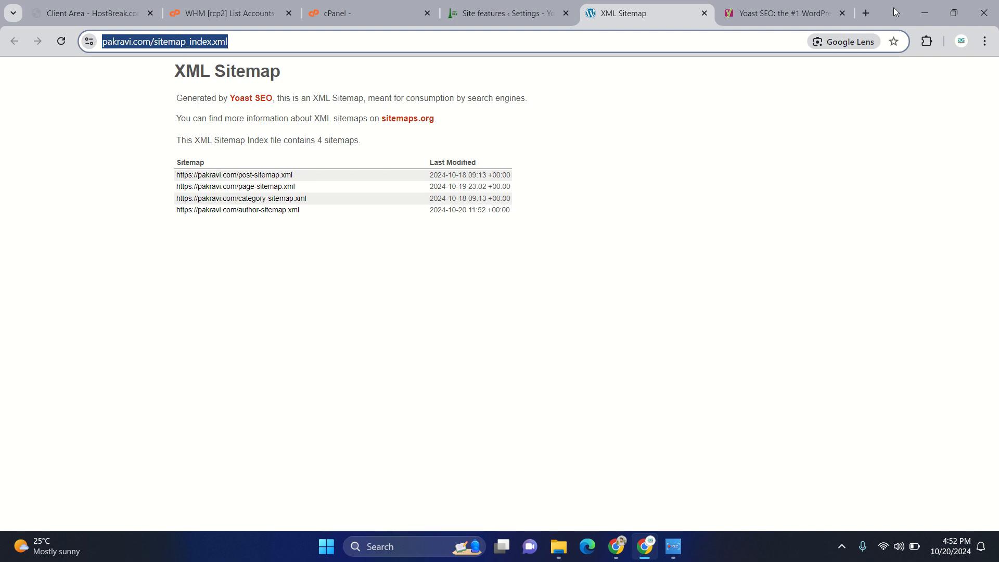
click(783, 8)
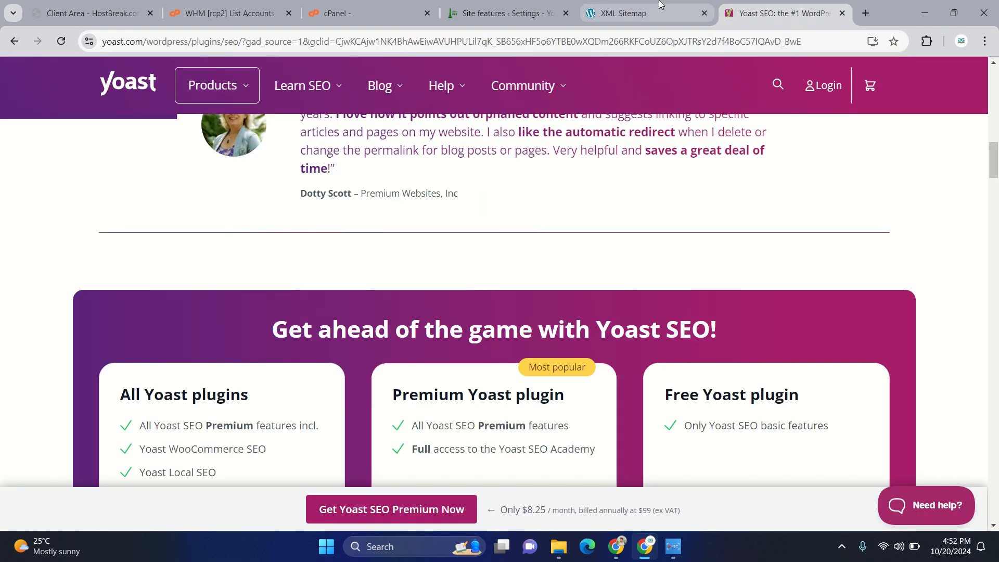
click(646, 10)
click(524, 9)
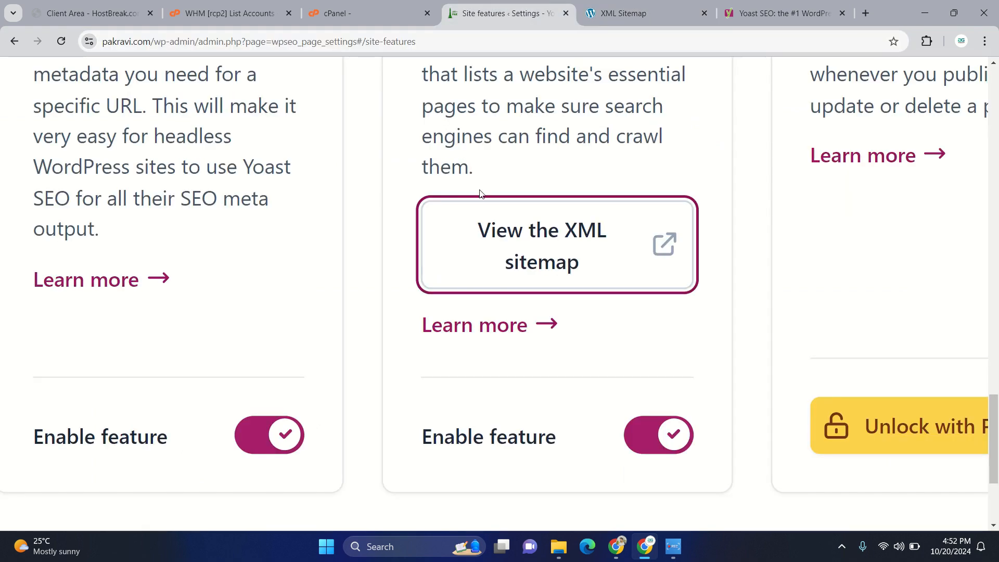
- Open the Site basics settings and review the site info, title separator, site image, site preferences and site policies
key(ctrl+0)
scroll(434, 310, up, 20)
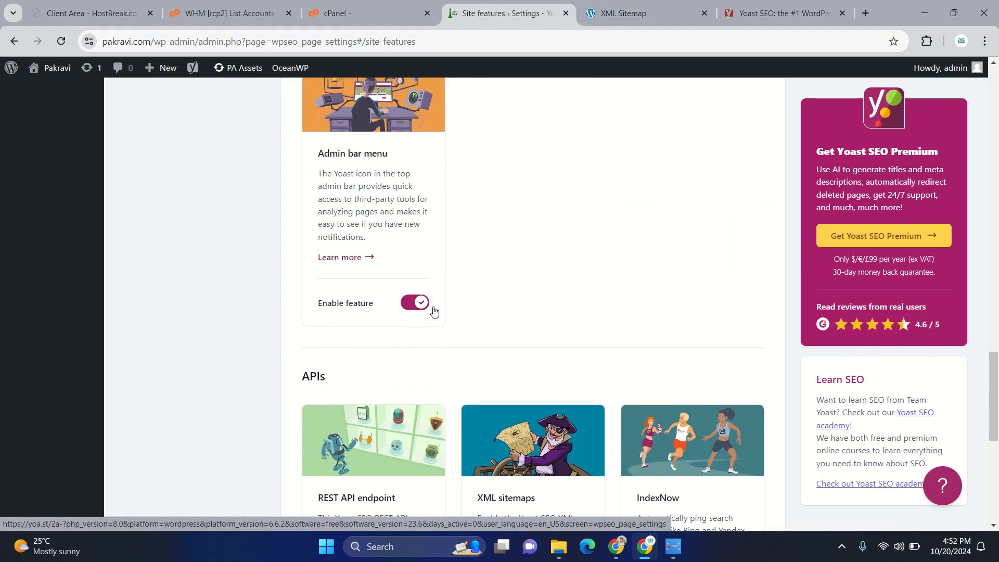
scroll(435, 311, up, 5)
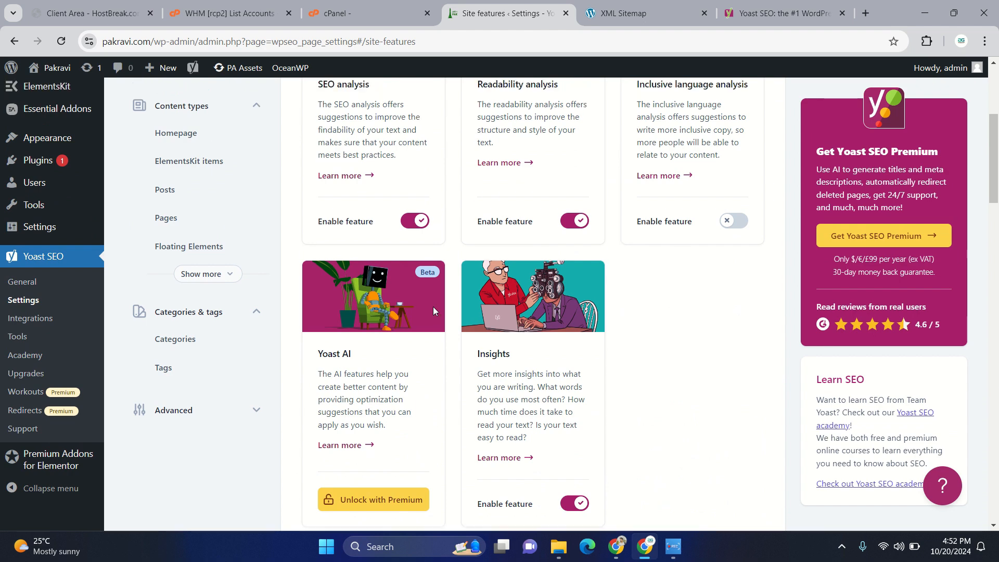
click(184, 229)
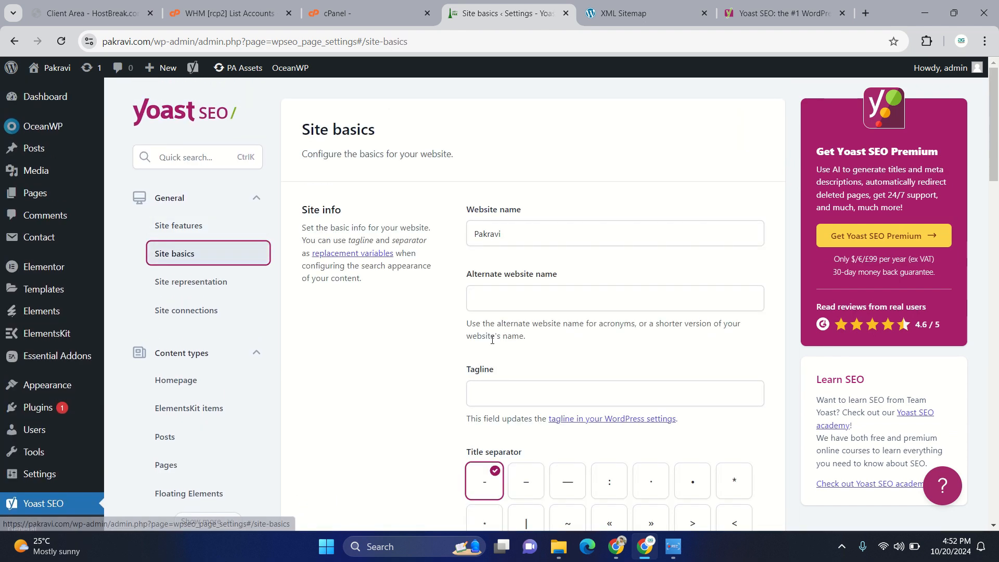
scroll(560, 126, down, 1)
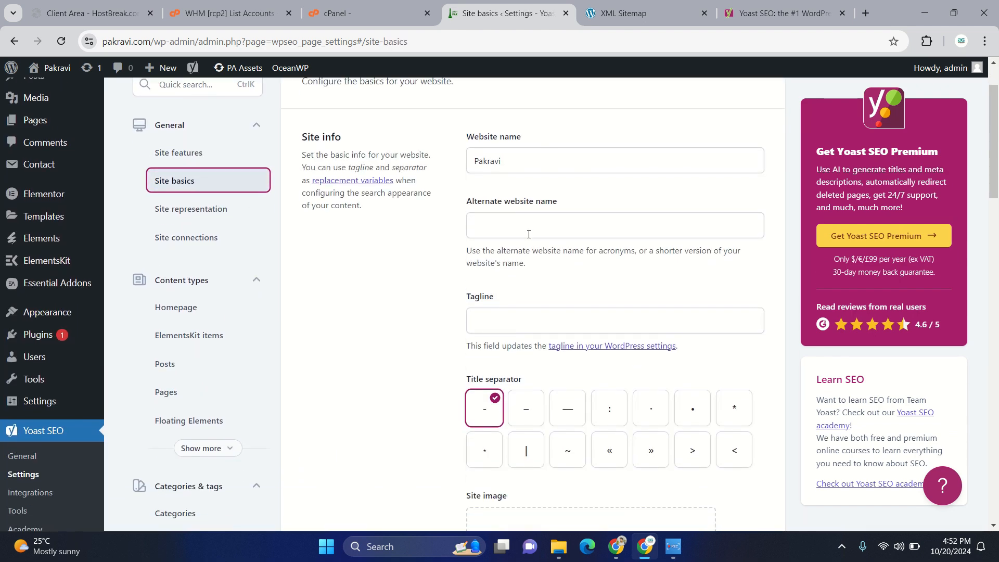
click(513, 314)
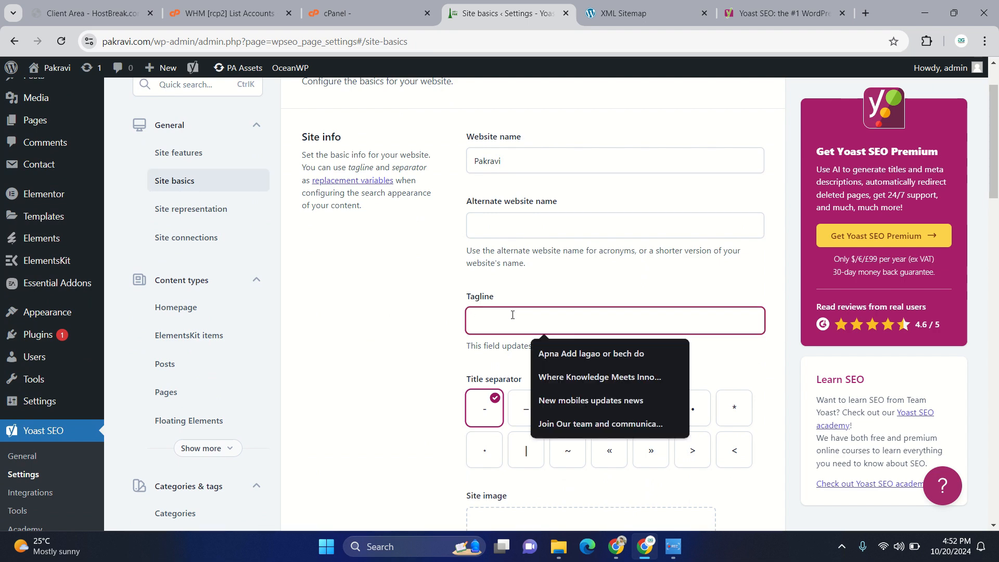
click(373, 335)
scroll(554, 392, down, 4)
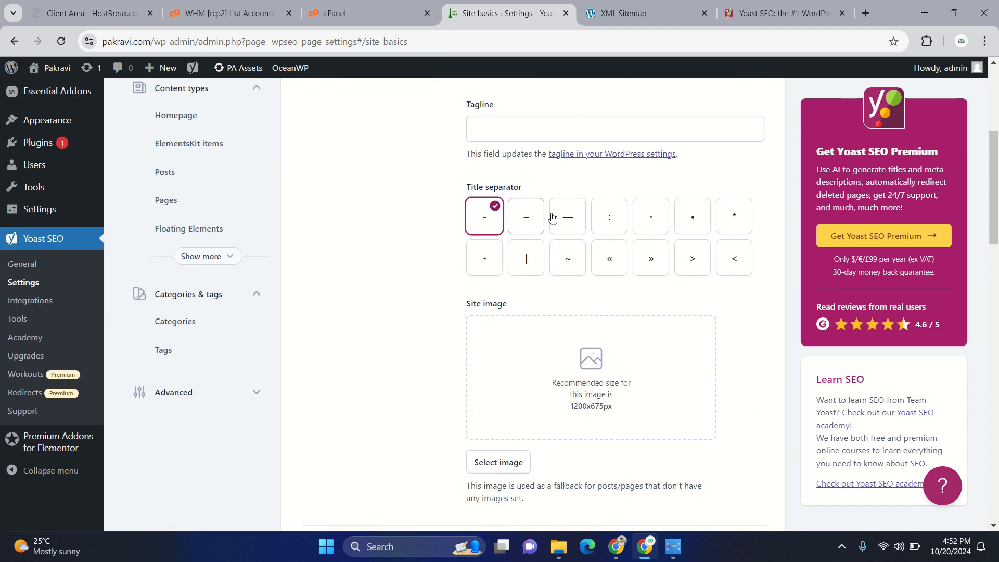
scroll(513, 401, down, 3)
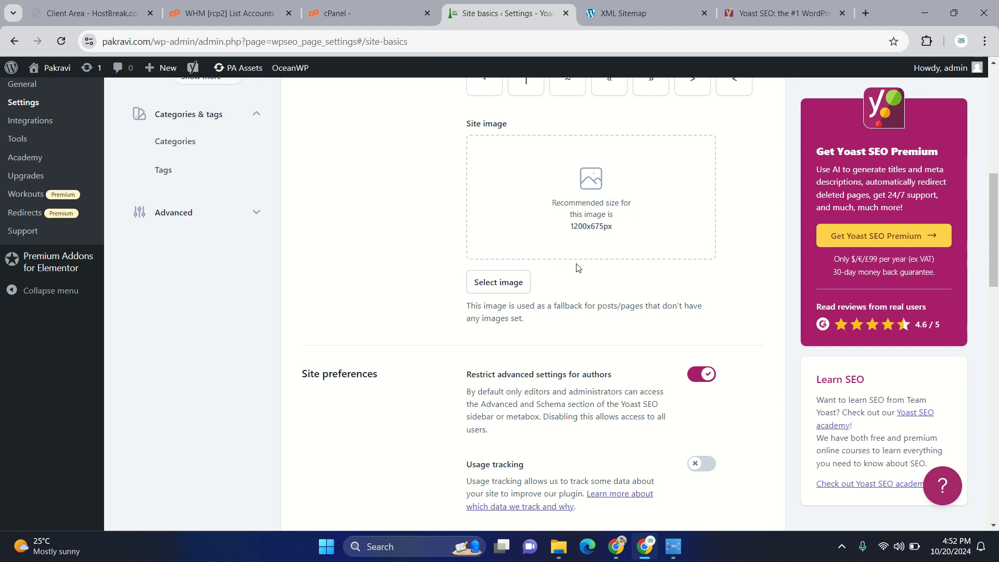
scroll(576, 268, down, 2)
scroll(591, 435, down, 3)
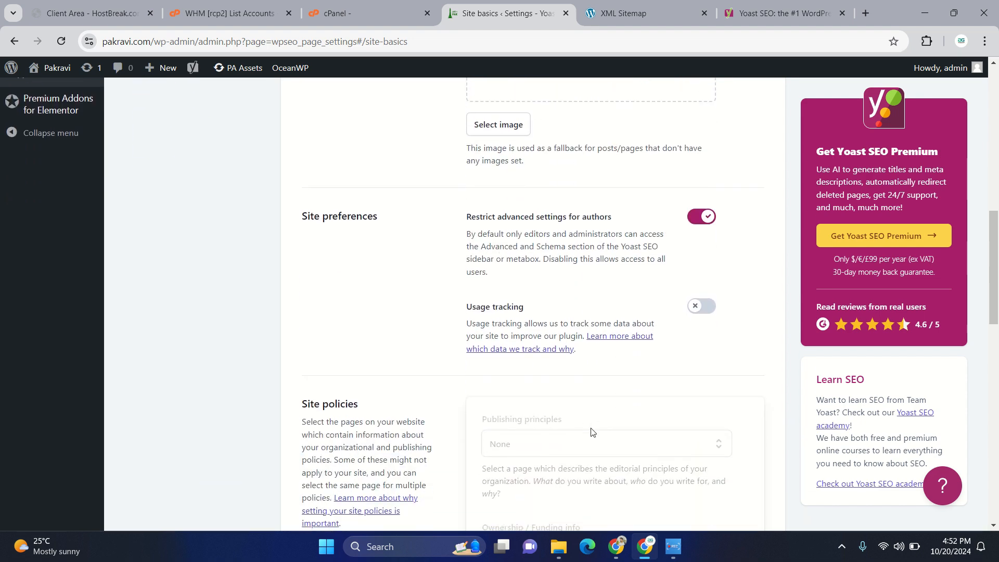
scroll(584, 283, down, 10)
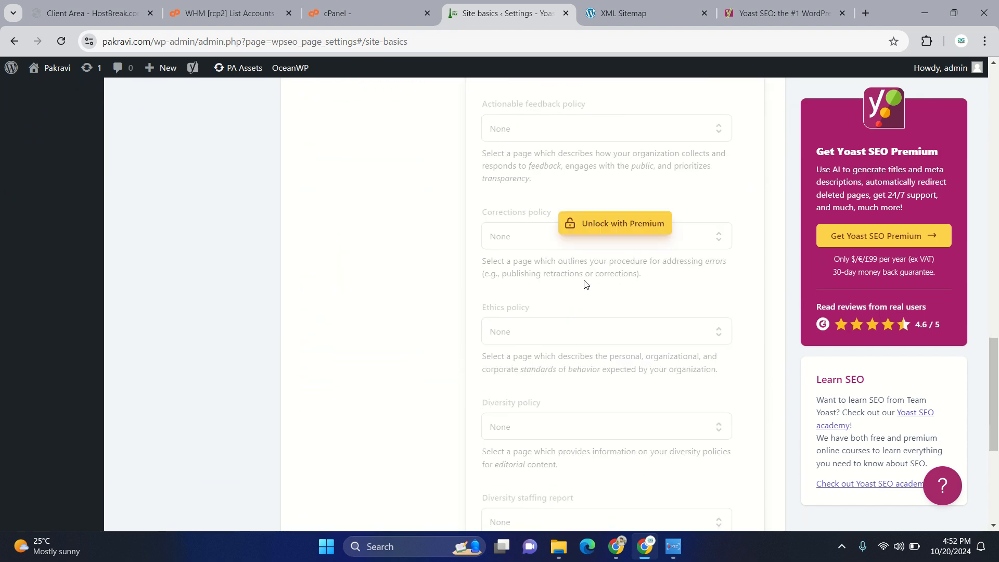
scroll(585, 284, up, 13)
scroll(584, 284, up, 10)
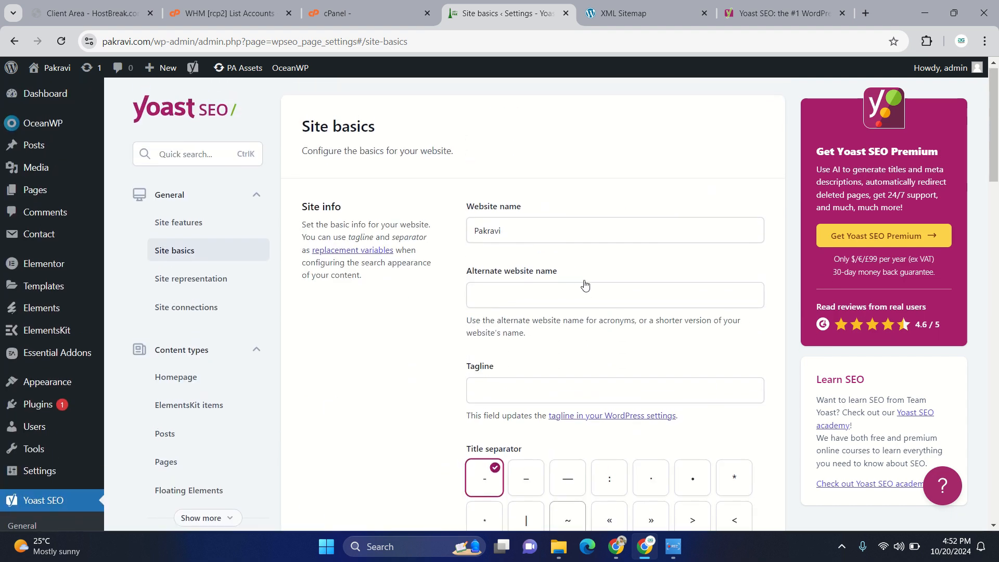
- Open the Site representation settings and review the organization/person choice and the organization details
click(208, 281)
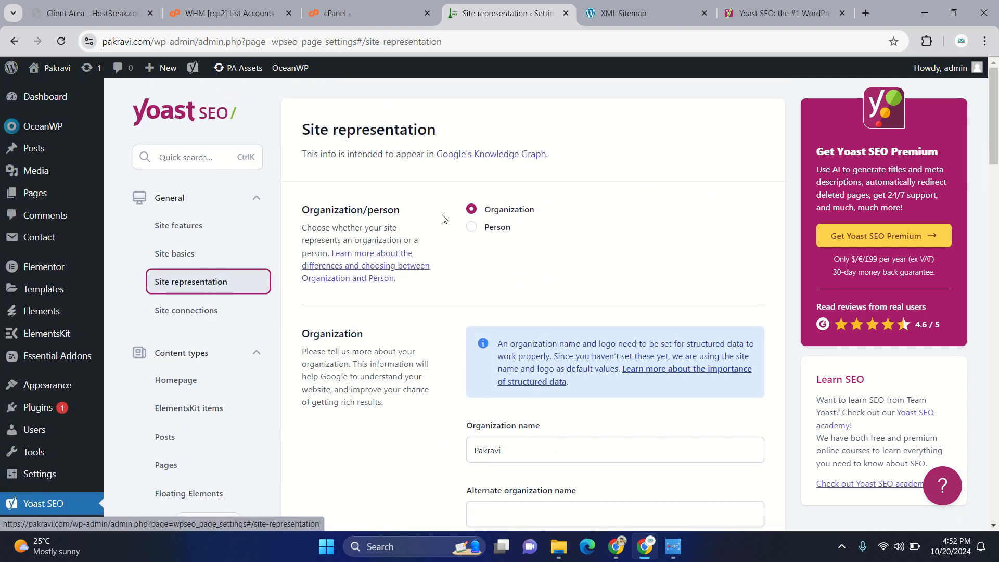
scroll(466, 422, down, 5)
scroll(467, 424, up, 3)
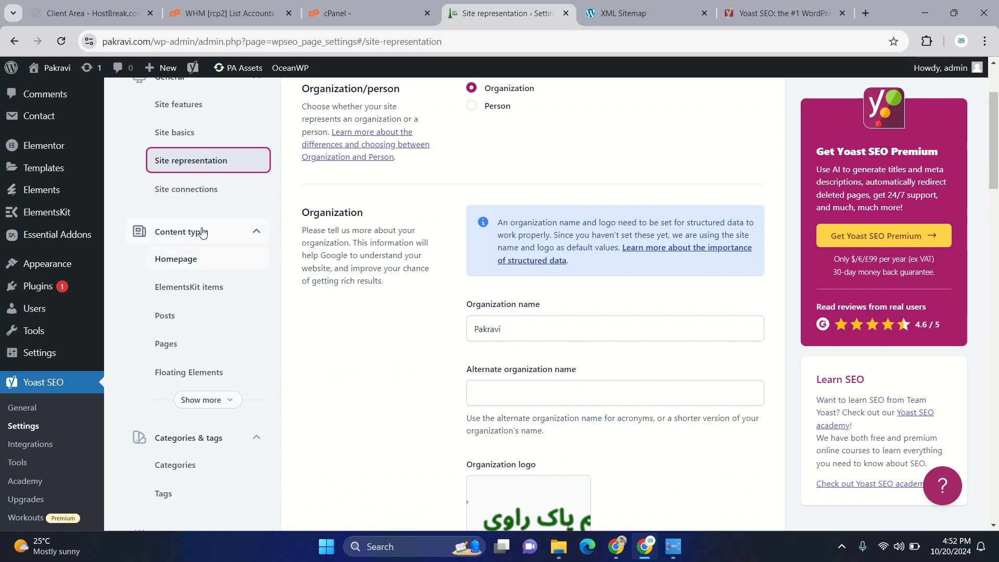
- Open the Site connections settings and examine the verification code fields for Baidu, Bing, Google, Pinterest and Yandex
click(193, 190)
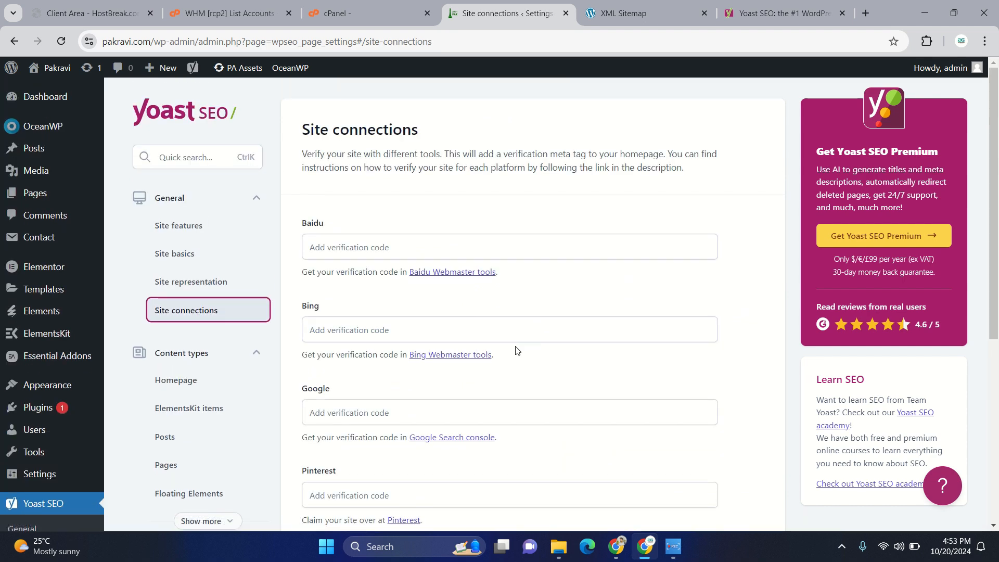
click(322, 247)
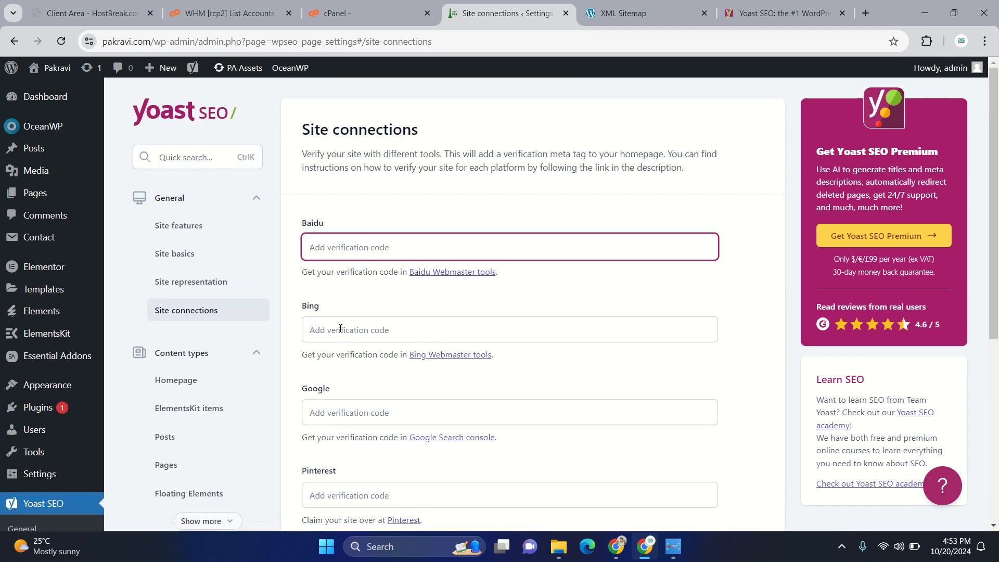
click(503, 330)
click(380, 413)
scroll(587, 436, down, 1)
scroll(587, 436, down, 3)
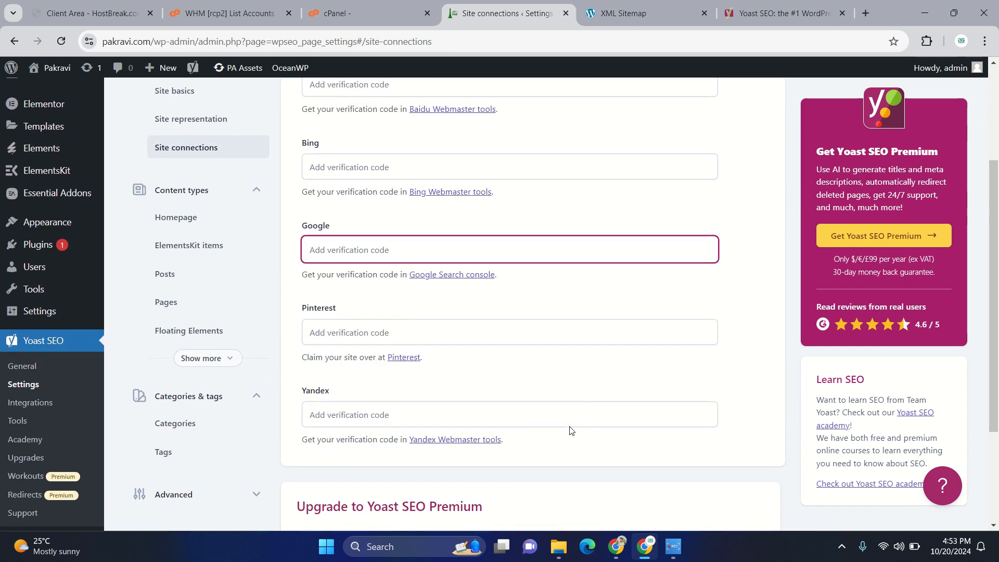
click(547, 321)
click(424, 411)
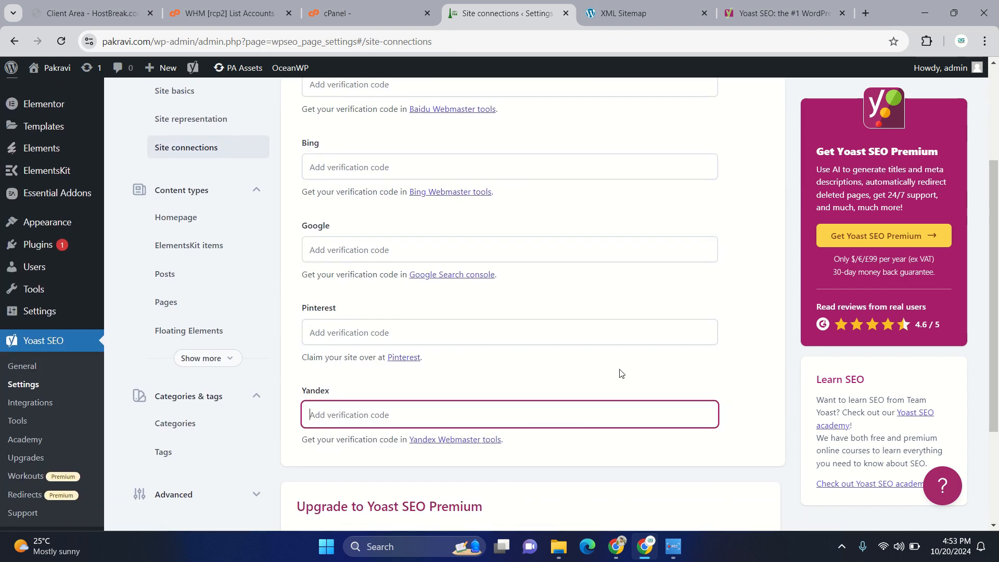
scroll(620, 372, up, 3)
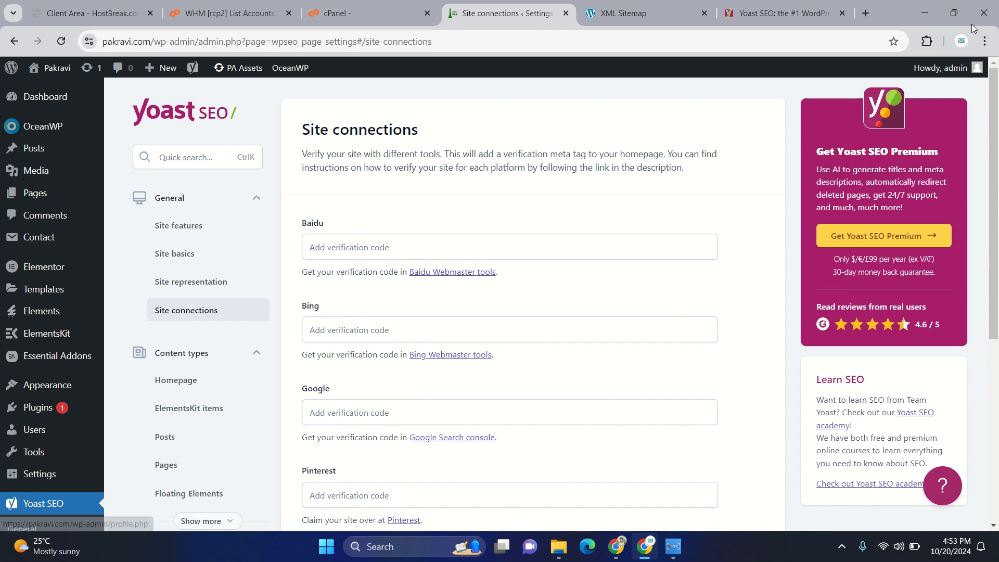
- Switch to another Chrome profile whose Google account is used for Search Console
click(961, 41)
scroll(844, 447, down, 5)
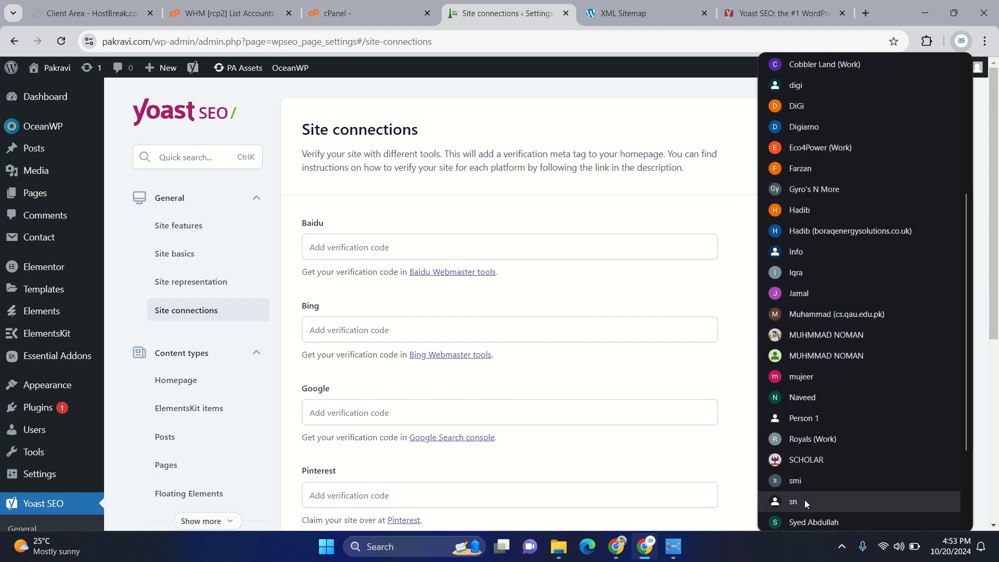
click(824, 391)
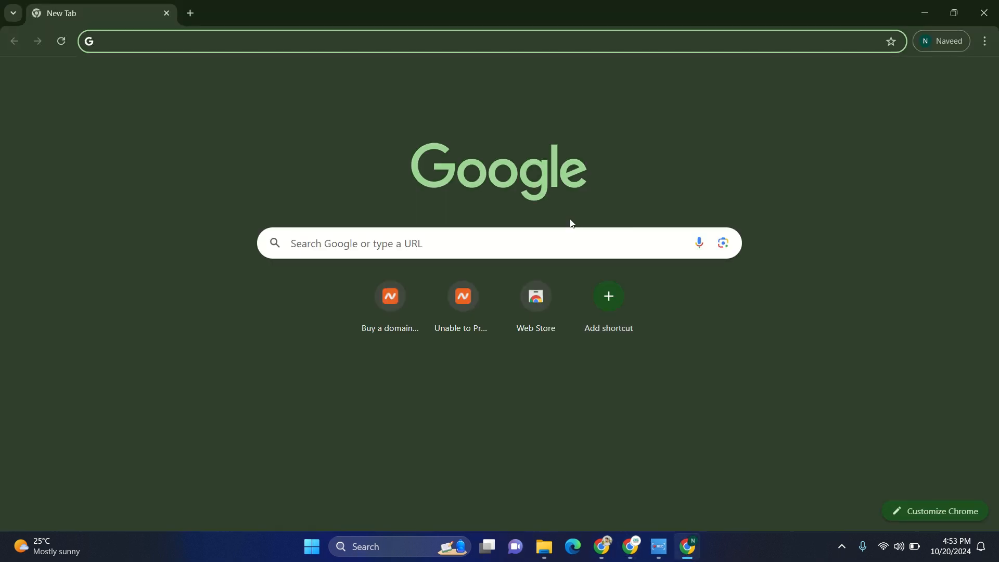
- Search Google for "searchconsole", open Google Search Console, and start it to reach the property type selection
text(search)
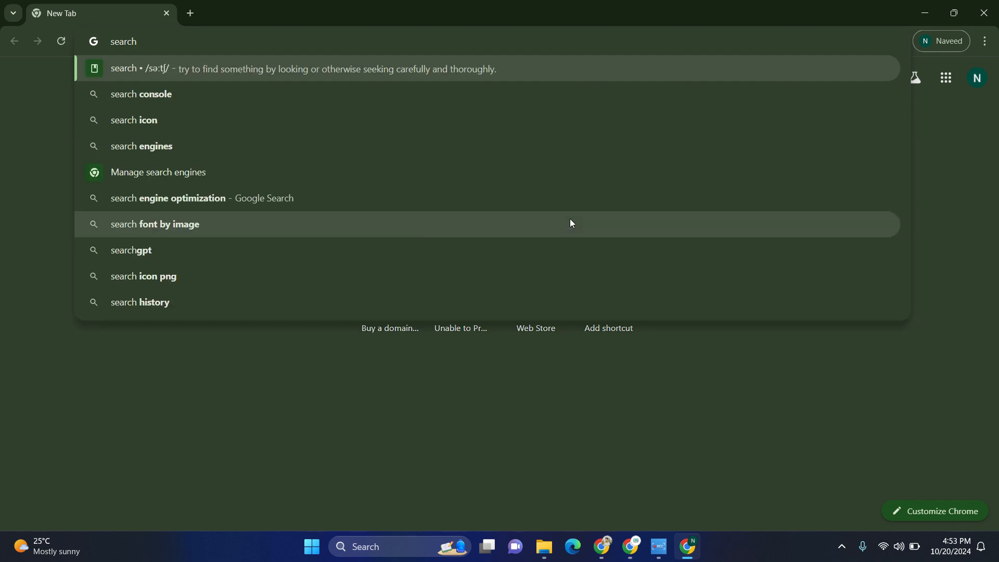
text(console)
key(Return)
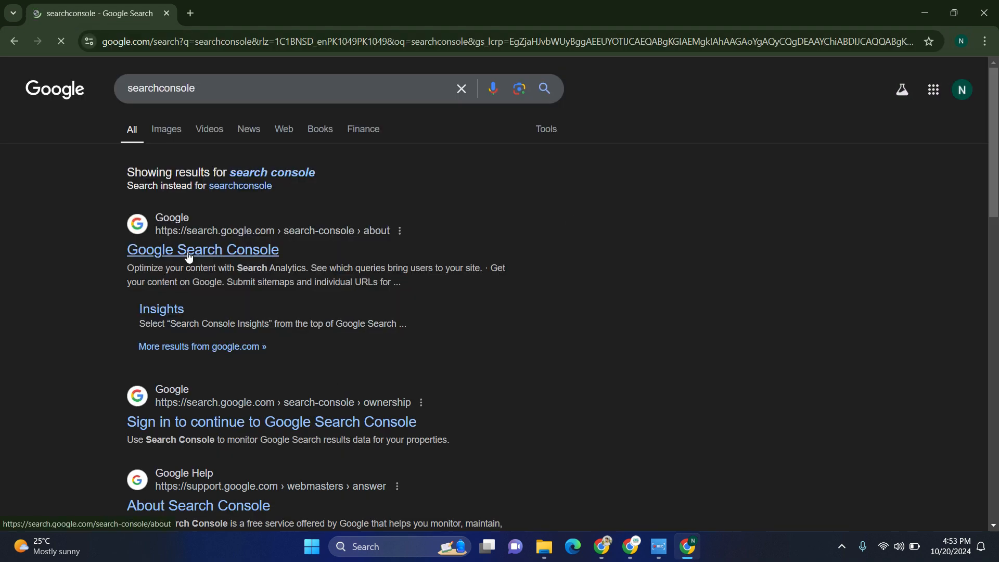
click(189, 255)
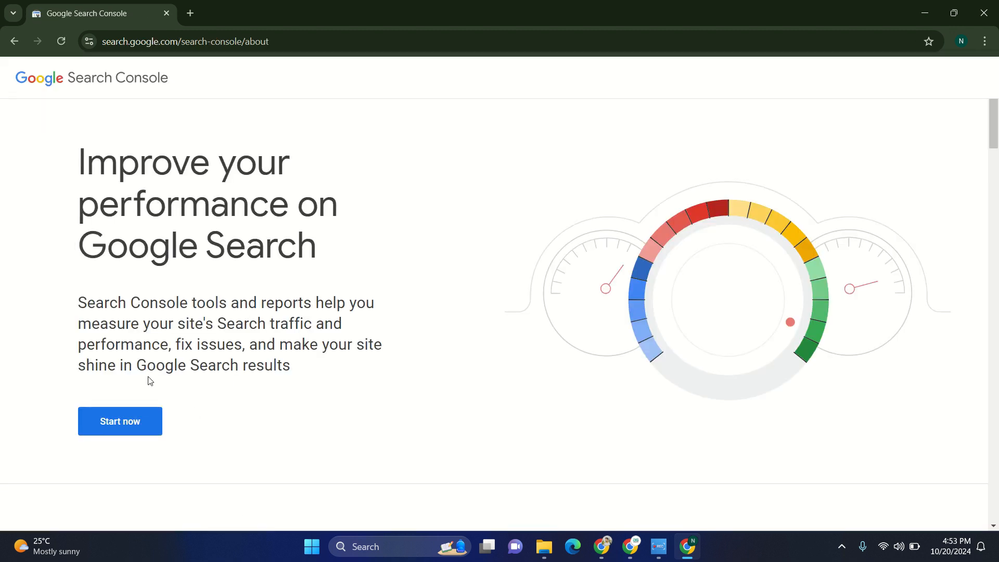
click(138, 412)
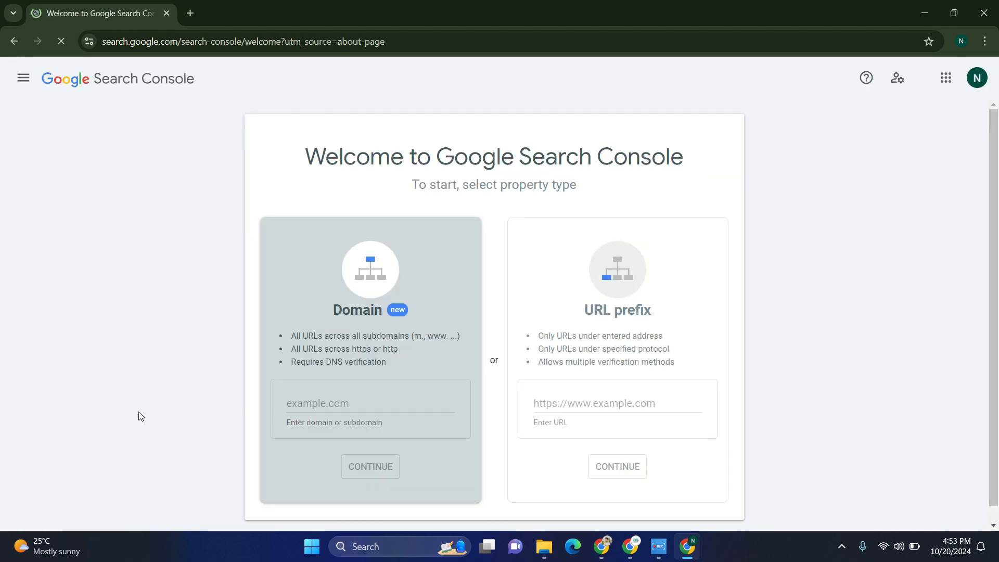
click(301, 396)
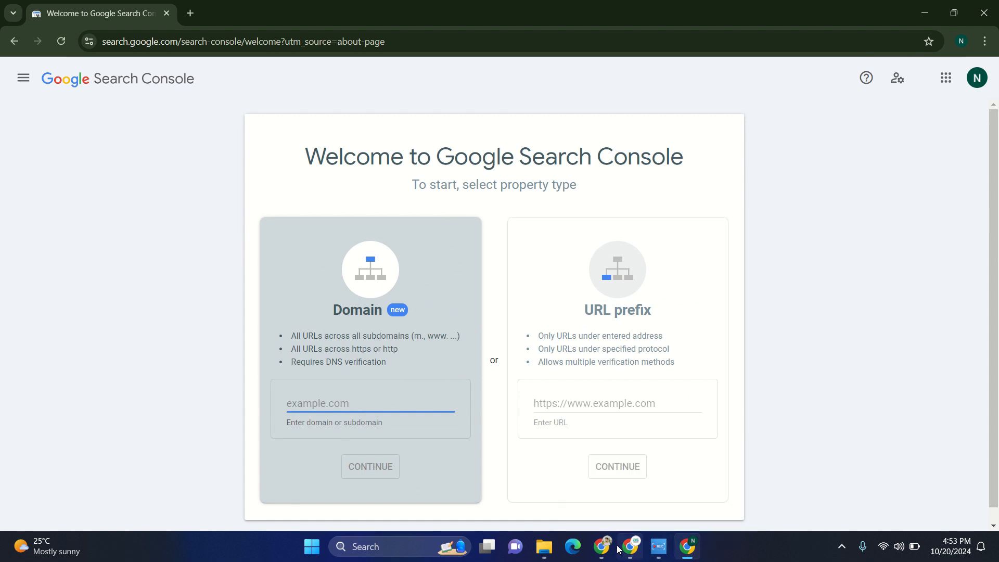
mouse_move(644, 551)
click(630, 547)
drag(153, 47, 82, 51)
key(ctrl+c)
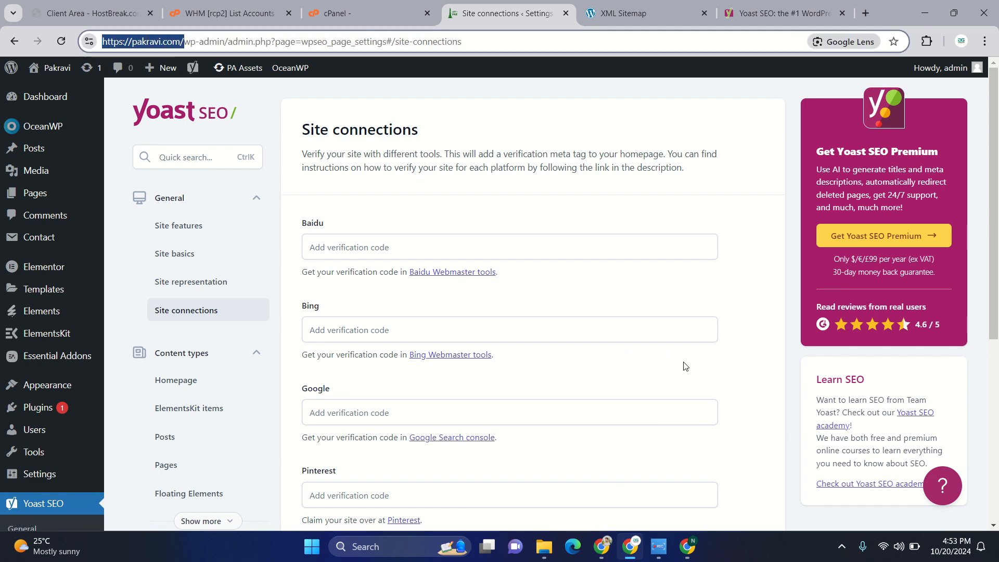
click(687, 546)
click(573, 405)
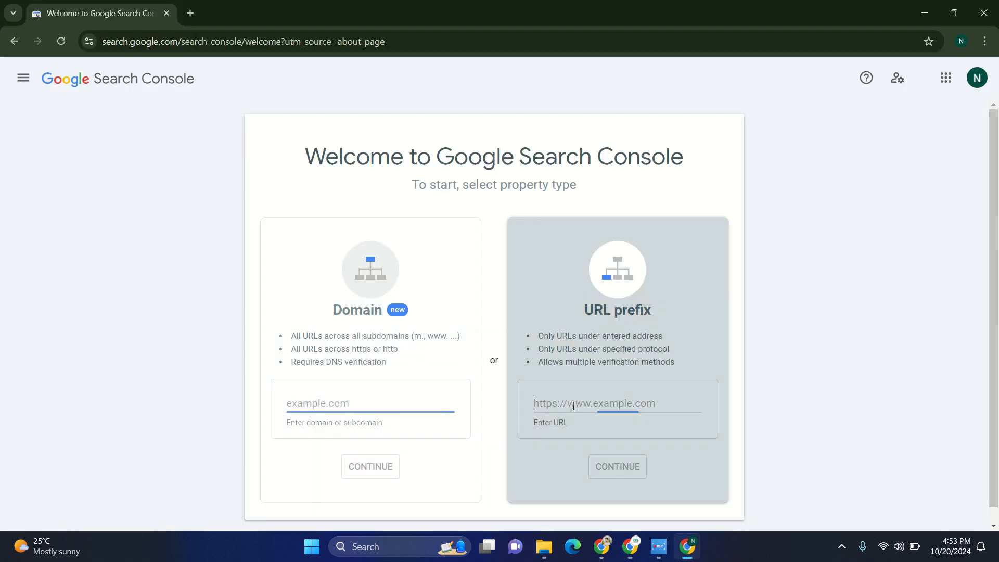
key(ctrl+v)
click(631, 466)
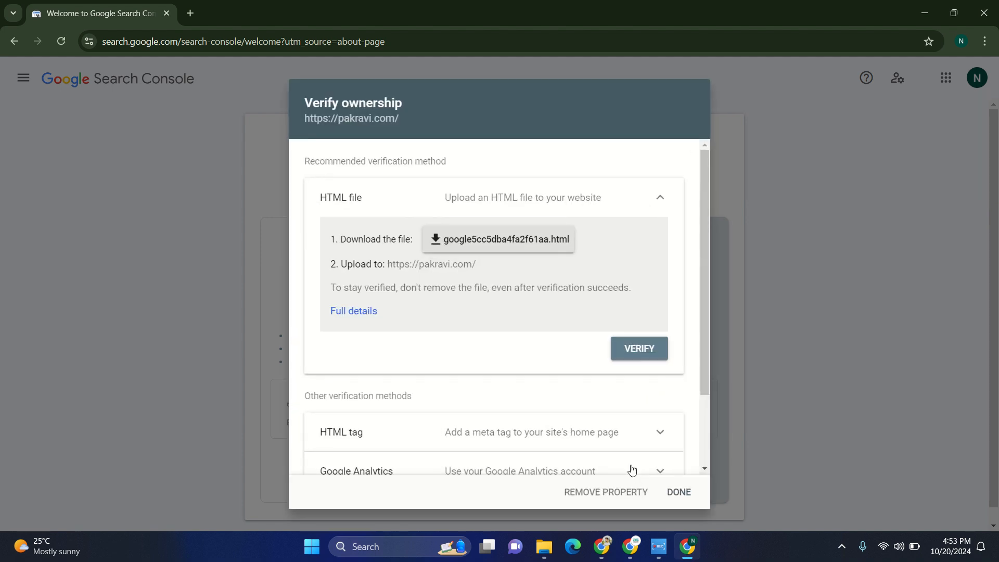
- Download the HTML verification file offered for the property and open it to examine its content
scroll(549, 416, down, 3)
scroll(547, 415, up, 3)
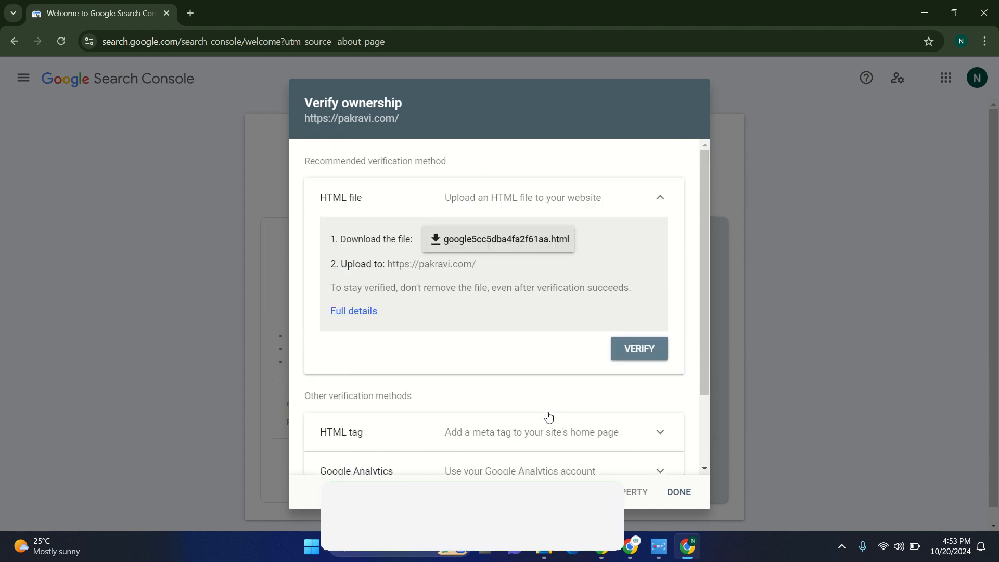
click(472, 250)
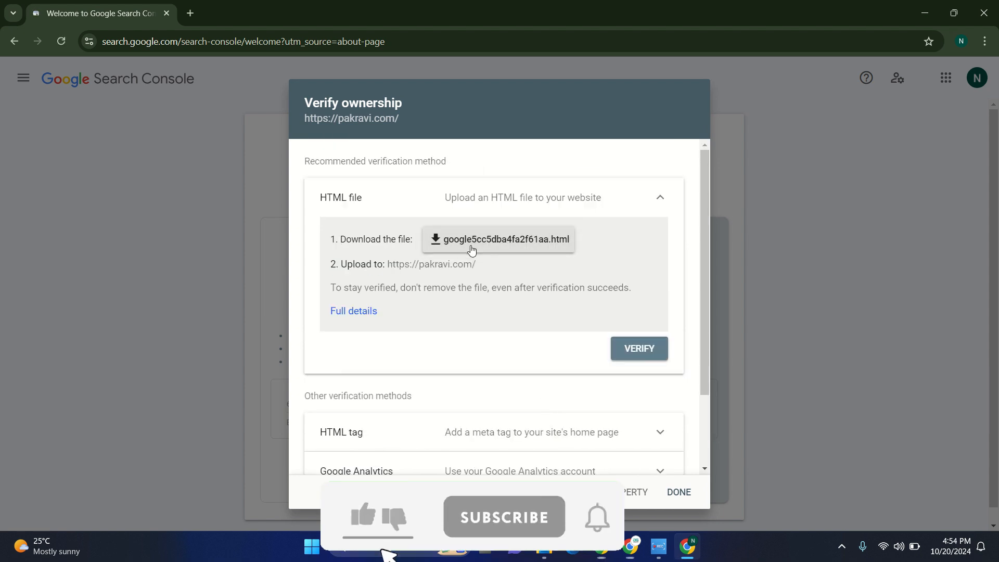
mouse_move(856, 70)
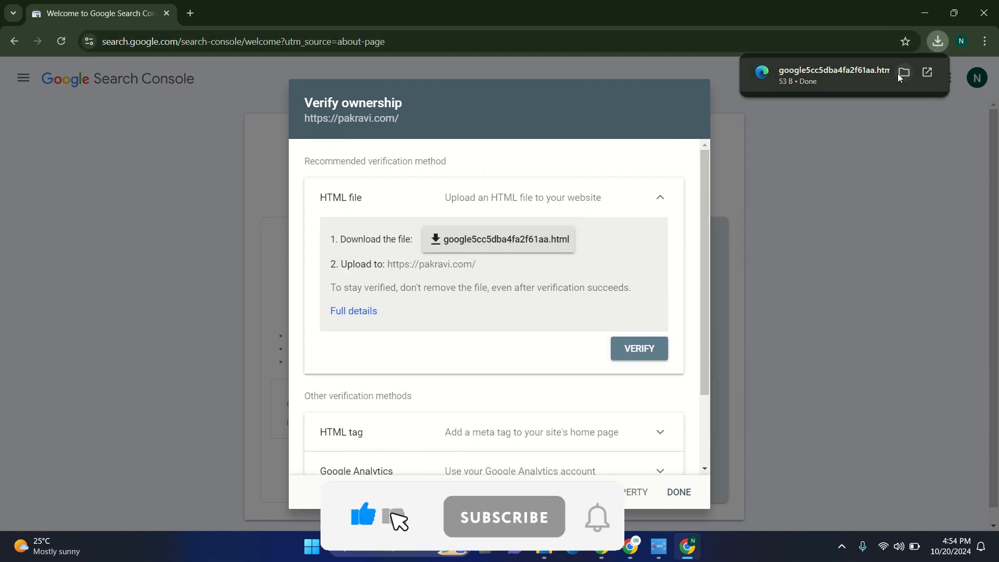
click(841, 73)
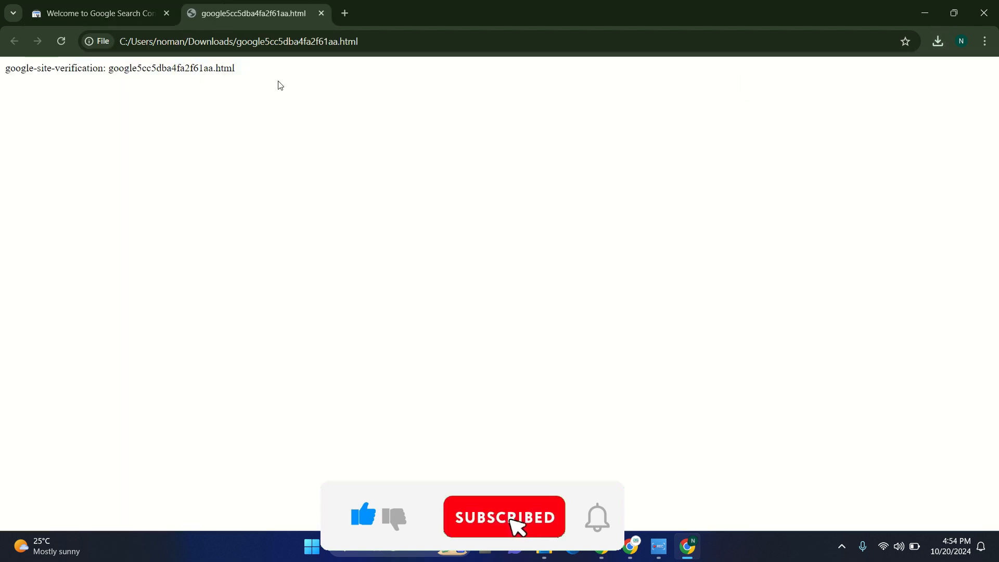
drag(239, 68, 2, 68)
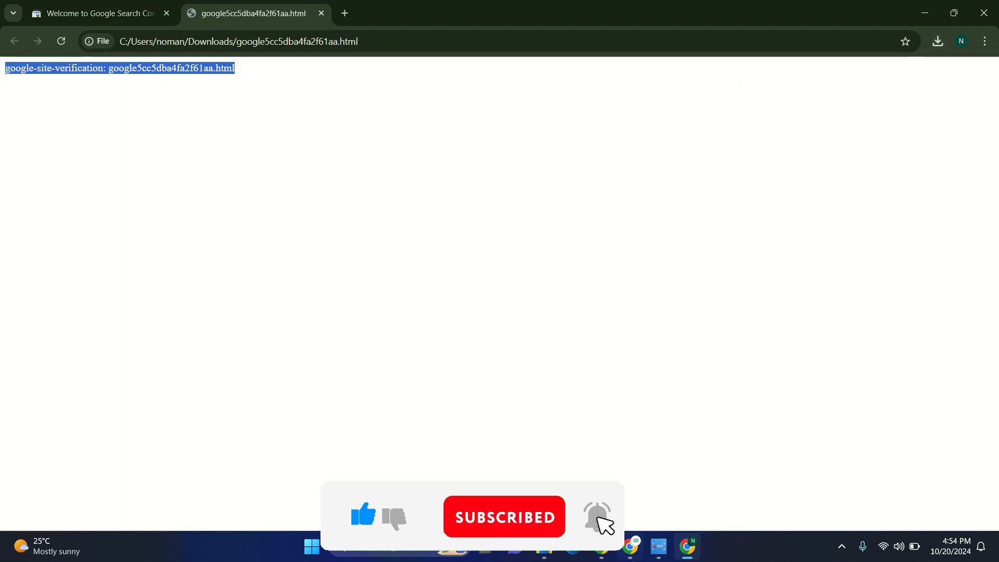
- Return to the ownership verification options, expand the HTML tag method and copy its meta tag
click(71, 13)
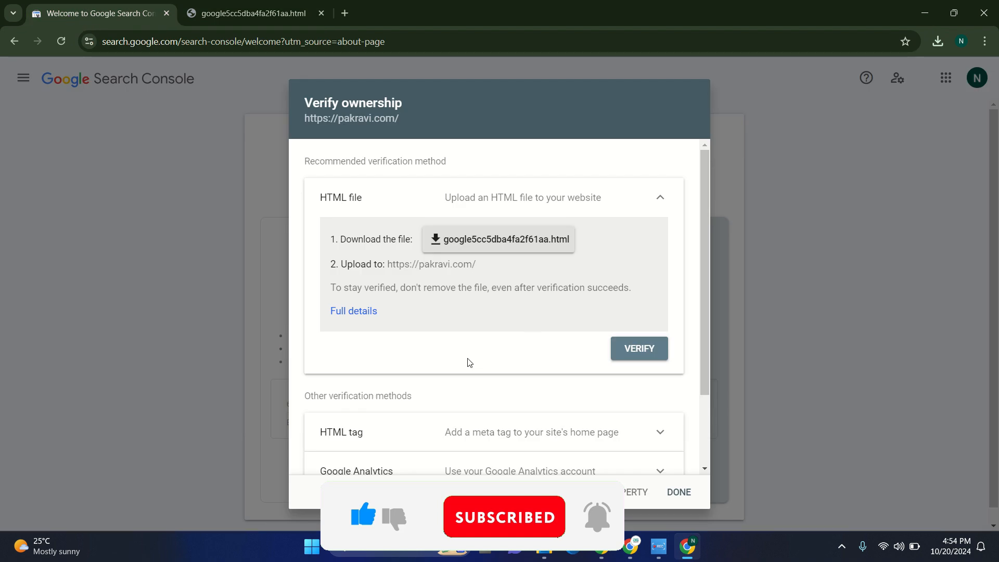
scroll(467, 361, down, 2)
click(649, 340)
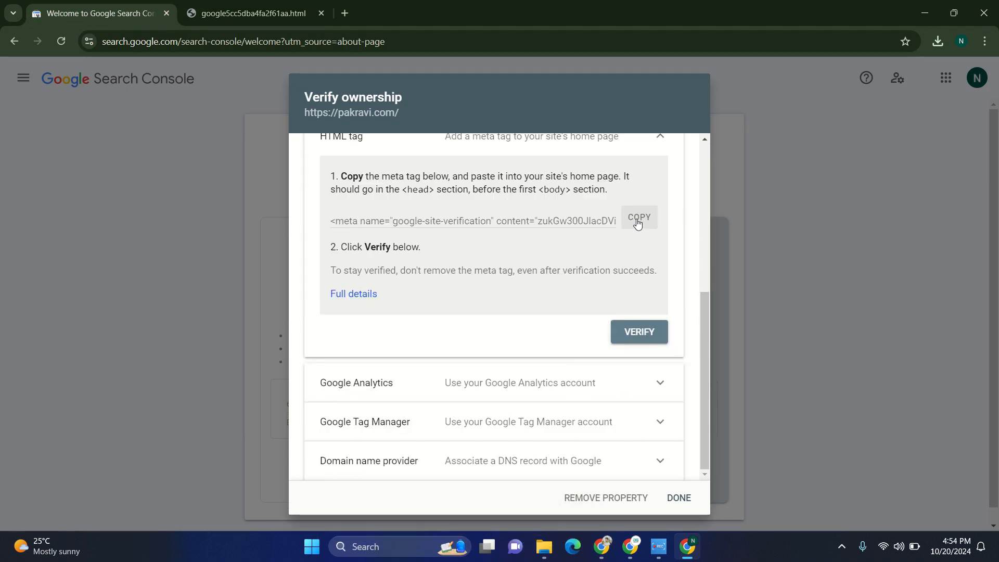
click(638, 223)
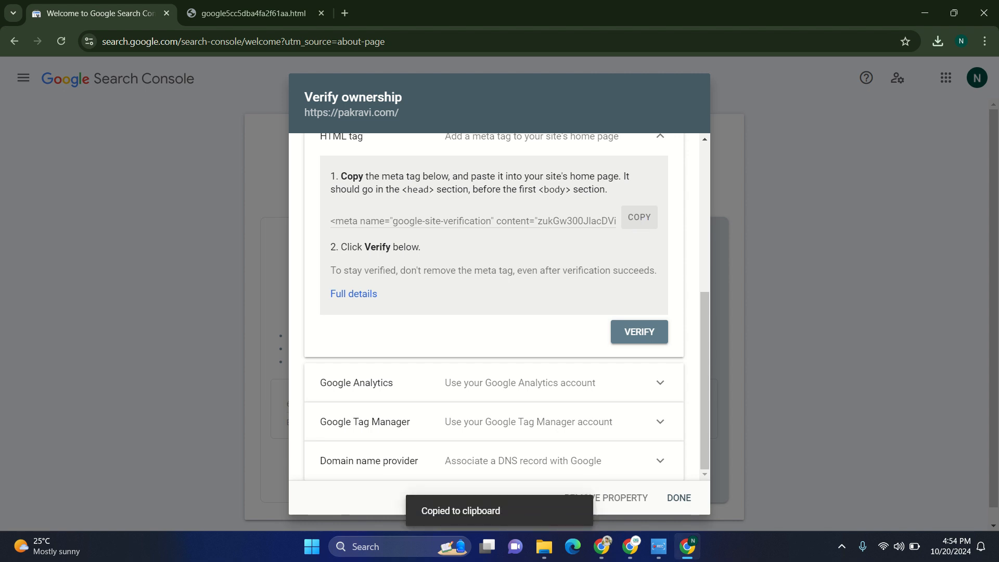
- Paste the Google verification code into the Google field of Yoast SEO's Site connections and save the changes
click(630, 547)
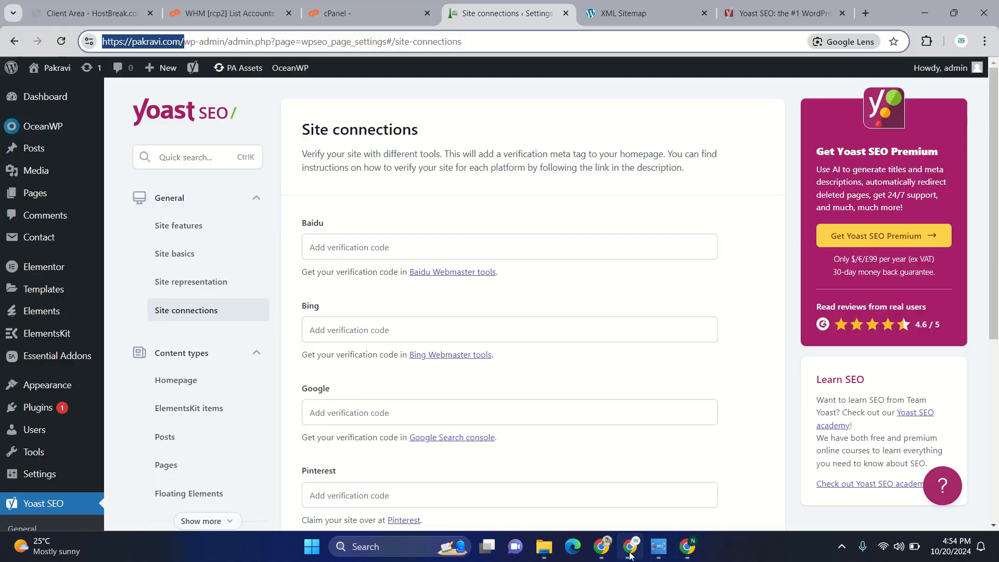
click(381, 410)
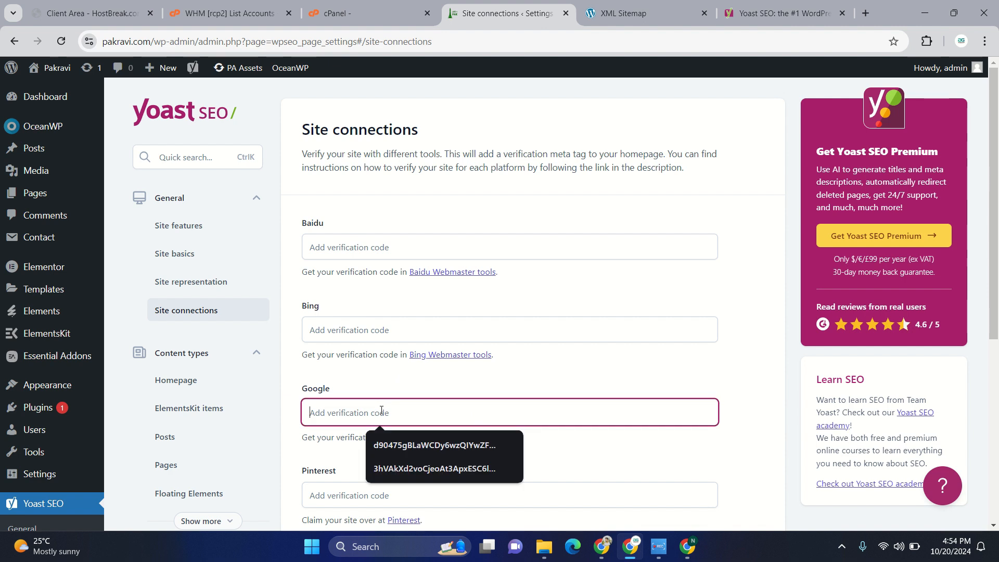
key(ctrl+v)
scroll(382, 411, down, 1)
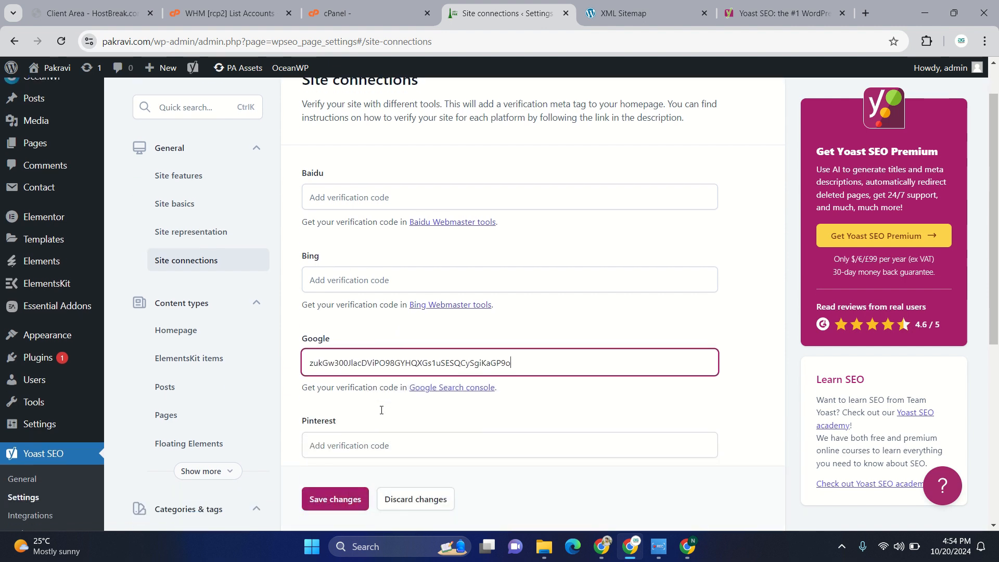
click(332, 499)
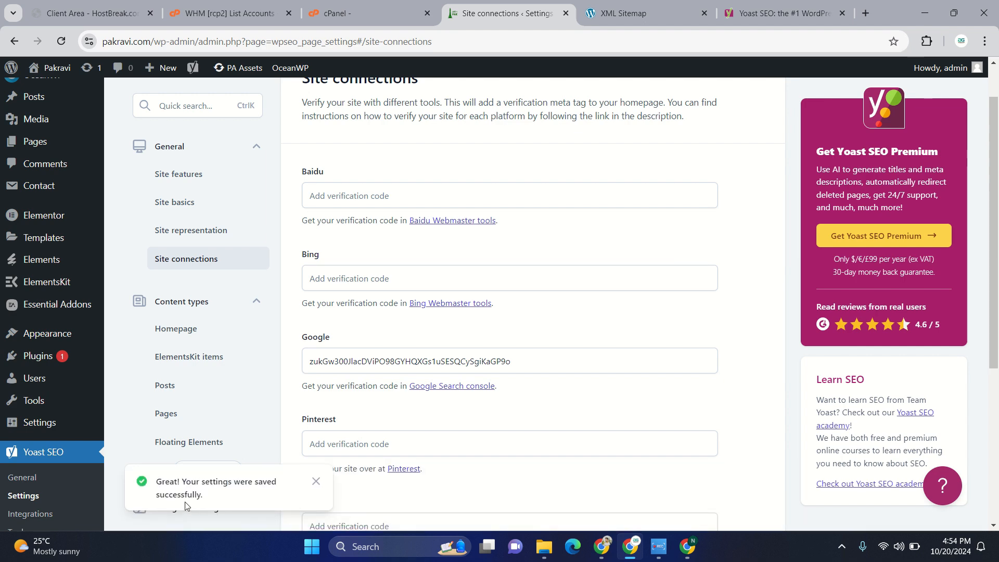
- Switch back to Search Console, verify ownership with the HTML tag method and go to the property
click(689, 549)
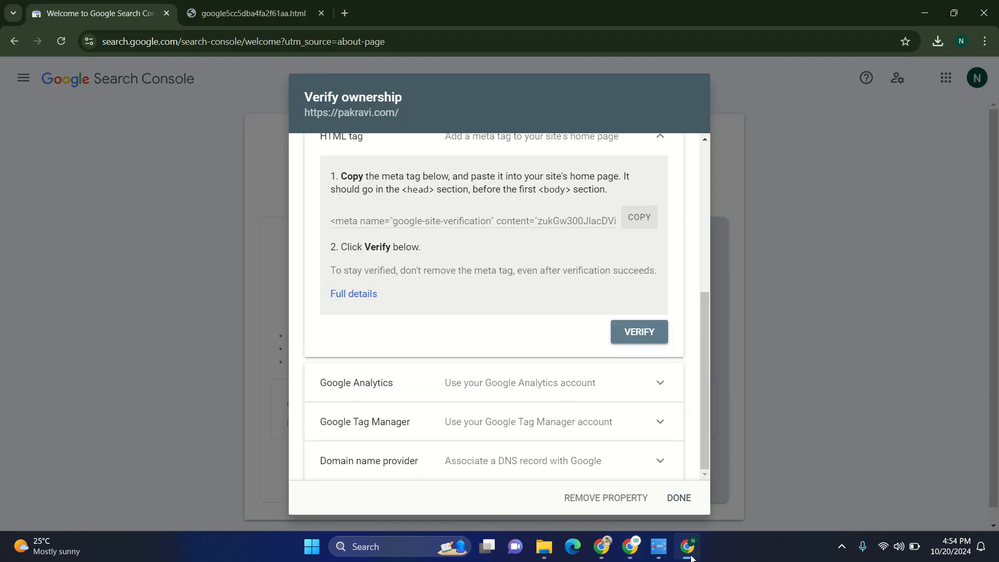
click(625, 337)
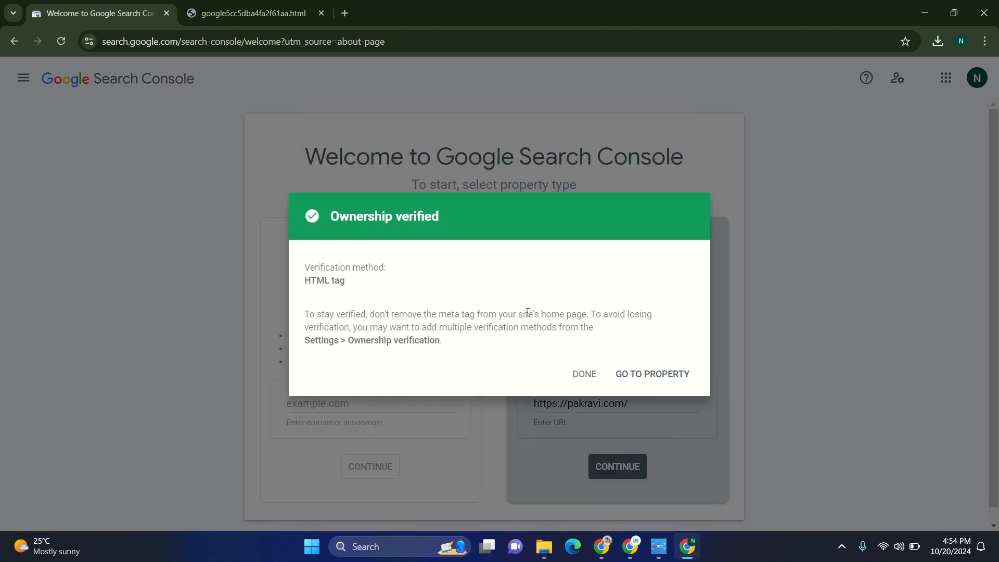
click(634, 374)
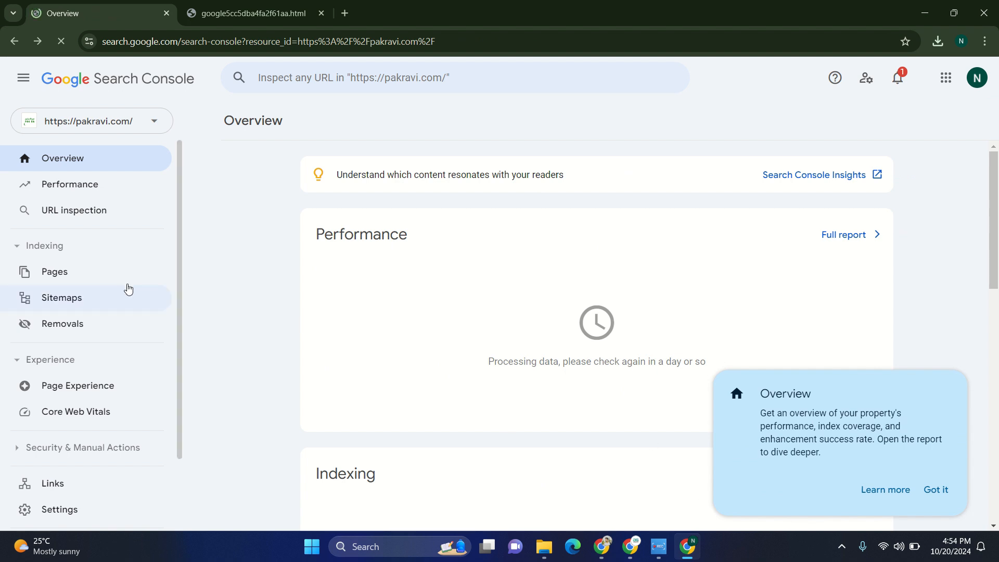
click(67, 301)
click(419, 214)
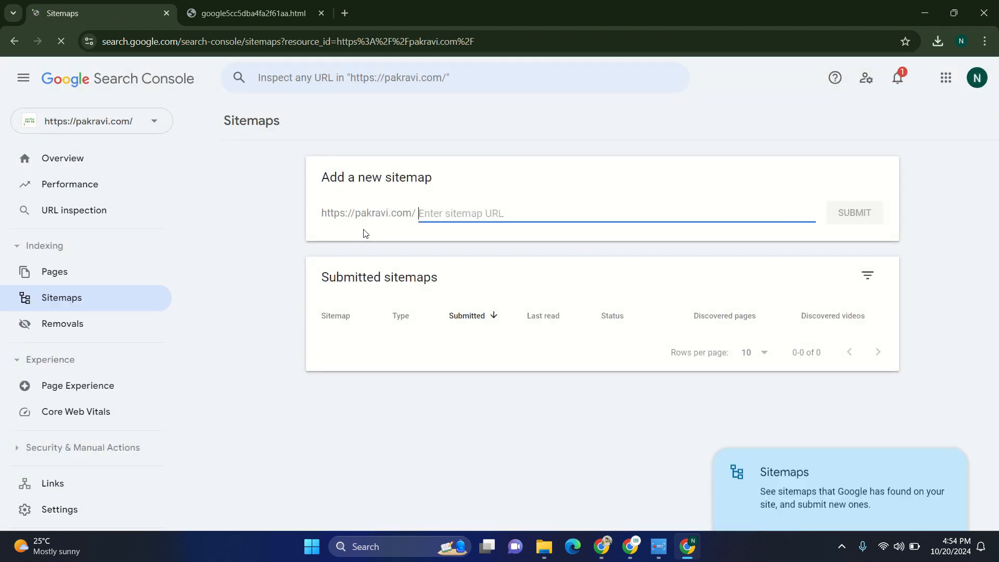
click(630, 546)
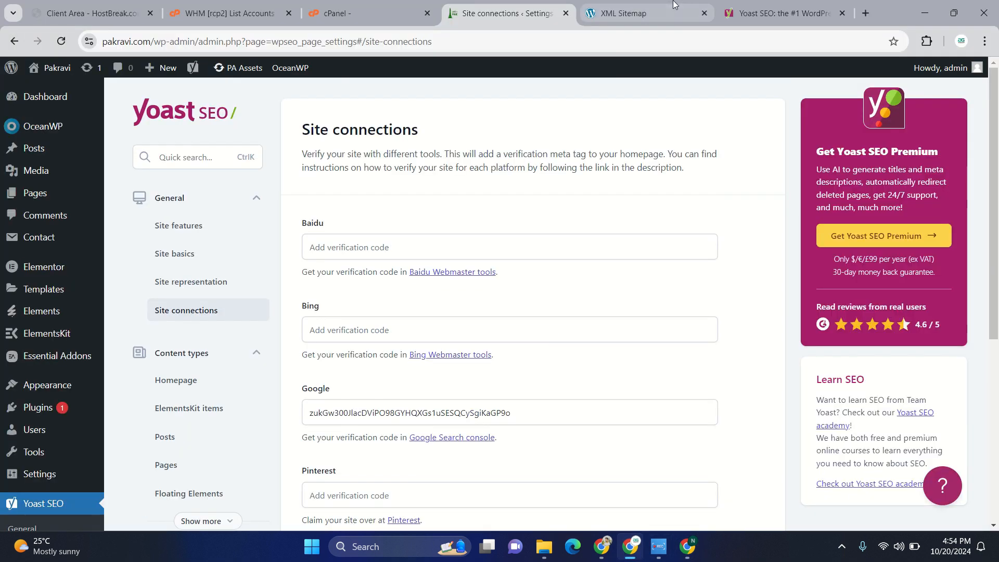
click(624, 13)
click(323, 41)
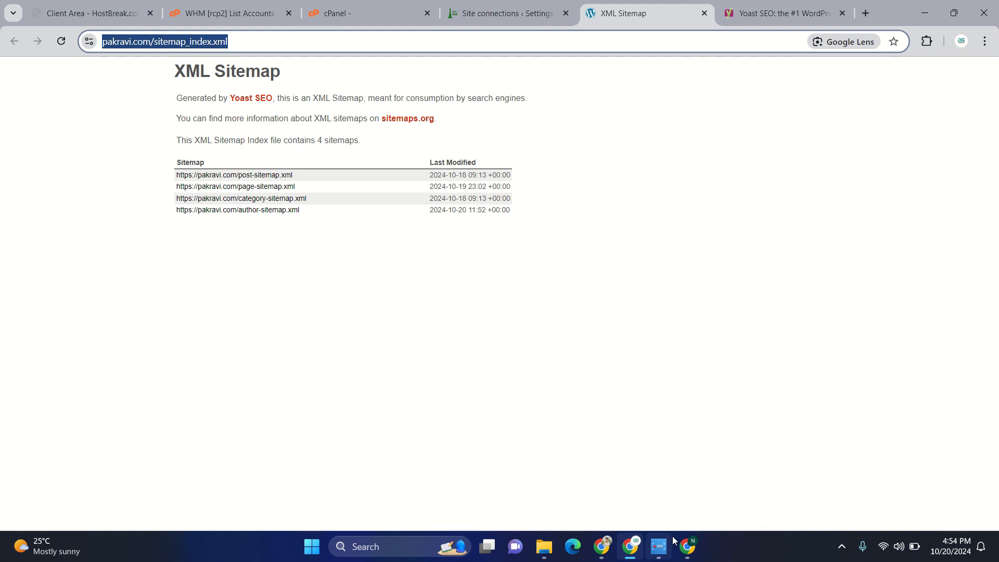
click(687, 546)
key(ctrl+v)
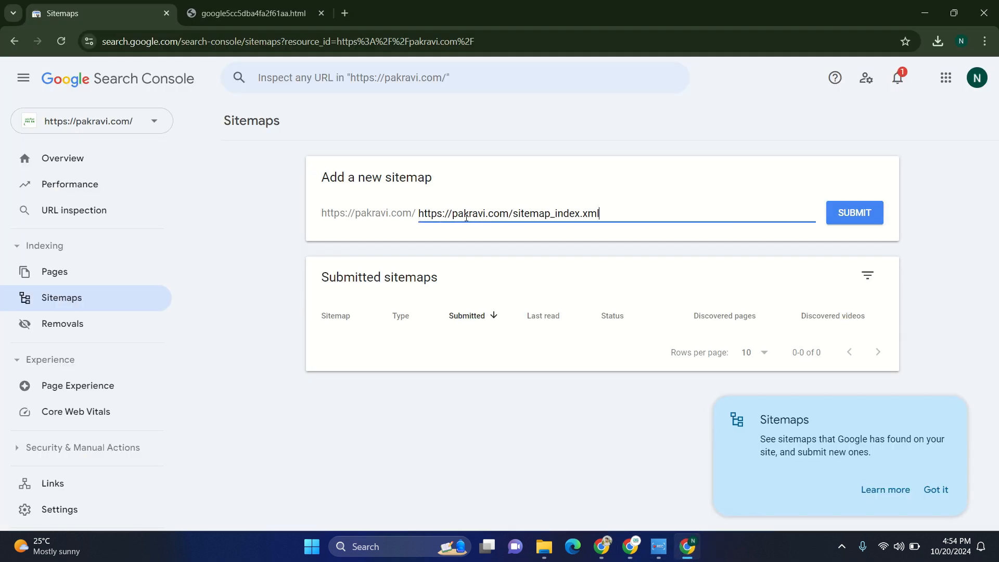
click(869, 214)
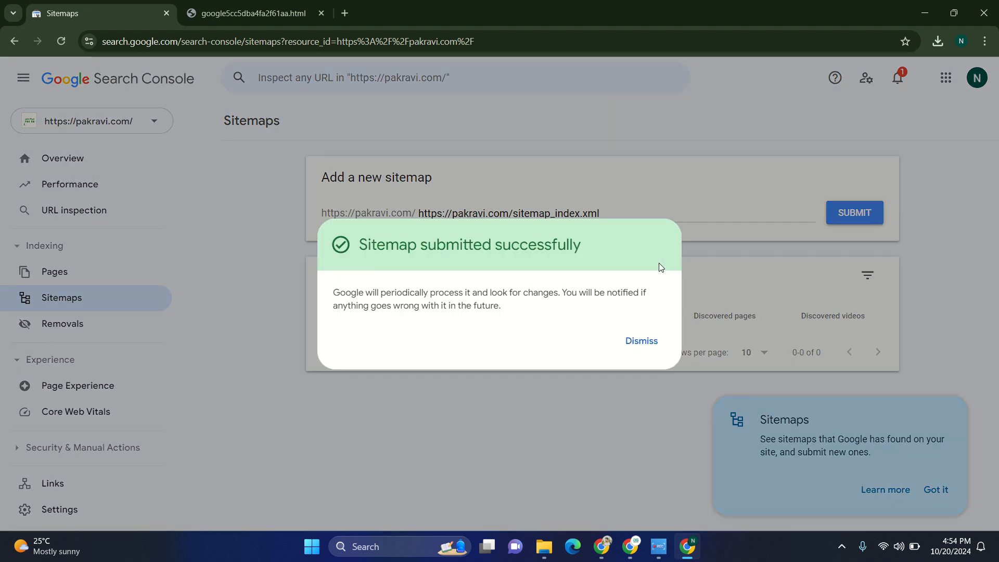
click(641, 341)
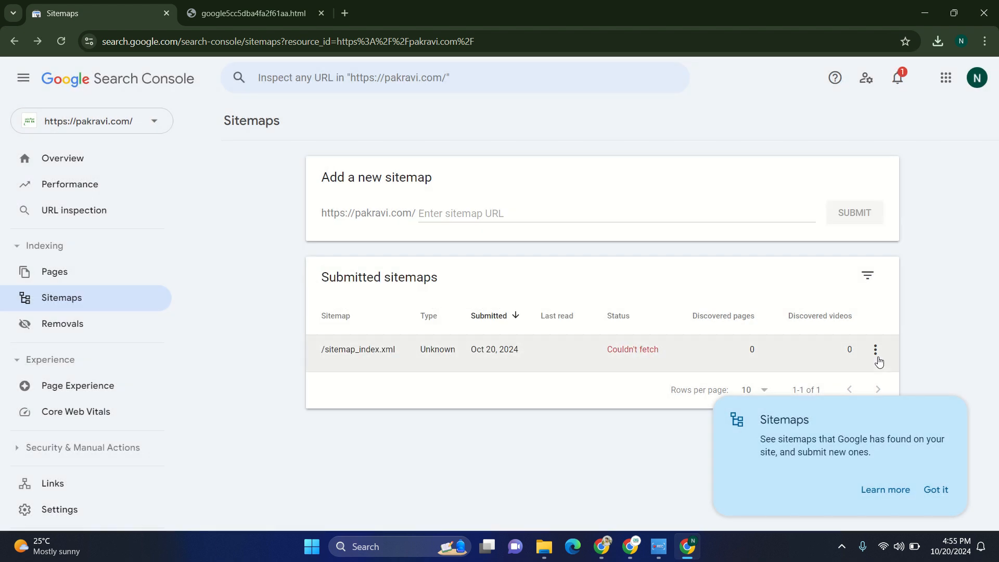
- Open the details of the submitted sitemap_index.xml, return to the Sitemaps list and reload it to check the status
click(877, 354)
click(593, 372)
click(498, 359)
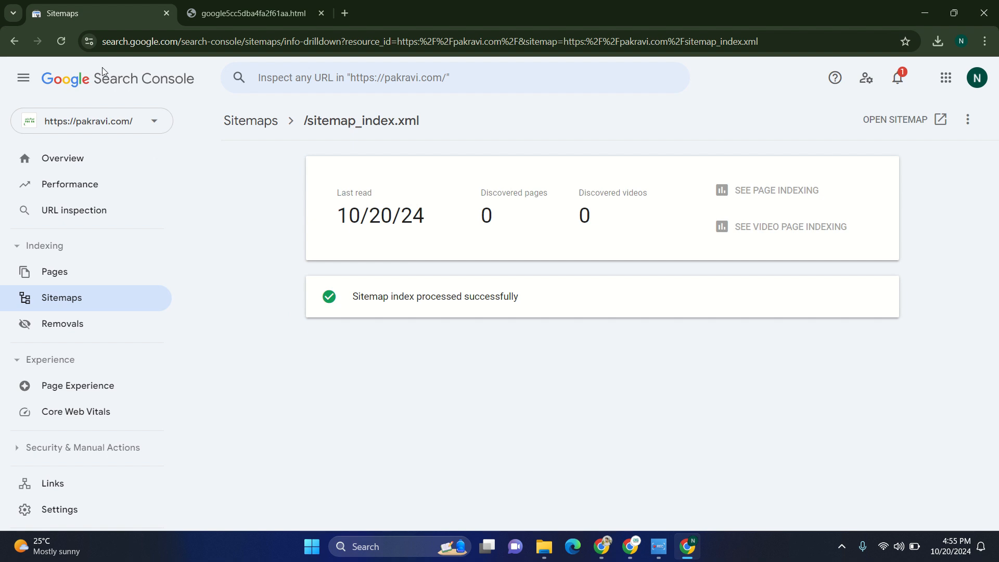
click(79, 308)
click(61, 42)
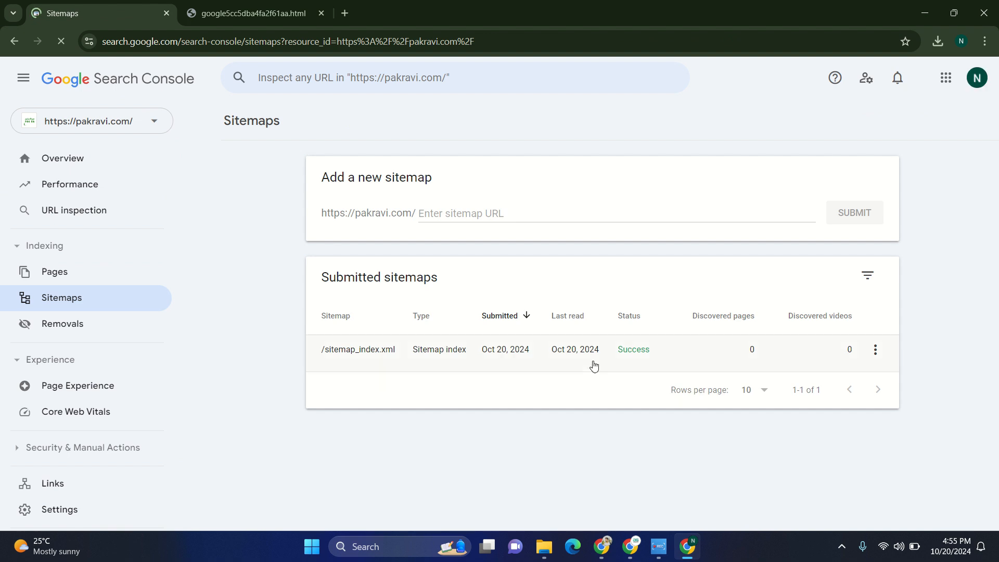
- Open the sitemap index details, review the individual sitemaps read, and view the details of category-sitemap.xml
drag(585, 355, 731, 359)
click(731, 359)
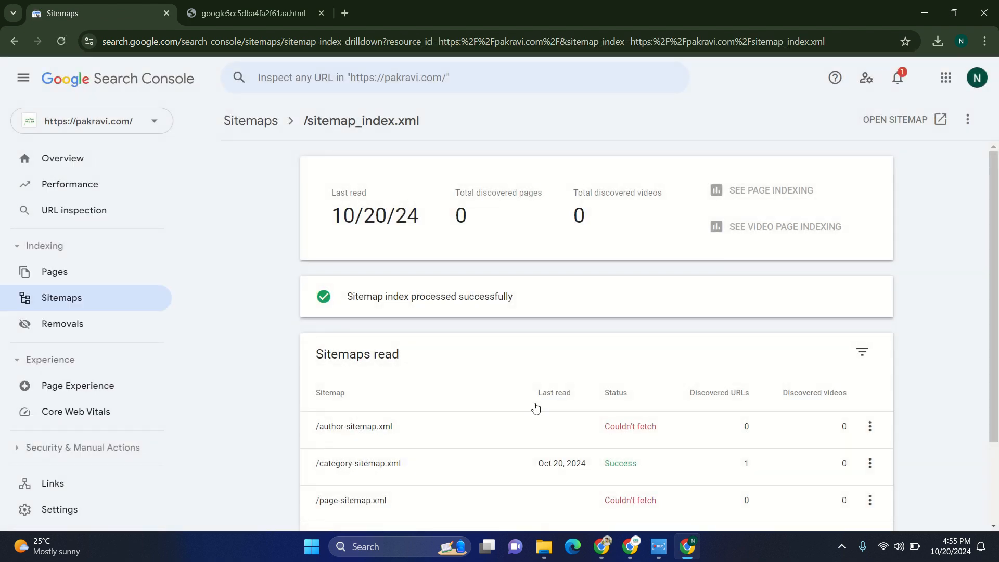
scroll(619, 404, down, 2)
drag(590, 361, 764, 361)
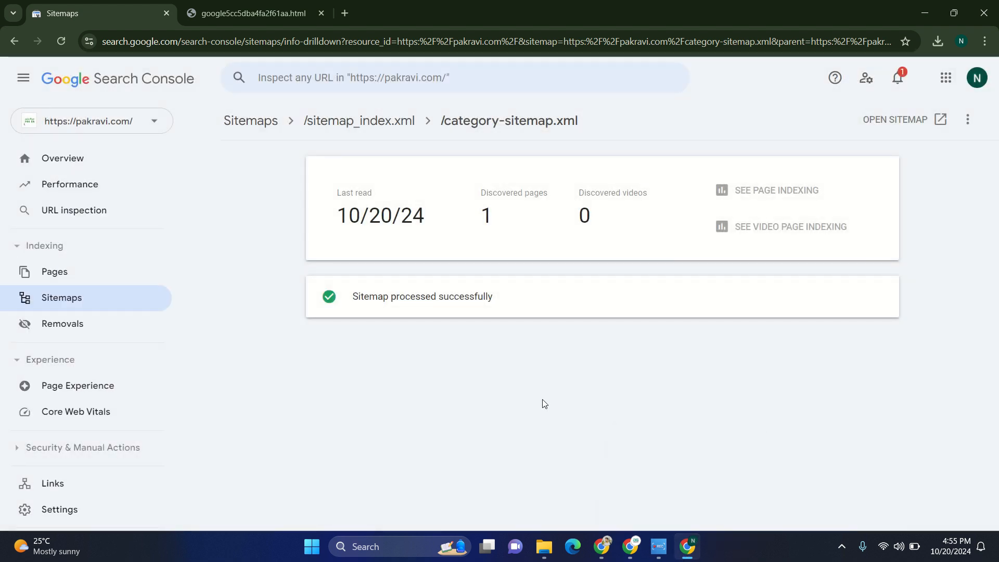
- Switch back to Yoast SEO's Site connections settings in the WordPress window and review the verification code fields
click(638, 547)
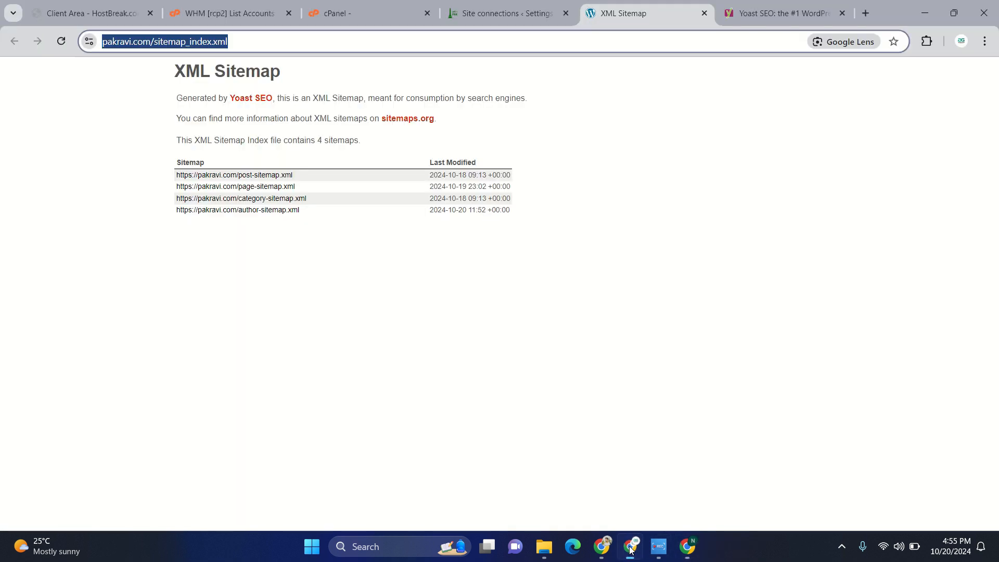
click(493, 13)
scroll(447, 392, down, 1)
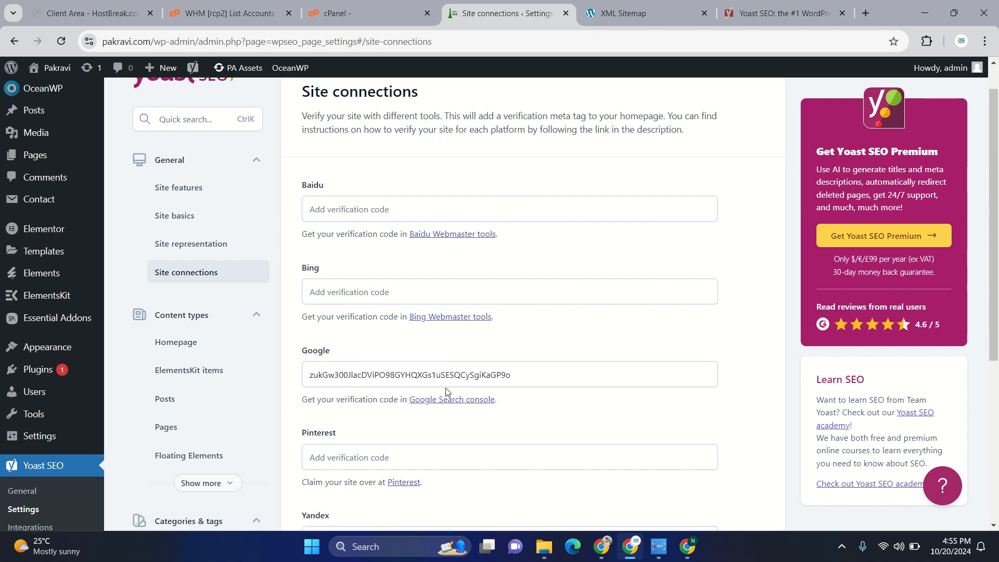
scroll(446, 391, up, 1)
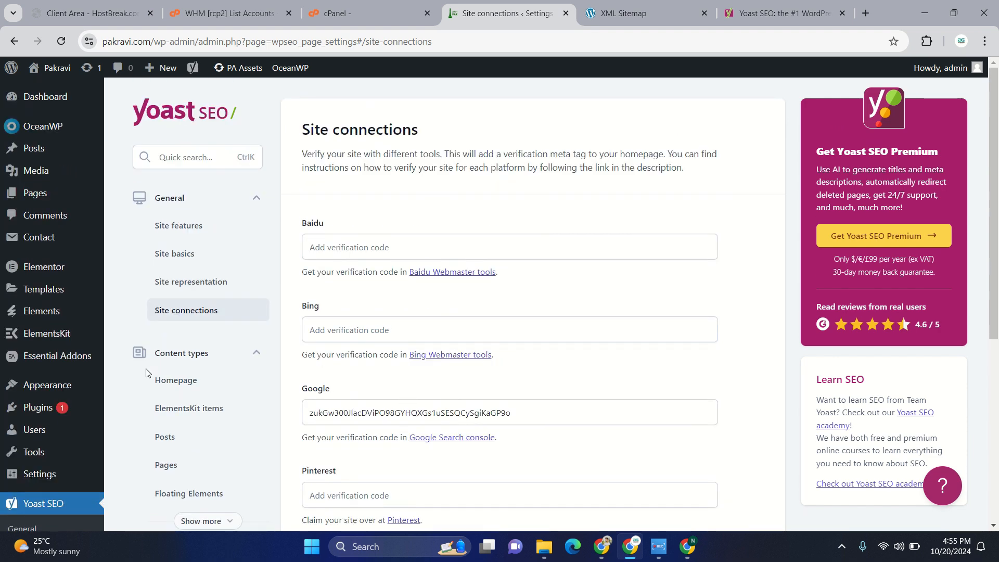
- Open the Homepage settings under Content types and review where the homepage and blog page titles and descriptions are edited
scroll(146, 371, down, 1)
click(177, 310)
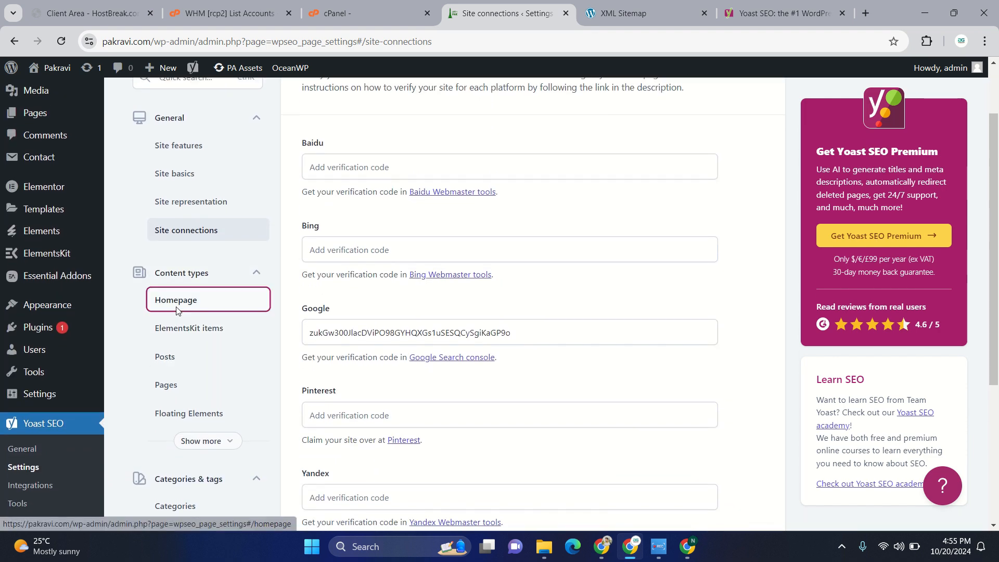
scroll(613, 358, down, 3)
scroll(613, 358, up, 1)
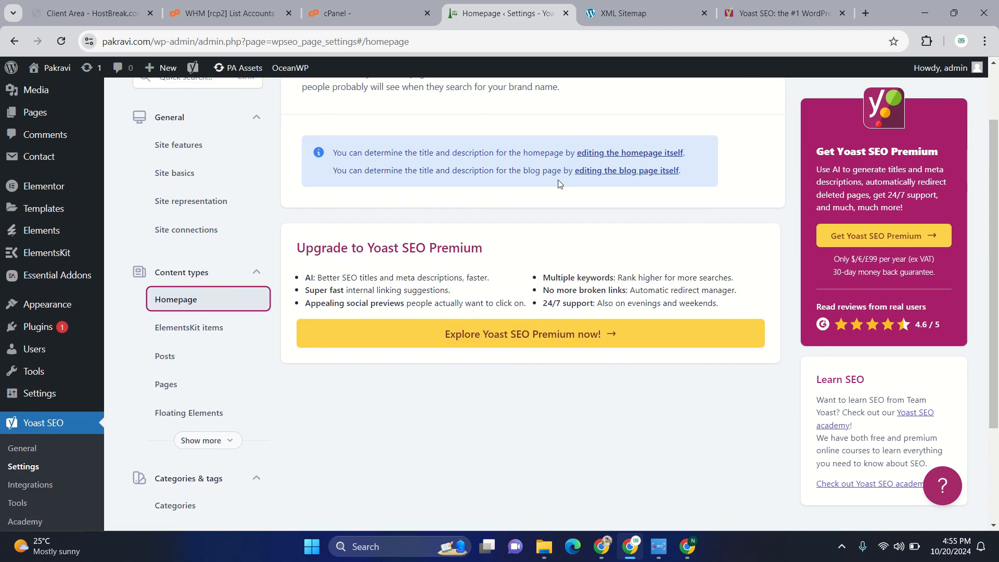
scroll(283, 328, down, 2)
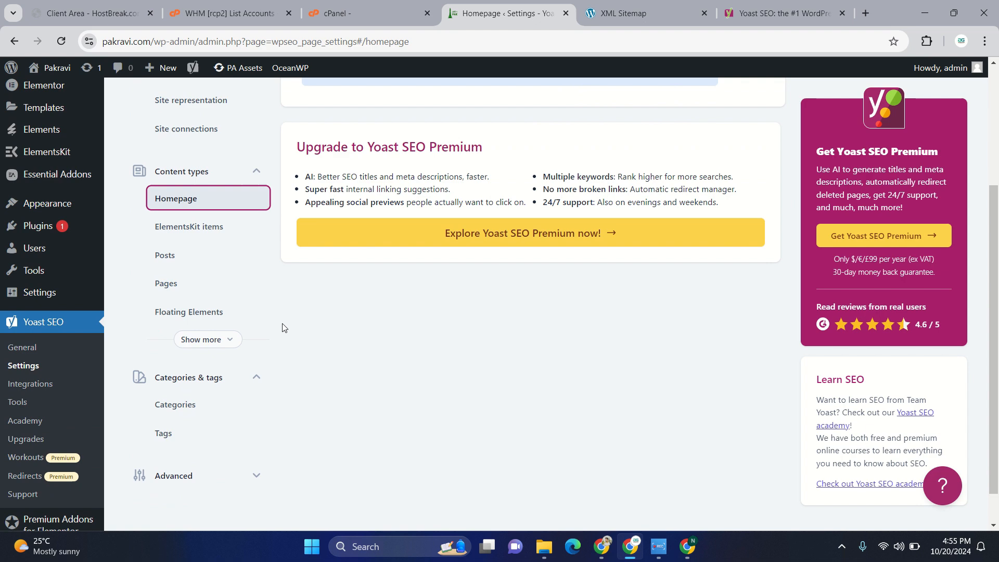
- Open the Pages settings under Content types and review the search appearance, social media appearance and schema options
click(183, 283)
scroll(446, 350, down, 3)
scroll(447, 350, down, 1)
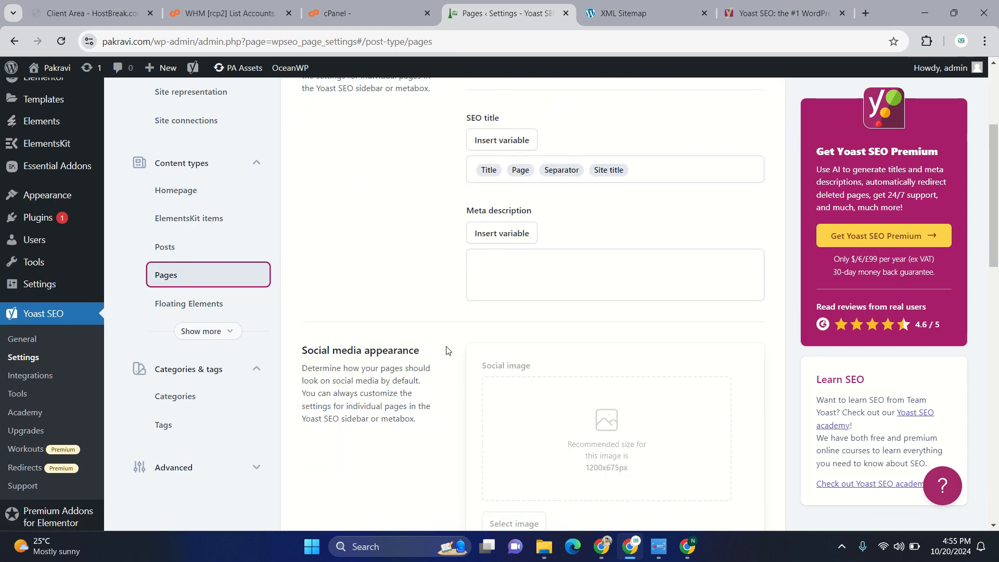
scroll(483, 359, down, 4)
scroll(479, 365, down, 3)
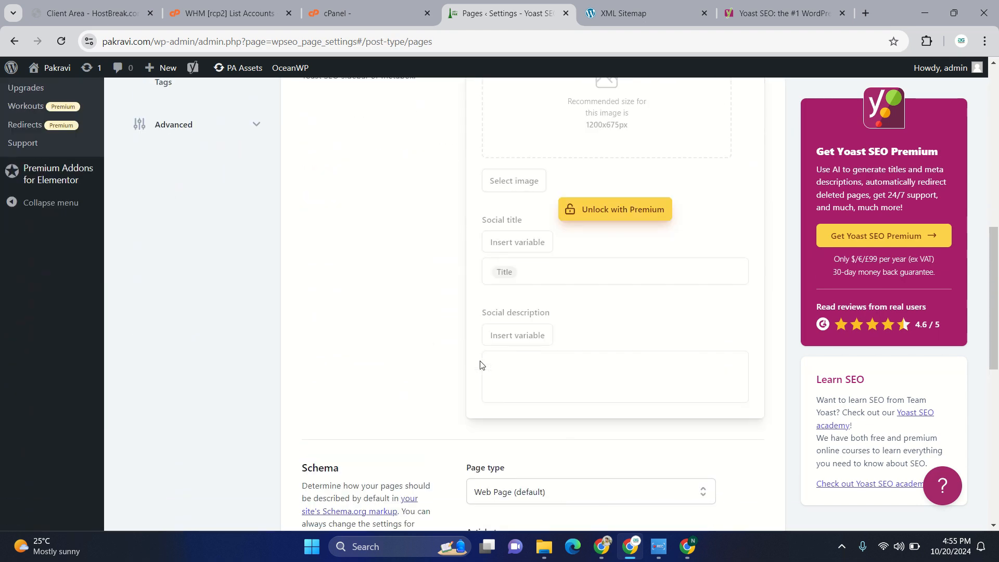
scroll(479, 364, up, 10)
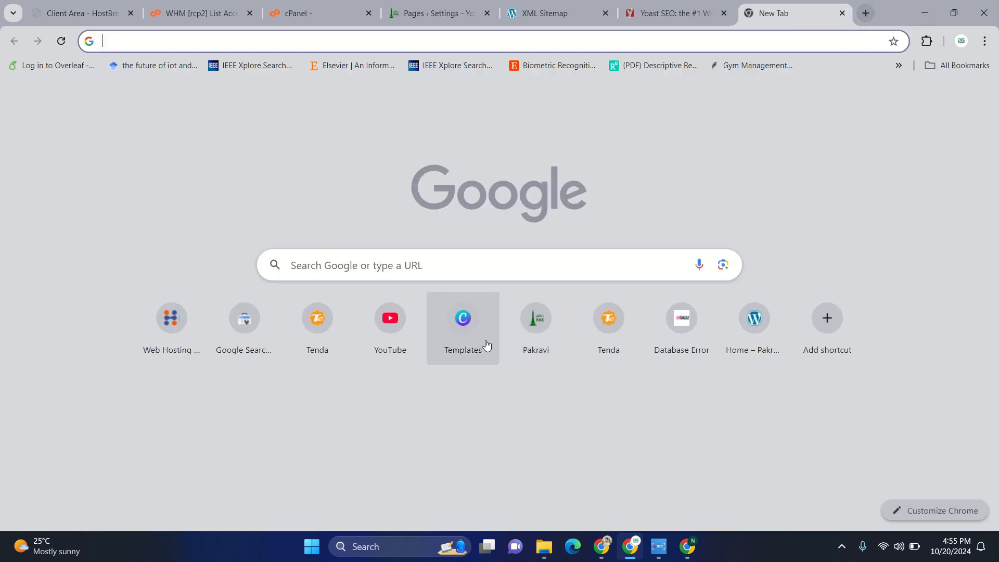
- Search Google for "pakravi" in a new browser tab and highlight the title of the pakravi.com homepage result
click(866, 13)
click(471, 269)
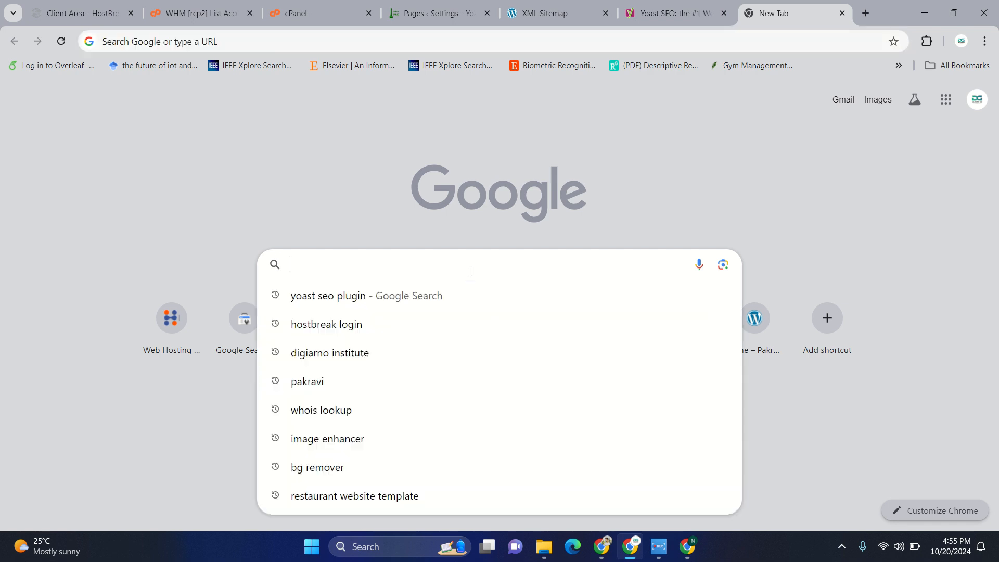
text(pak)
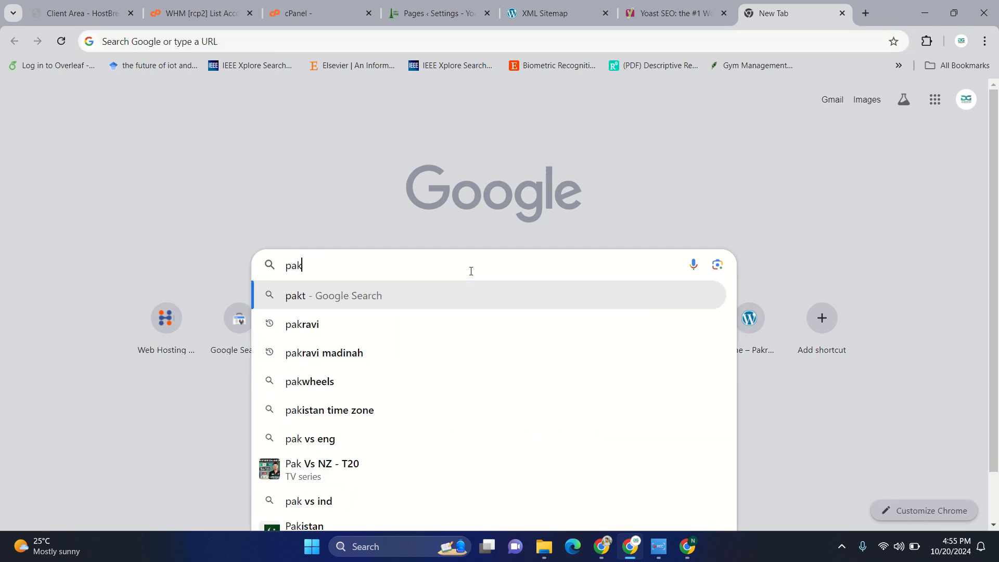
text(ravi)
key(Return)
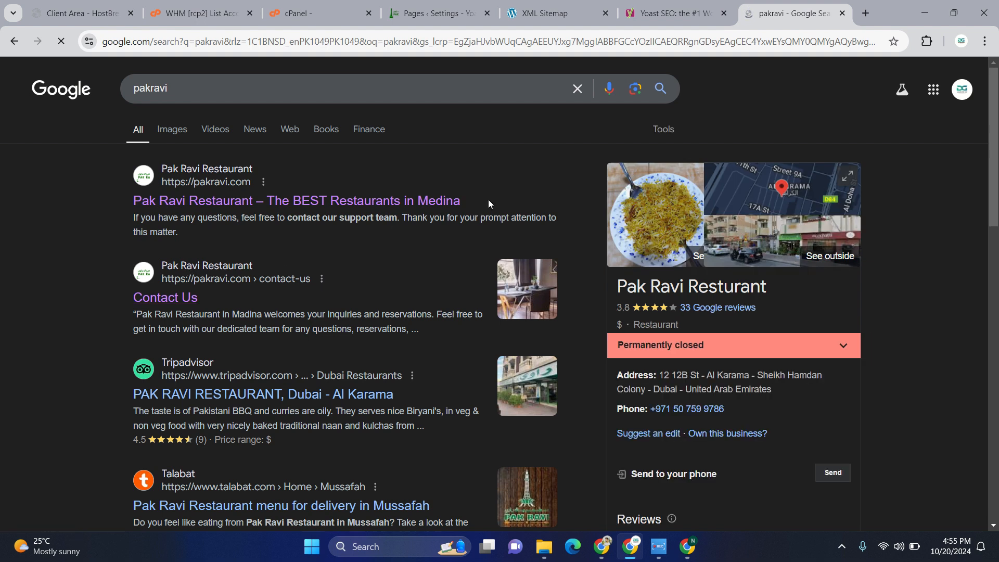
drag(488, 199, 105, 200)
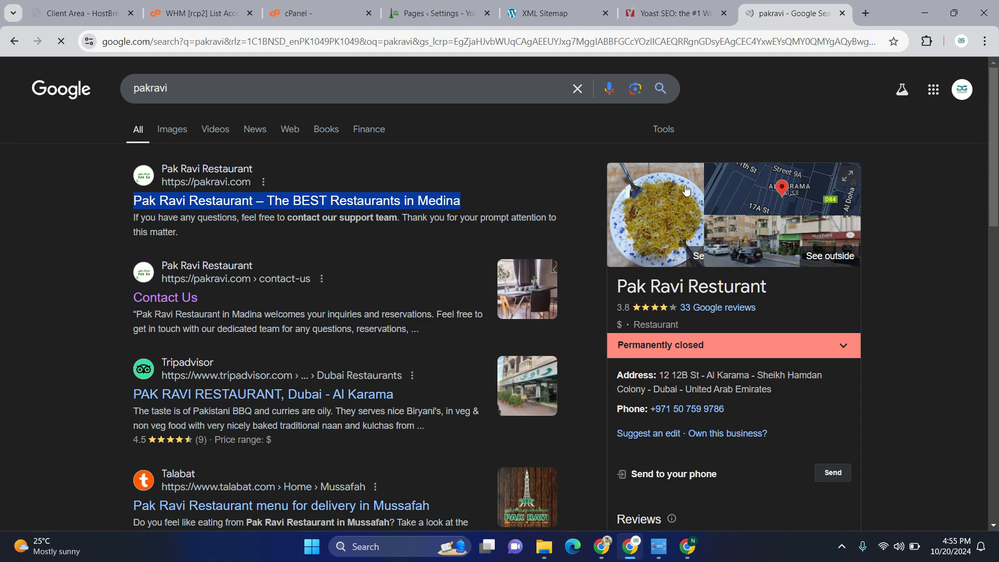
- Return to the WordPress admin, list all pages and open the Home page for editing
click(552, 13)
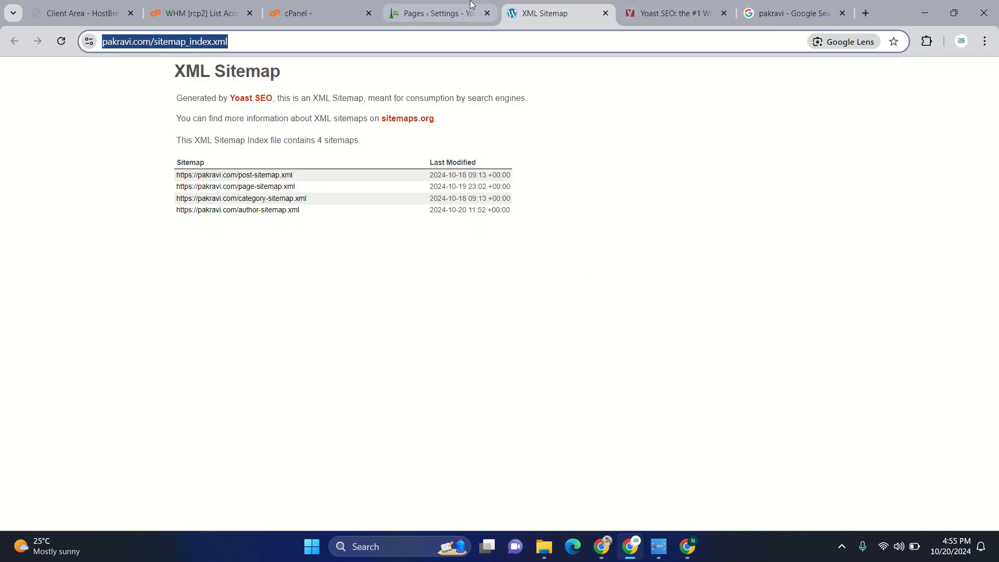
click(437, 13)
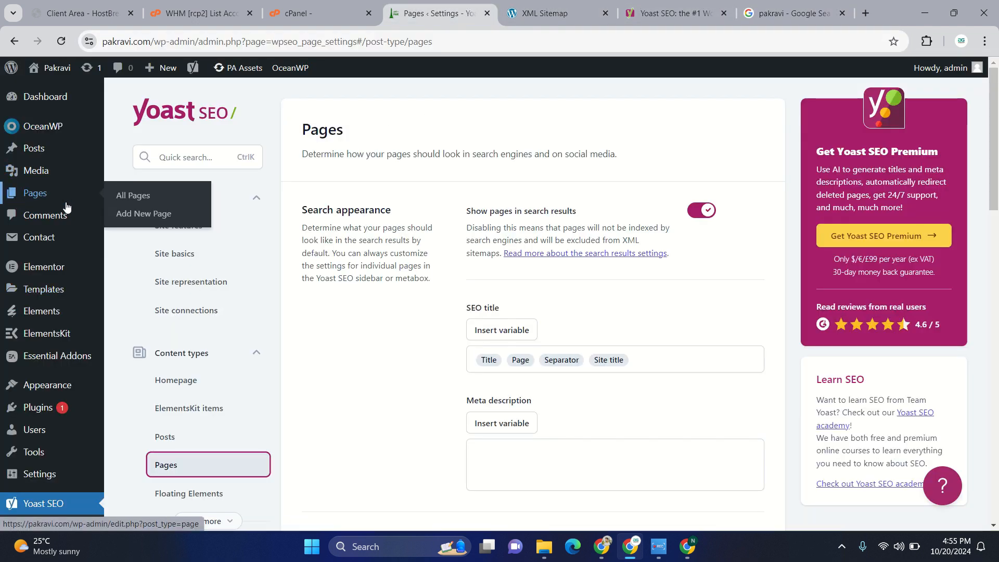
click(136, 201)
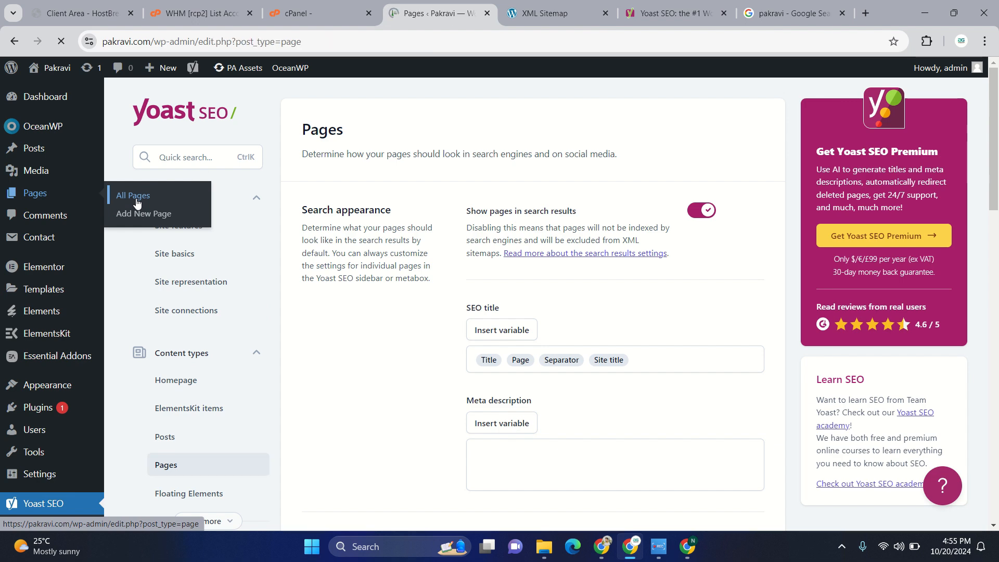
scroll(179, 377, down, 2)
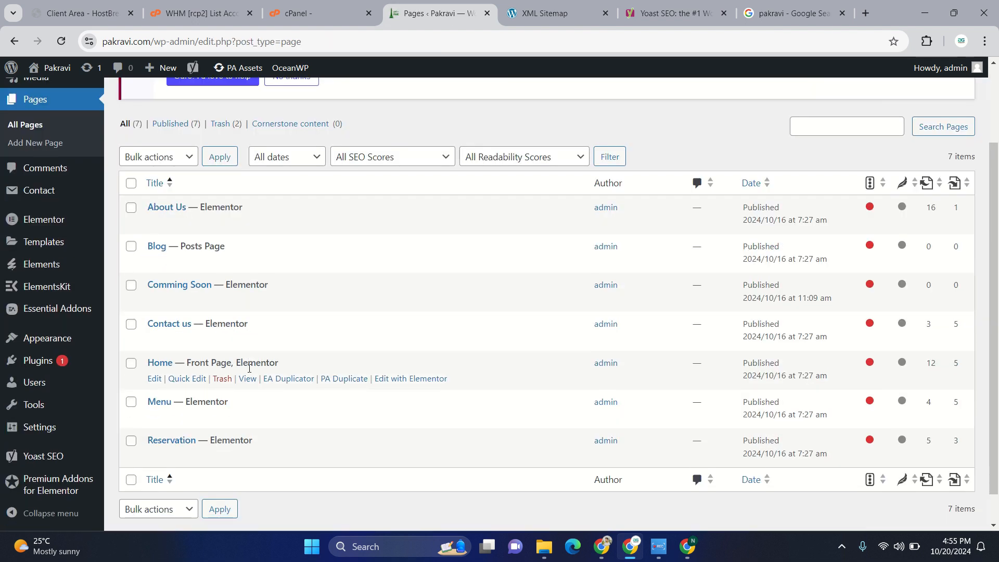
click(156, 372)
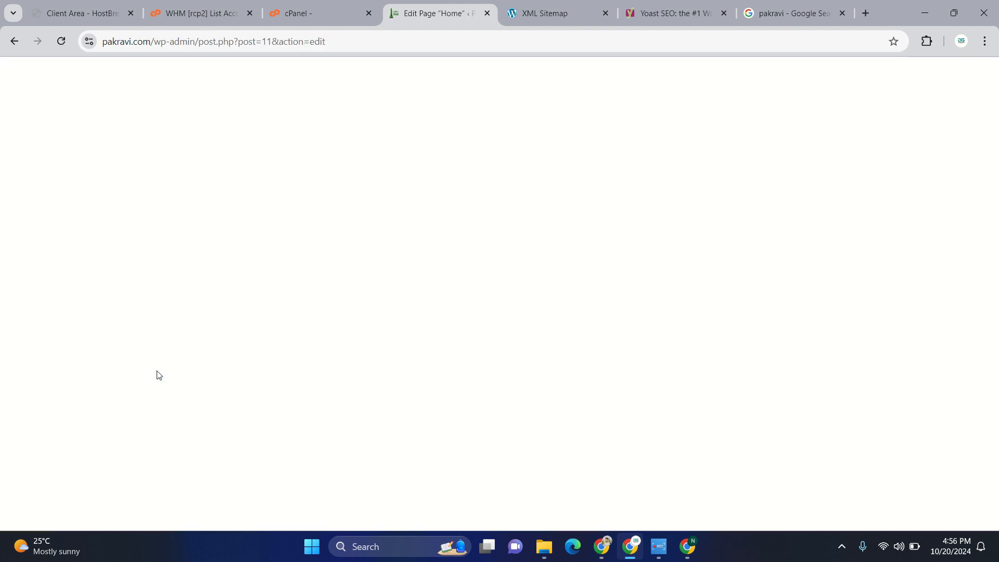
- Replace the variables in the Home page's Yoast SEO title with "Pakravi Resturant In Madinah"
scroll(407, 446, down, 8)
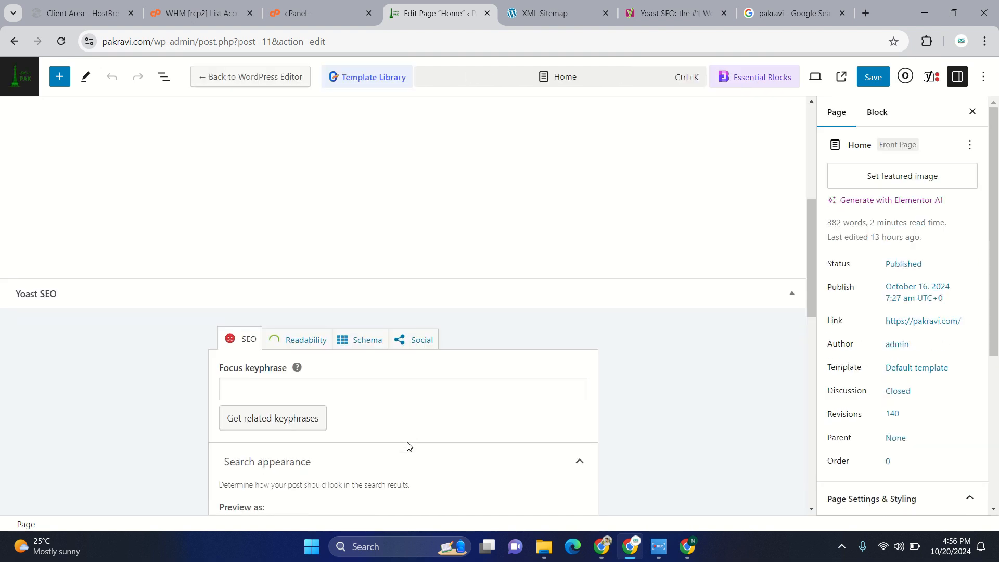
scroll(407, 446, down, 3)
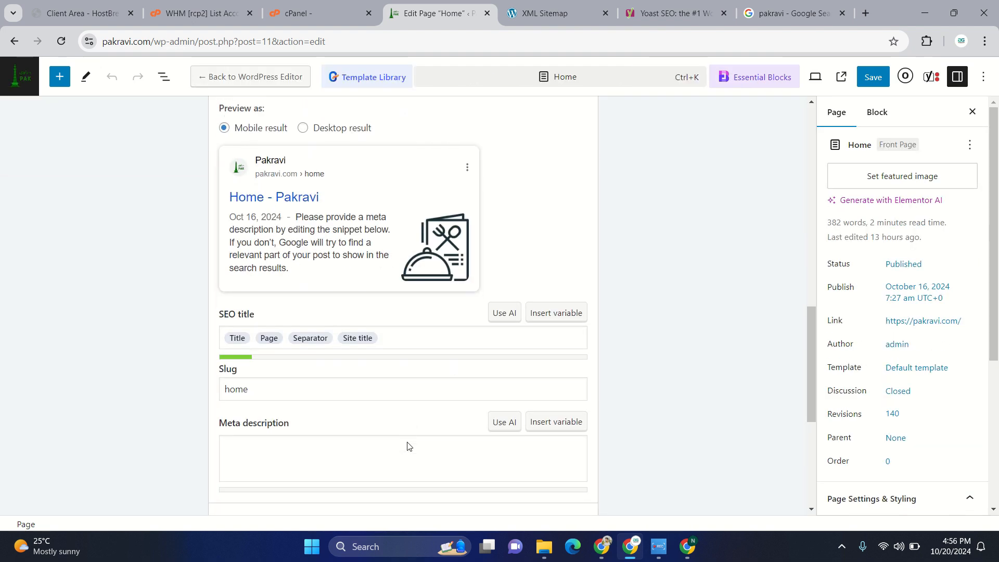
scroll(408, 446, up, 9)
scroll(407, 446, down, 2)
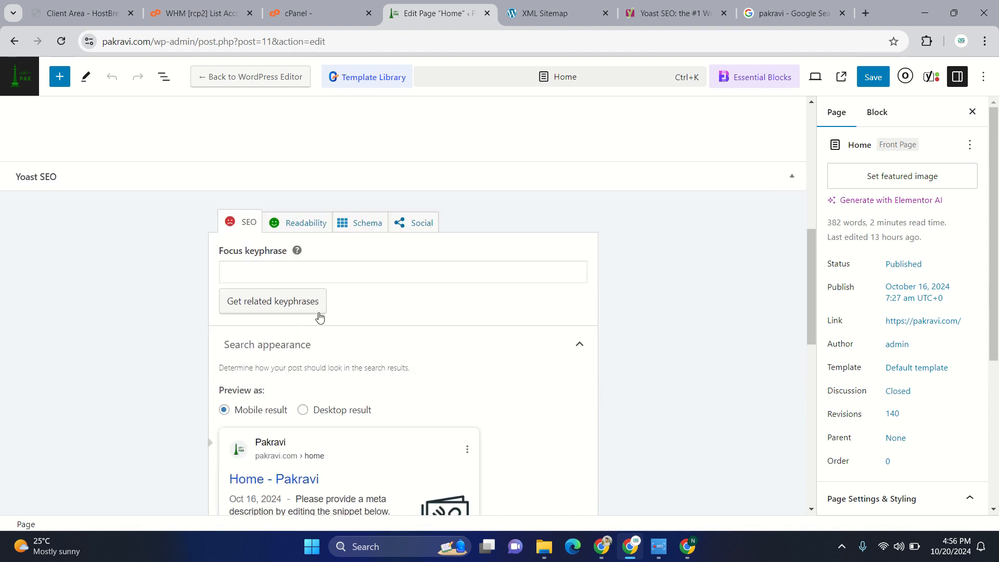
scroll(375, 370, down, 3)
scroll(375, 370, up, 4)
scroll(375, 370, down, 5)
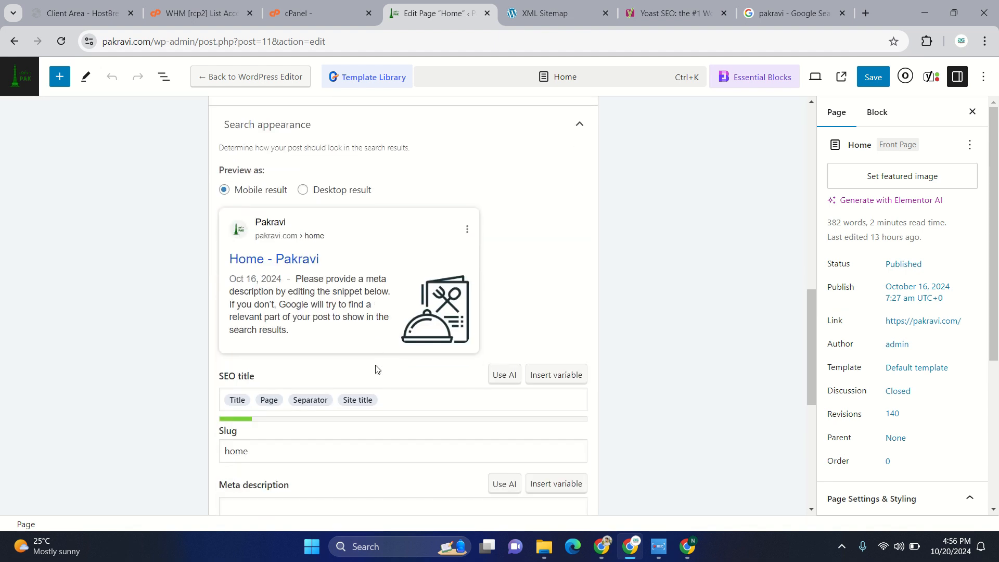
drag(400, 402, 174, 401)
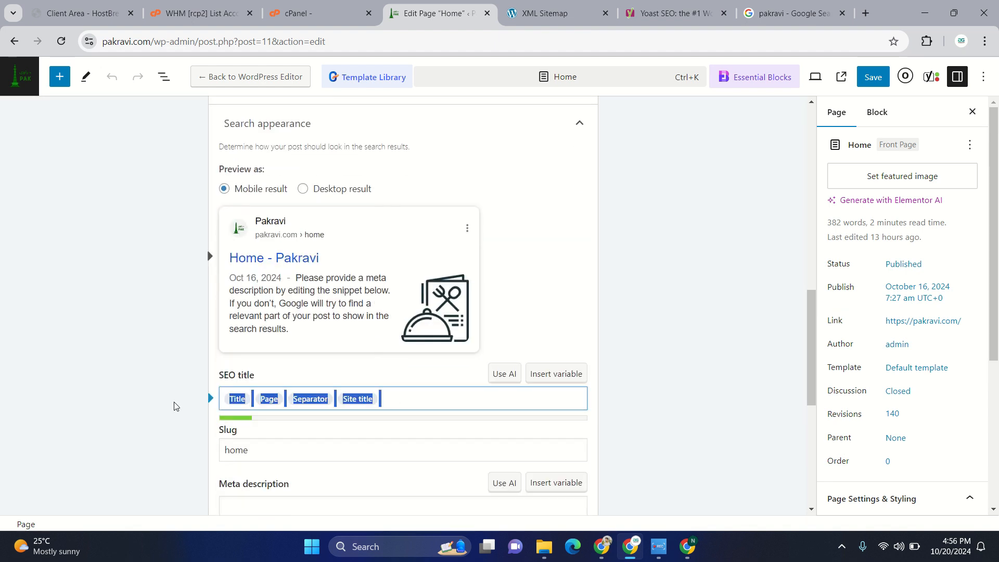
key(BackSpace)
text(Psa)
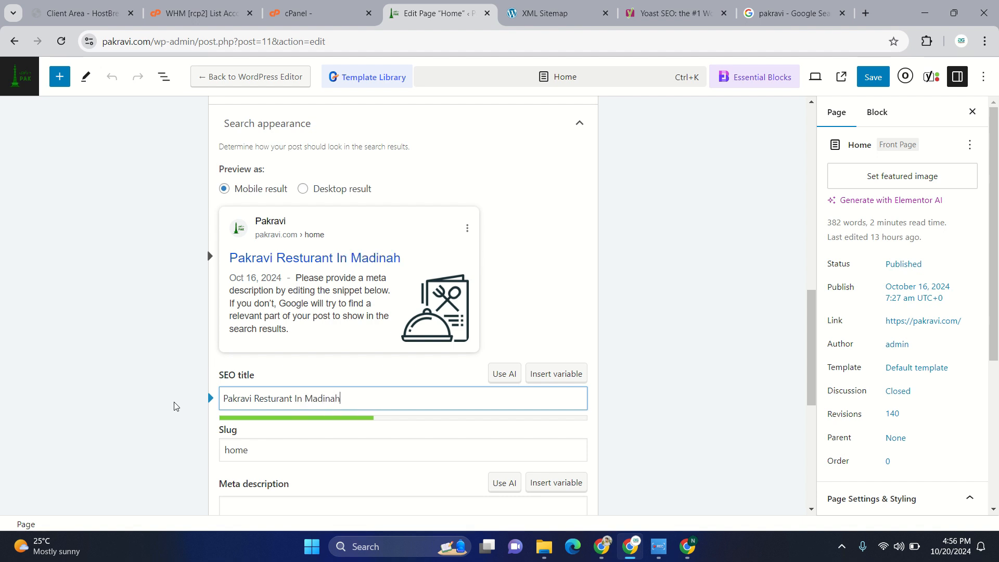
- Look up "madinah" in the search suggestions of a new browser tab and return to the Home page editor
click(868, 16)
text(madinah)
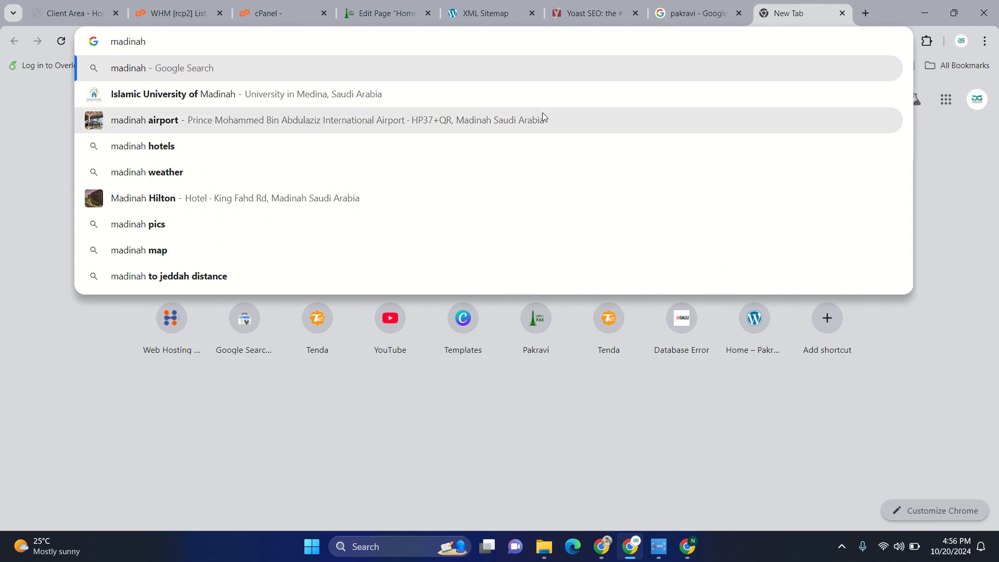
click(488, 4)
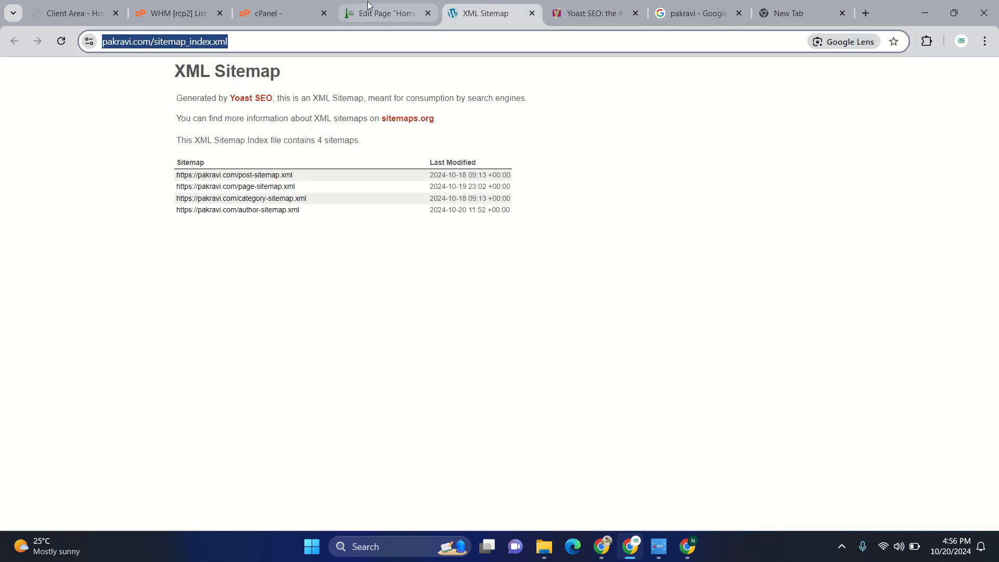
click(380, 12)
- Insert the word "Best" into the SEO title so it reads "Pakravi Best Resturant In Madinah"
scroll(333, 417, down, 2)
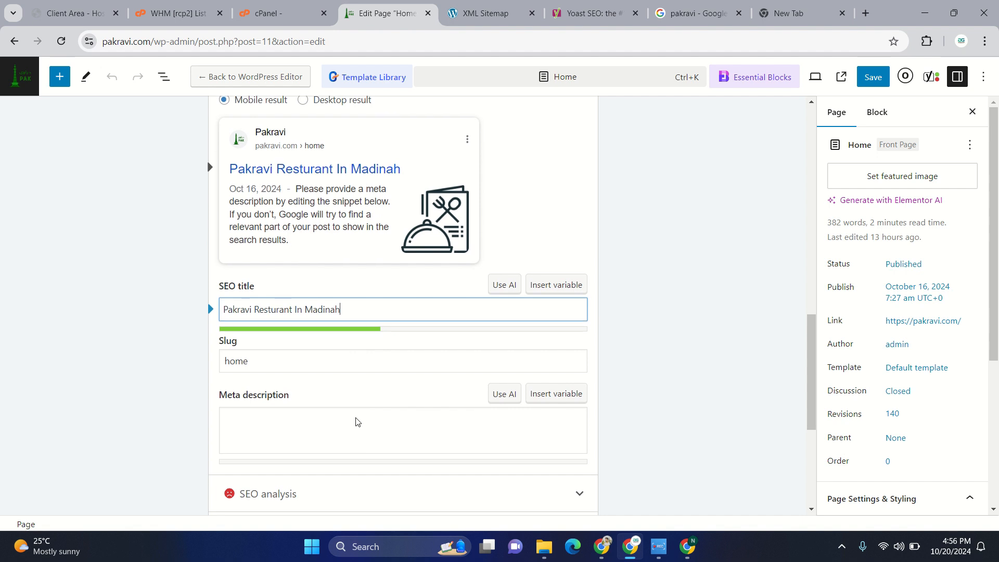
scroll(333, 416, down, 2)
scroll(358, 421, up, 3)
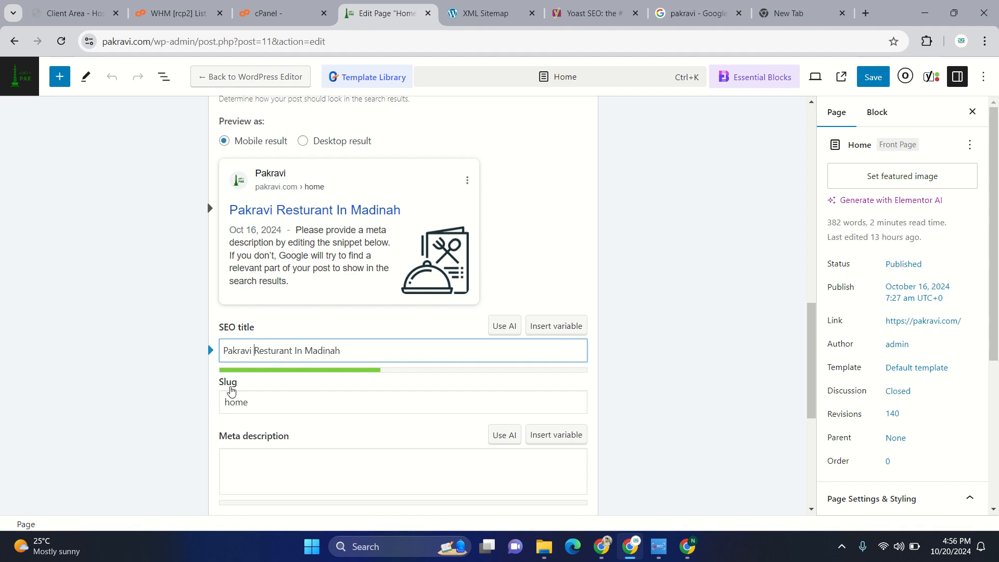
text(best)
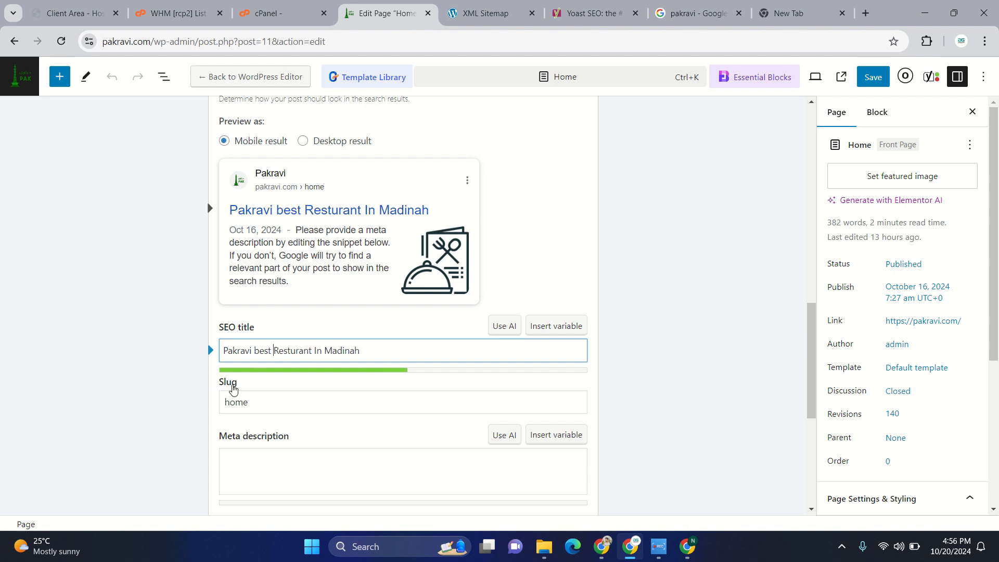
key(BackSpace)
key(BackSpace)
key(BackSpace)
key(BackSpace)
text(C)
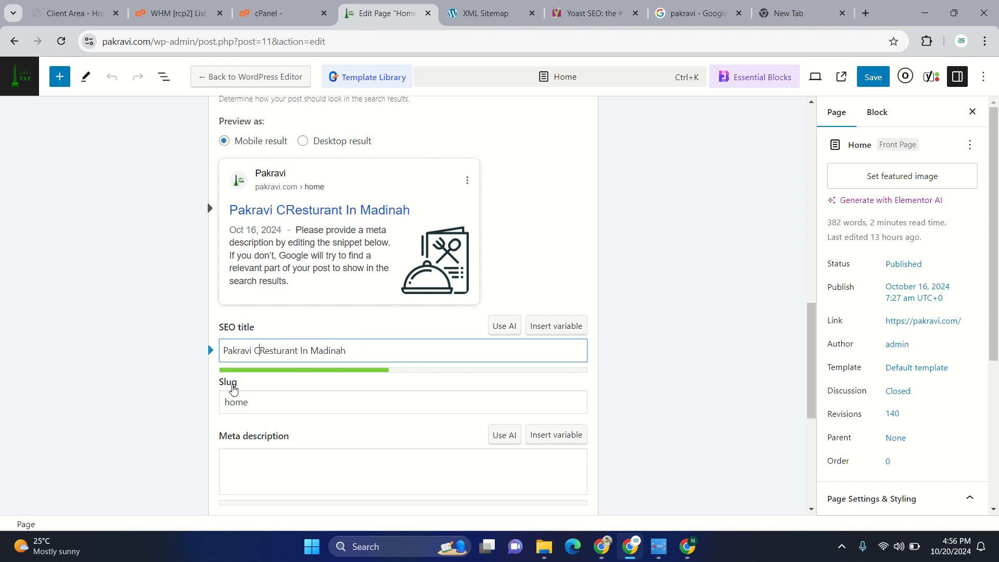
key(BackSpace)
text(Best)
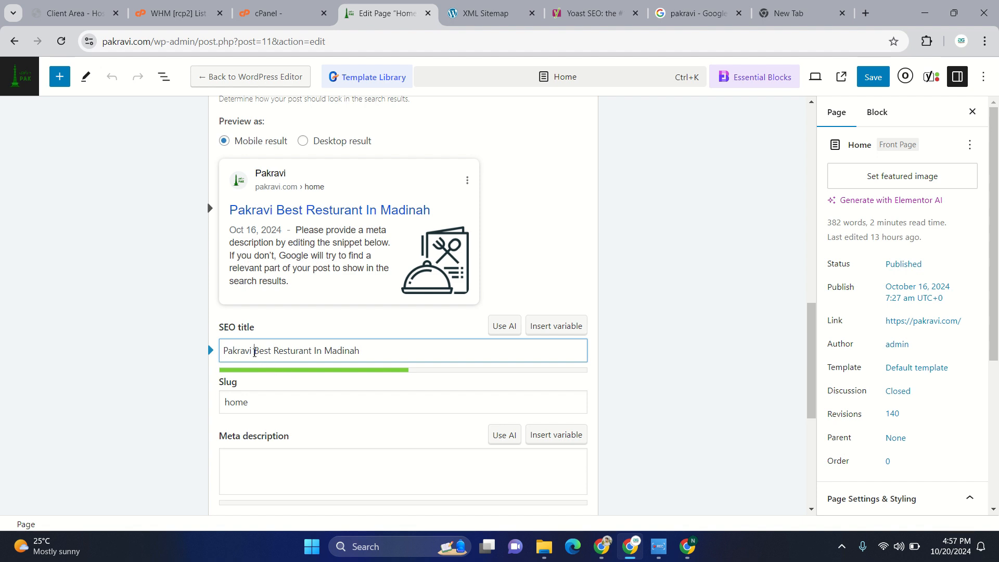
- Enclose the slogan in parentheses so the SEO title reads "Pakravi (Best Resturant In Madinah)"
text(-)
key(BackSpace)
text(()
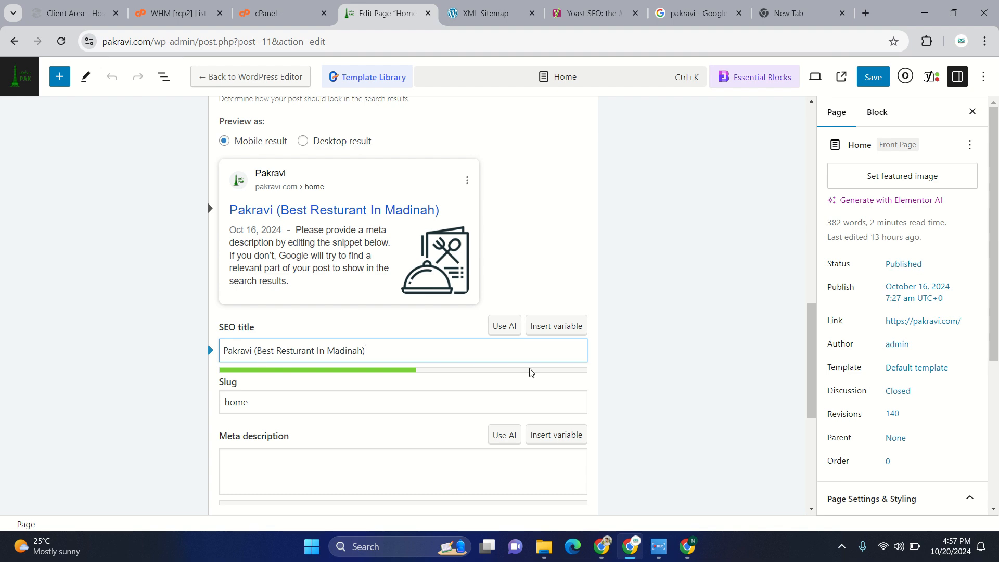
- Set the Home page's focus keyphrase to "Best Resturent in Madinah"
scroll(530, 372, up, 2)
scroll(530, 371, down, 1)
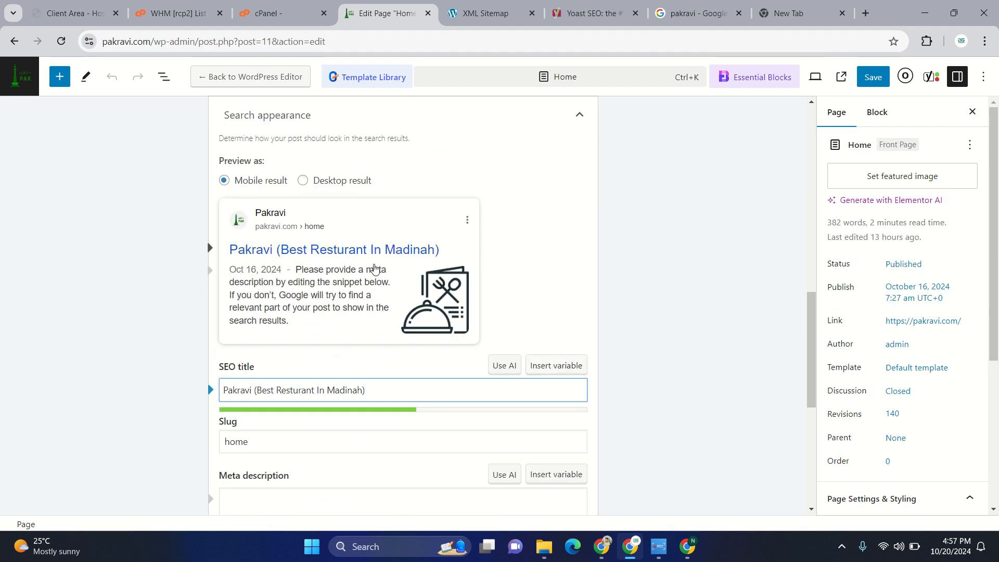
scroll(375, 268, up, 3)
click(289, 216)
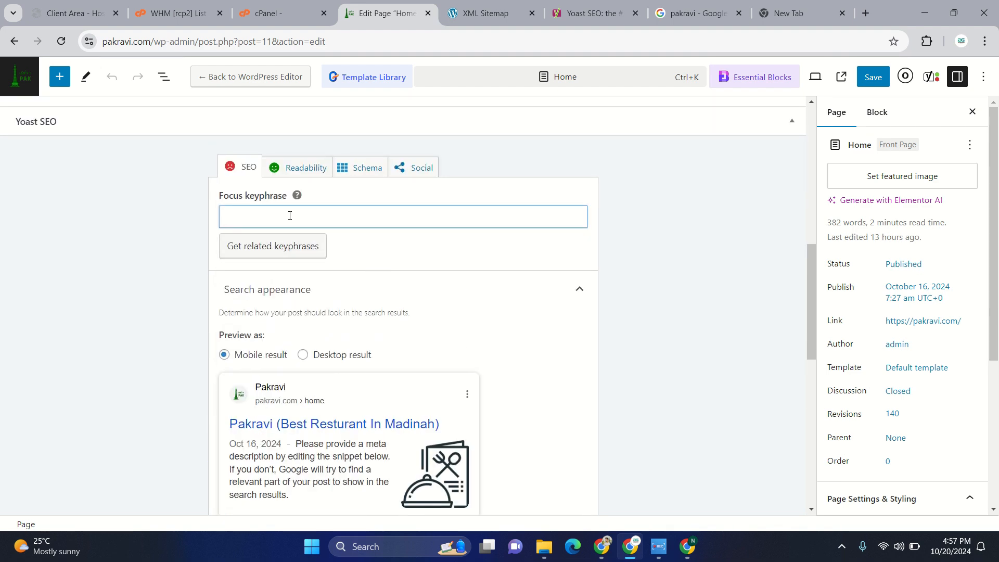
text(Best Resturent in Madinah)
click(372, 252)
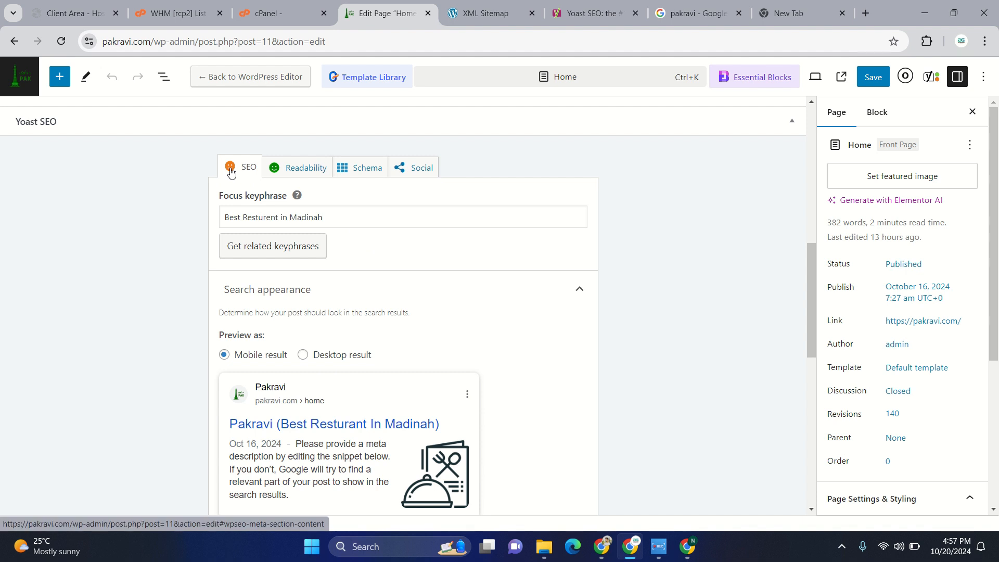
- Add "Pakravi" to the beginning of the focus keyphrase so it reads "Pakravi Best Resturent in Madinah"
scroll(433, 330, down, 1)
scroll(433, 331, up, 2)
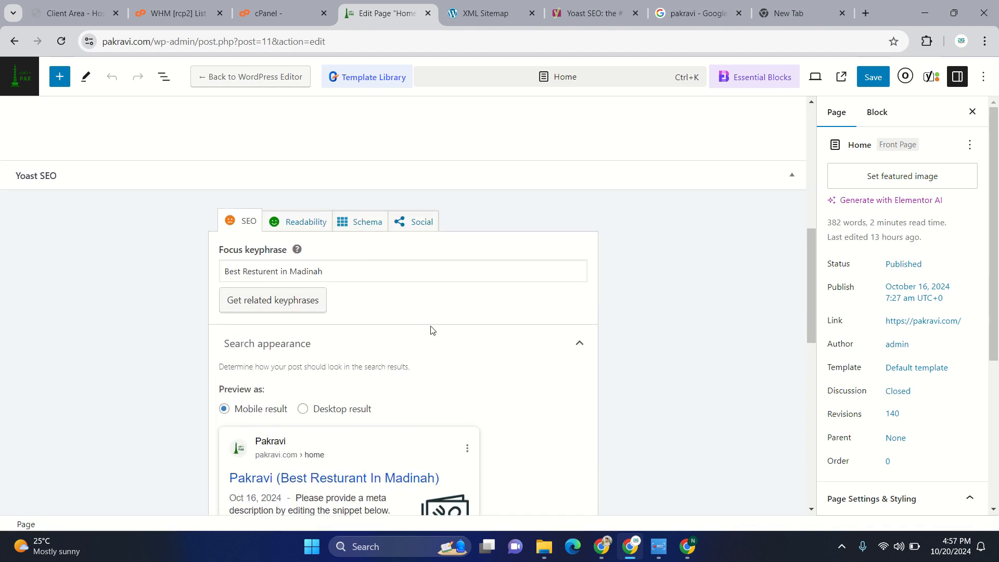
click(225, 281)
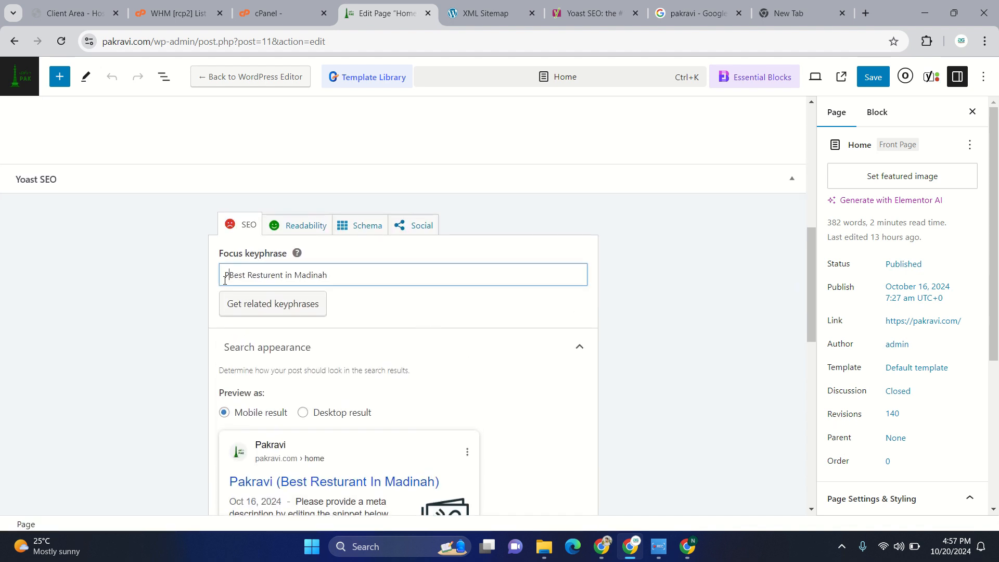
text(Pakravi)
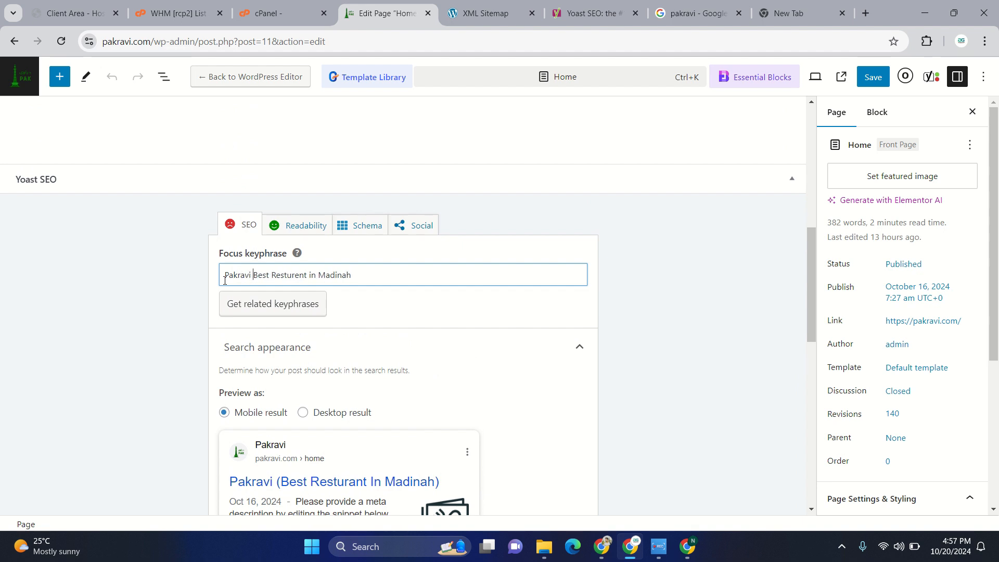
click(425, 316)
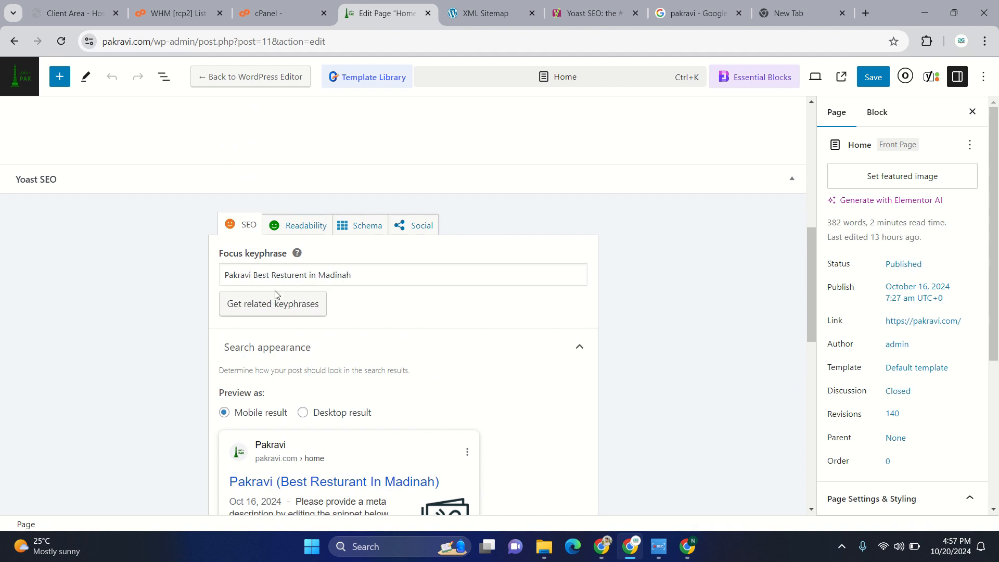
- Open the live pakravi.com home page from the Google results and select the About Us text through "ensuring a true taste of Pakistan." for copying
scroll(371, 322, down, 5)
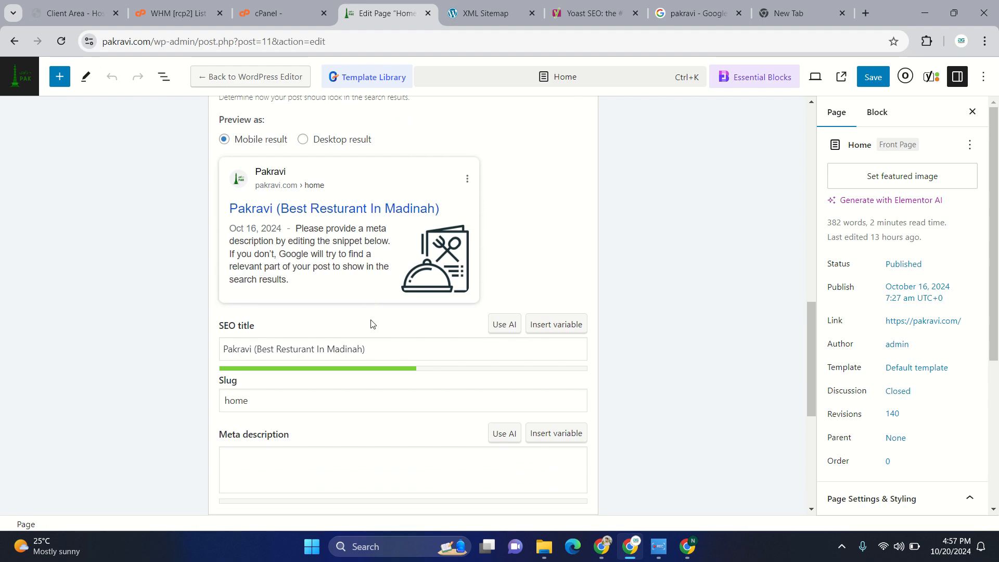
scroll(371, 323, down, 3)
click(387, 319)
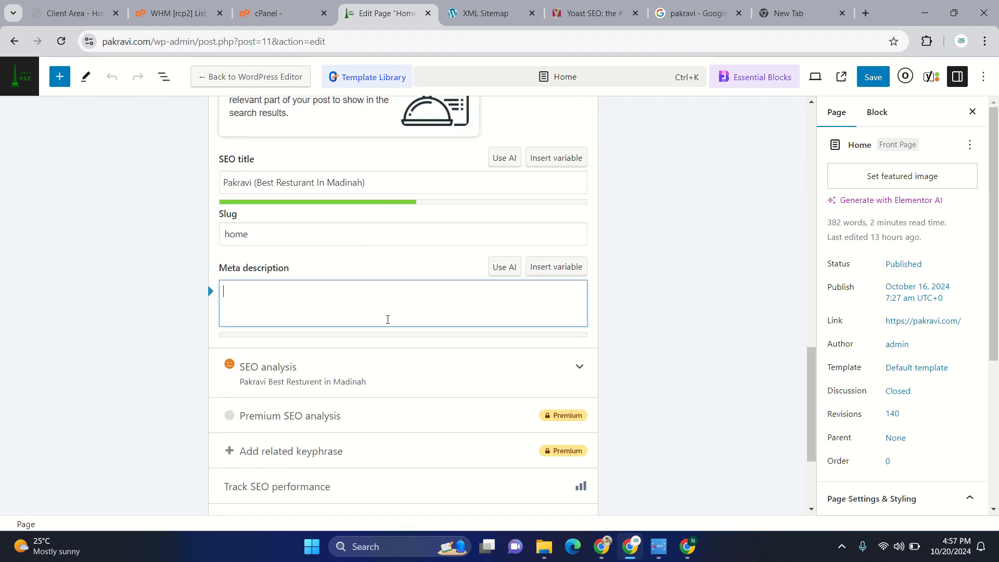
click(692, 13)
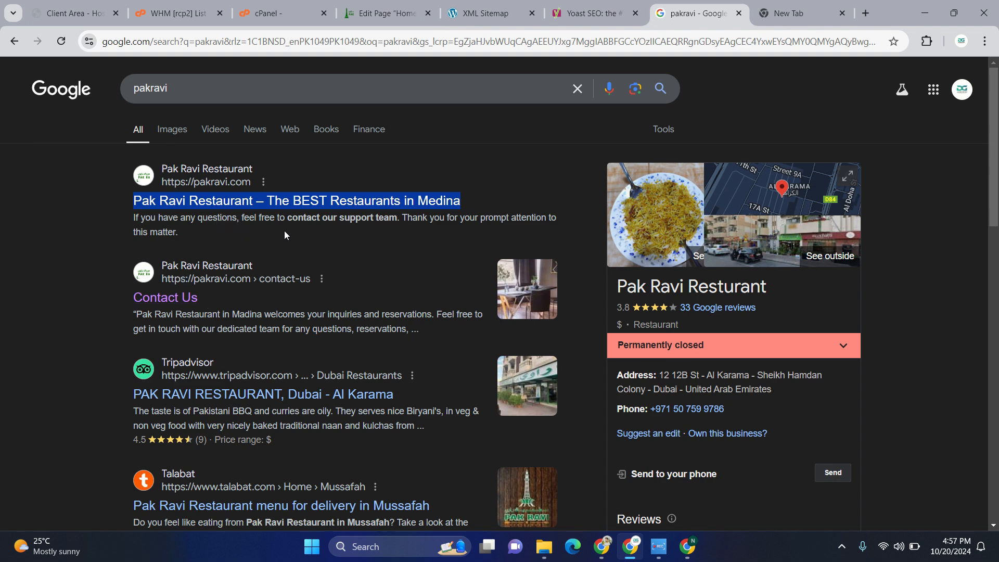
click(382, 13)
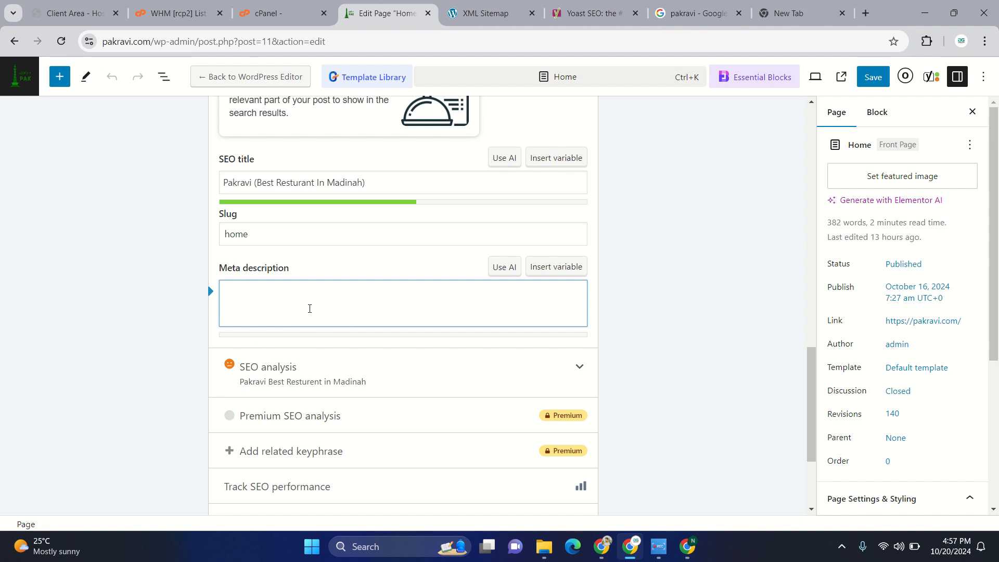
click(692, 13)
triple_click(221, 203)
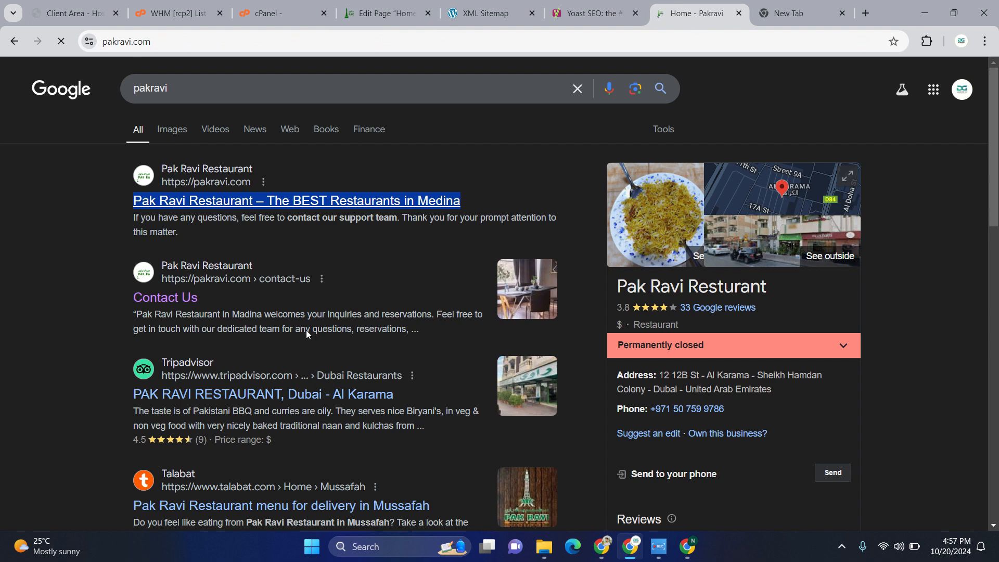
scroll(306, 329, down, 3)
scroll(306, 330, down, 6)
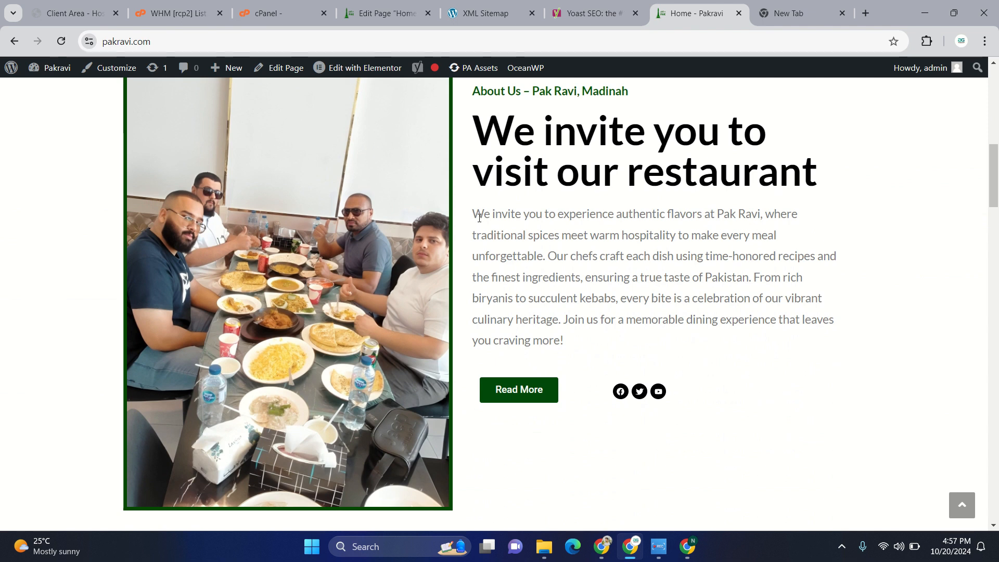
drag(480, 216, 754, 273)
key(ctrl+c)
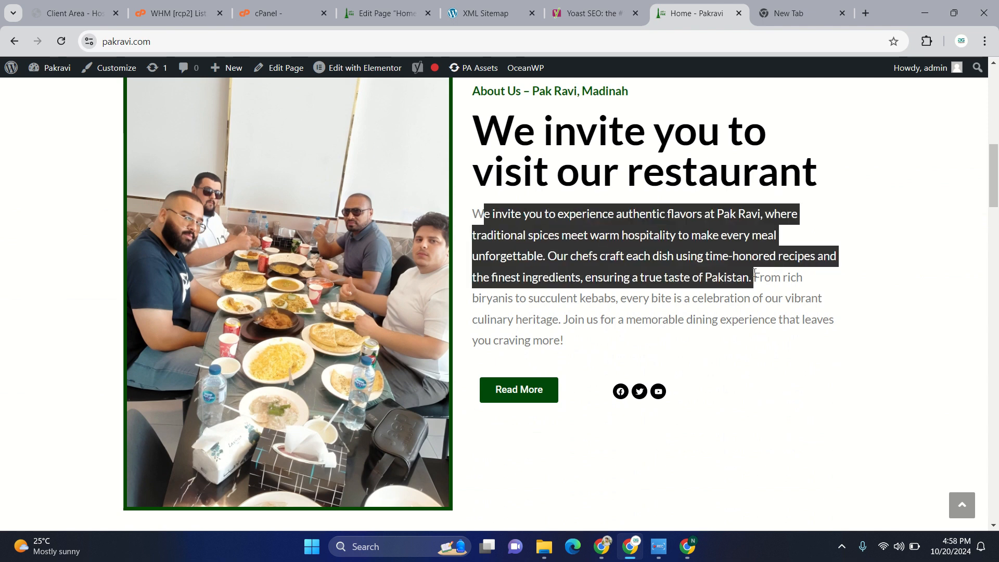
- Paste the copied About Us text into the Home page's meta description
click(481, 11)
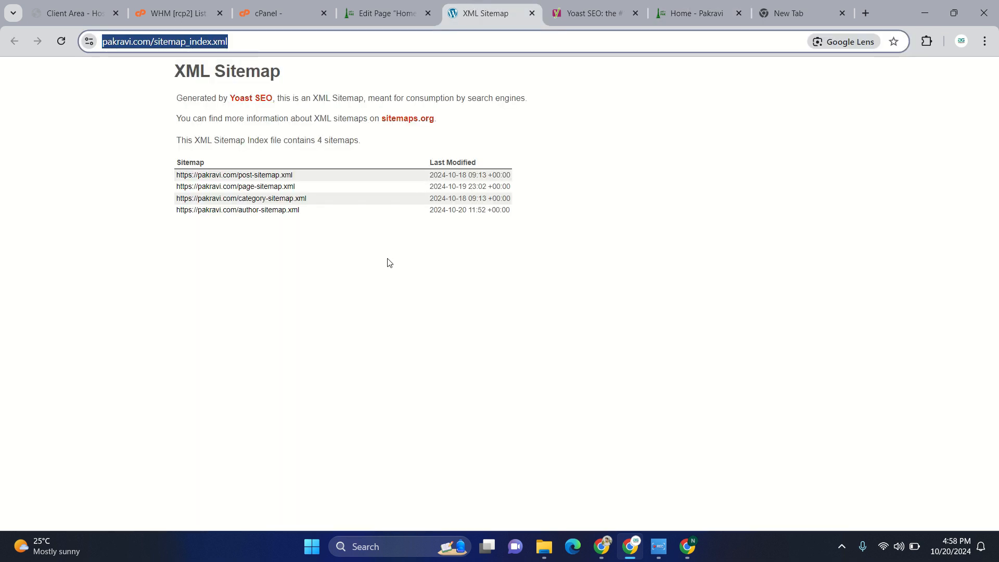
click(365, 5)
click(296, 304)
key(ctrl+v)
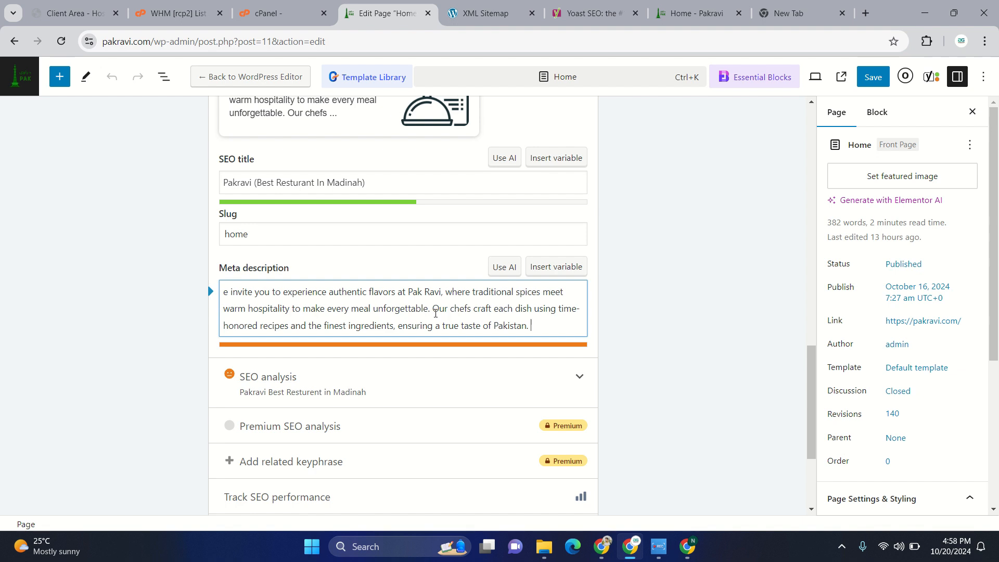
- Try trimming the meta description back to "unforgettable" and restore the full pasted text
key(BackSpace)
key(BackSpace)
key(BackSpace)
key(BackSpace)
key(BackSpace)
key(BackSpace)
key(BackSpace)
key(BackSpace)
key(BackSpace)
key(BackSpace)
key(BackSpace)
key(BackSpace)
key(BackSpace)
key(BackSpace)
key(BackSpace)
key(BackSpace)
key(BackSpace)
key(BackSpace)
key(BackSpace)
key(BackSpace)
key(BackSpace)
key(BackSpace)
key(BackSpace)
key(BackSpace)
key(BackSpace)
key(BackSpace)
key(BackSpace)
key(BackSpace)
key(BackSpace)
key(BackSpace)
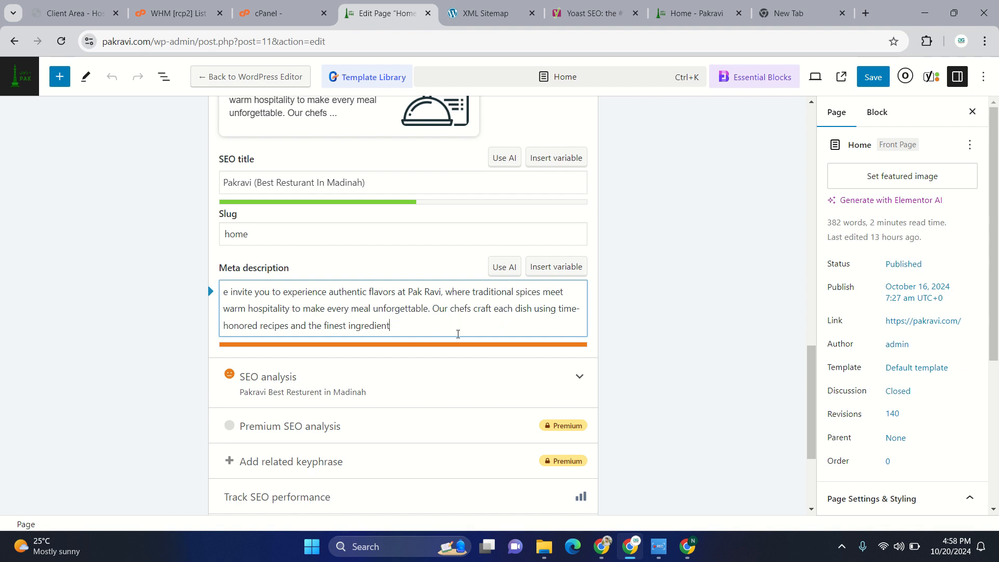
key(BackSpace)
key(BackSpace)
key(BackSpace)
key(BackSpace)
key(BackSpace)
key(BackSpace)
key(BackSpace)
key(BackSpace)
key(BackSpace)
key(BackSpace)
key(BackSpace)
key(BackSpace)
key(BackSpace)
key(BackSpace)
key(BackSpace)
key(BackSpace)
key(BackSpace)
key(BackSpace)
key(BackSpace)
key(BackSpace)
key(BackSpace)
key(BackSpace)
key(BackSpace)
key(BackSpace)
key(BackSpace)
key(BackSpace)
key(BackSpace)
key(BackSpace)
key(BackSpace)
key(BackSpace)
key(BackSpace)
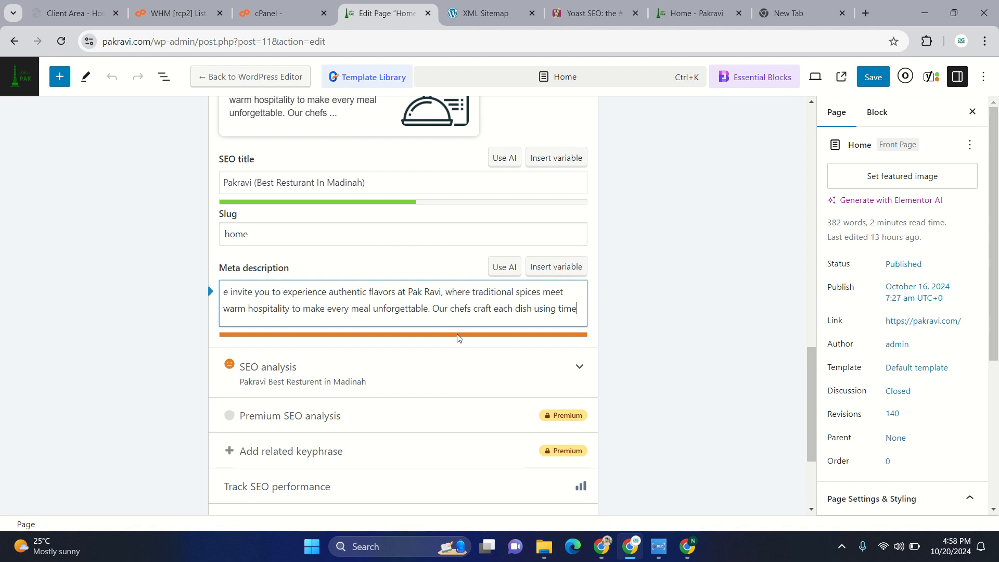
key(BackSpace)
key(BackSpace)
key(BackSpace)
key(BackSpace)
key(BackSpace)
key(BackSpace)
key(BackSpace)
key(BackSpace)
key(BackSpace)
key(BackSpace)
key(BackSpace)
key(BackSpace)
key(BackSpace)
key(BackSpace)
key(BackSpace)
key(BackSpace)
key(BackSpace)
key(BackSpace)
key(BackSpace)
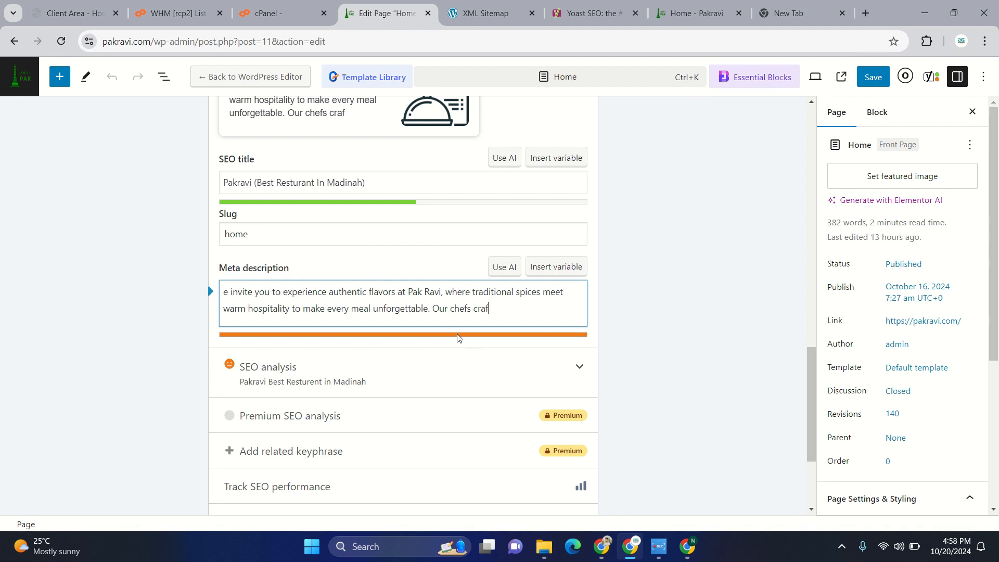
key(BackSpace)
key(BackSpace)
key(BackSpace)
key(BackSpace)
key(BackSpace)
key(BackSpace)
key(BackSpace)
key(BackSpace)
key(BackSpace)
key(BackSpace)
key(BackSpace)
key(BackSpace)
key(BackSpace)
key(BackSpace)
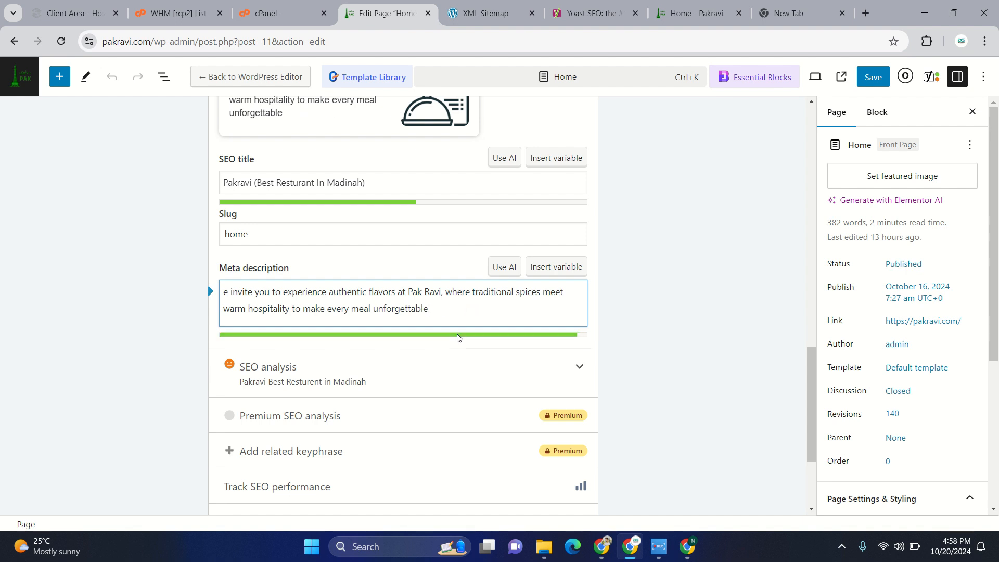
text(. Our chefs craft each dish using time-honored recipes and the finest ingredients, ensuring a true taste of Pakistan.)
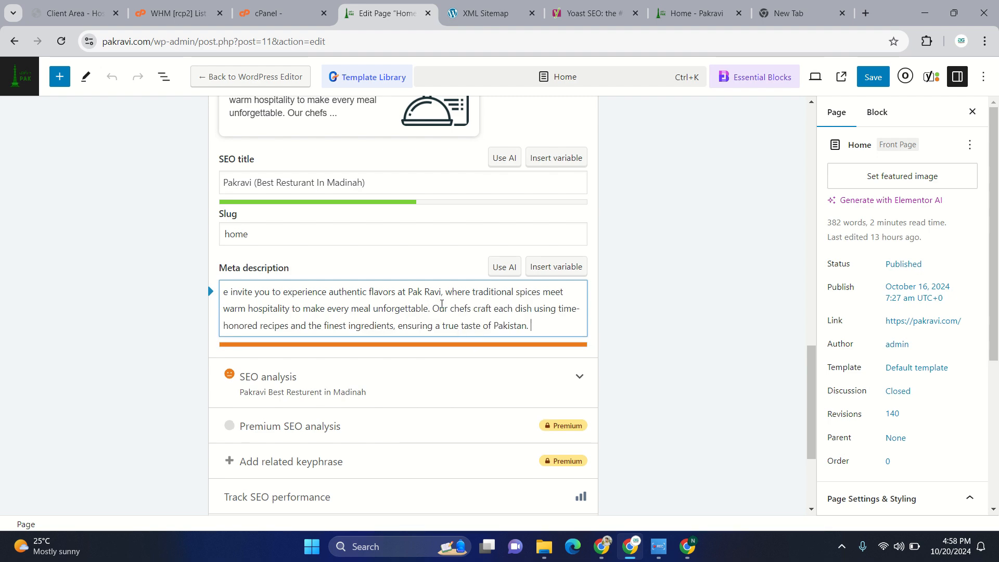
- Delete the sentence beginning "Our chefs craft each dish" so the meta description ends with "unforgettable."
drag(433, 310, 536, 337)
key(BackSpace)
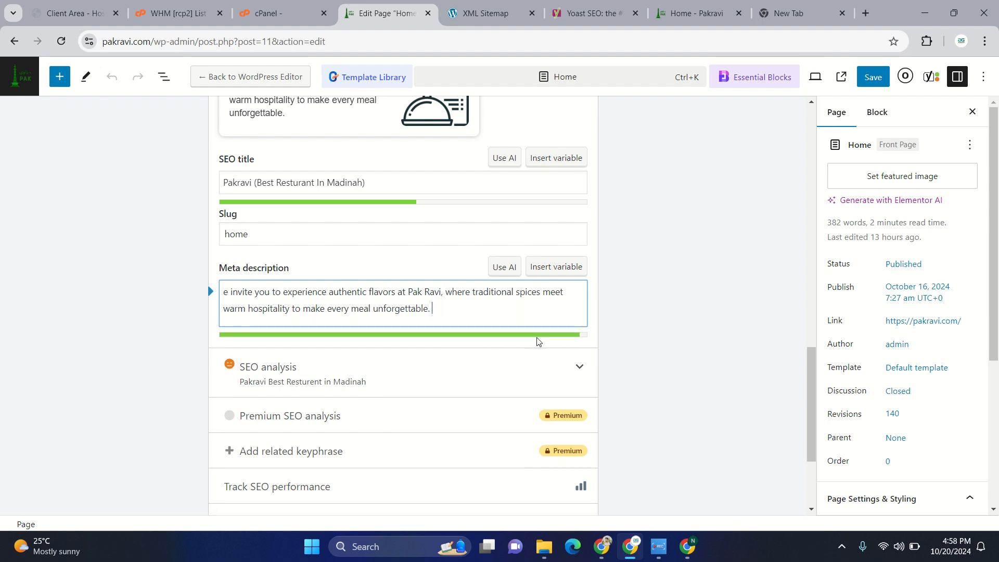
scroll(538, 341, up, 15)
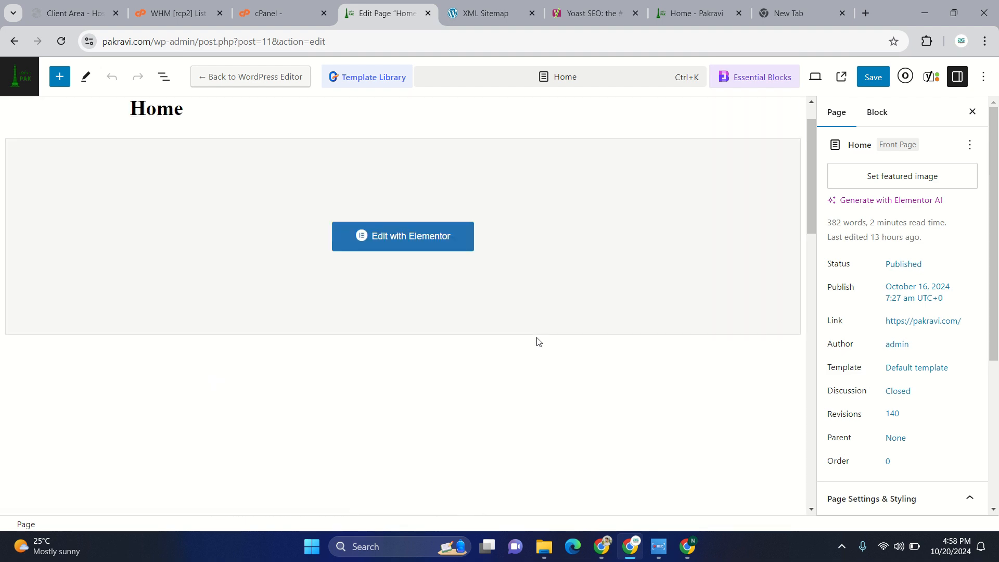
- In the advanced Yoast settings, set the option allowing search engines to show this content in search results to Yes
scroll(538, 341, down, 4)
scroll(538, 341, down, 10)
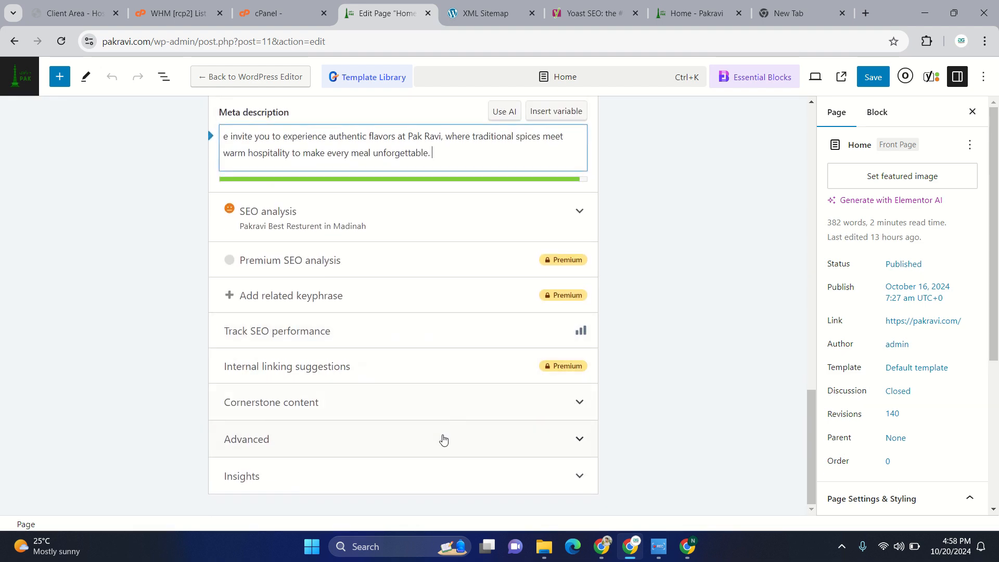
click(443, 441)
scroll(441, 437, down, 3)
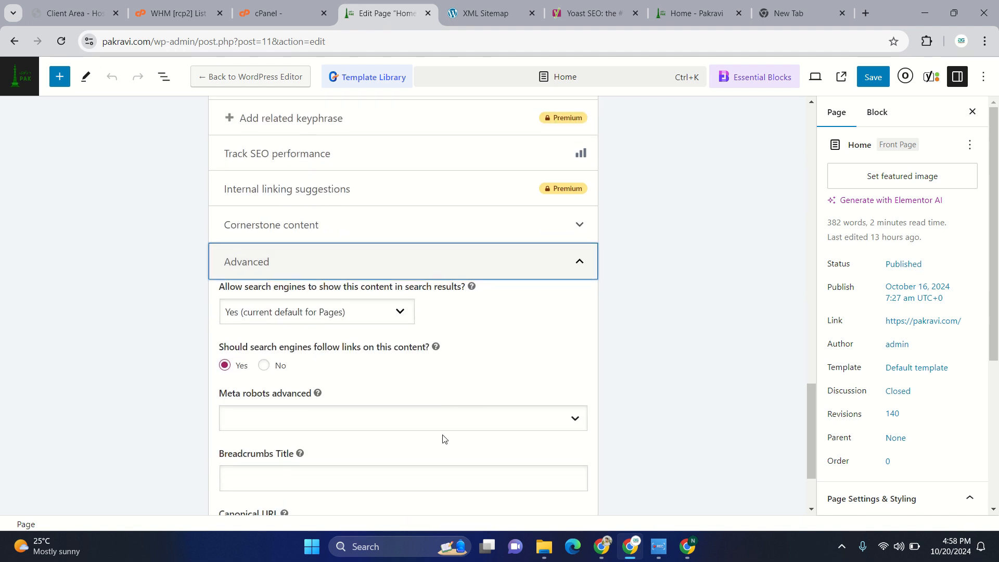
click(360, 321)
click(360, 321)
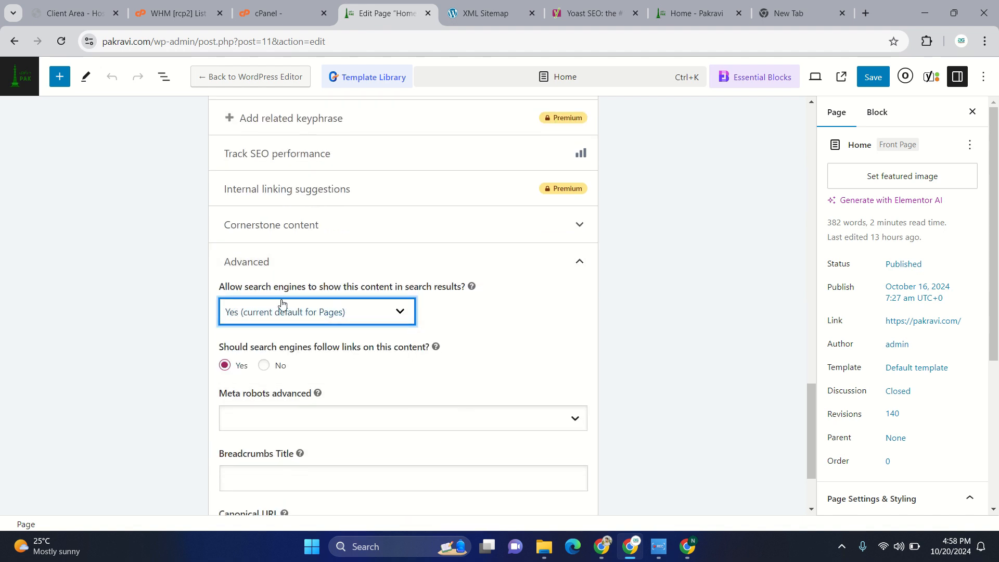
click(408, 312)
click(336, 364)
scroll(286, 342, down, 2)
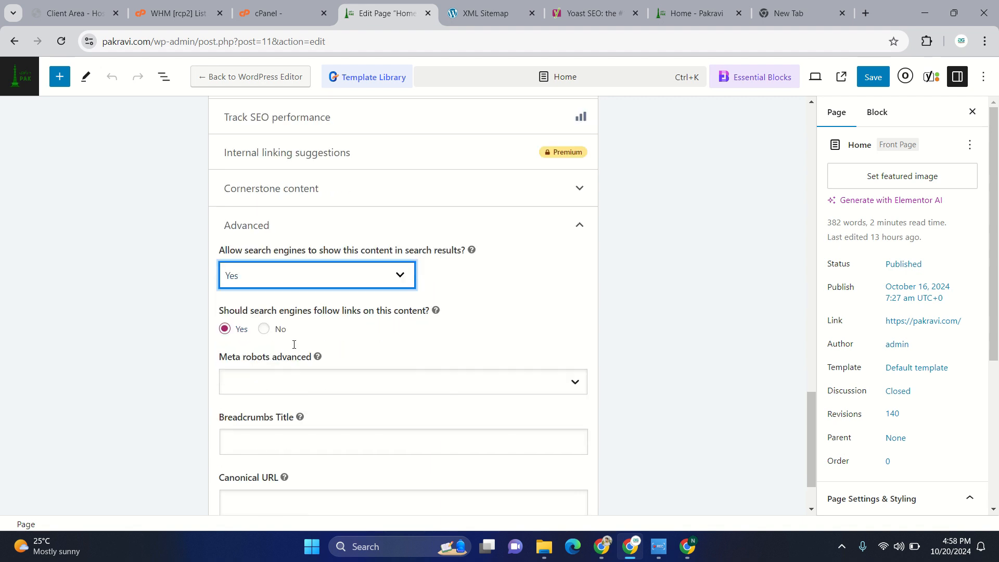
click(262, 307)
click(263, 306)
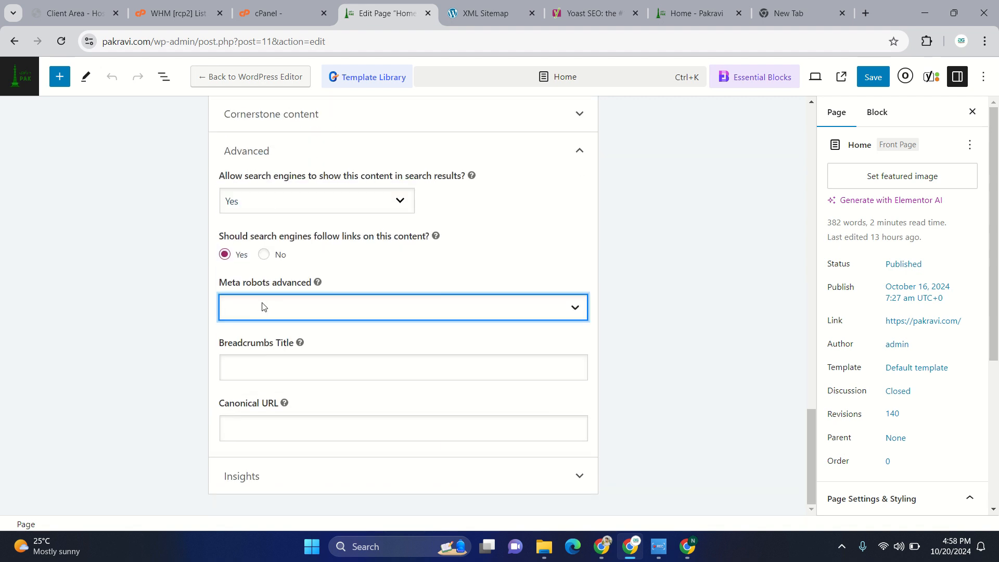
- Switch the Home page's cornerstone content marking on and back off
scroll(324, 373, up, 3)
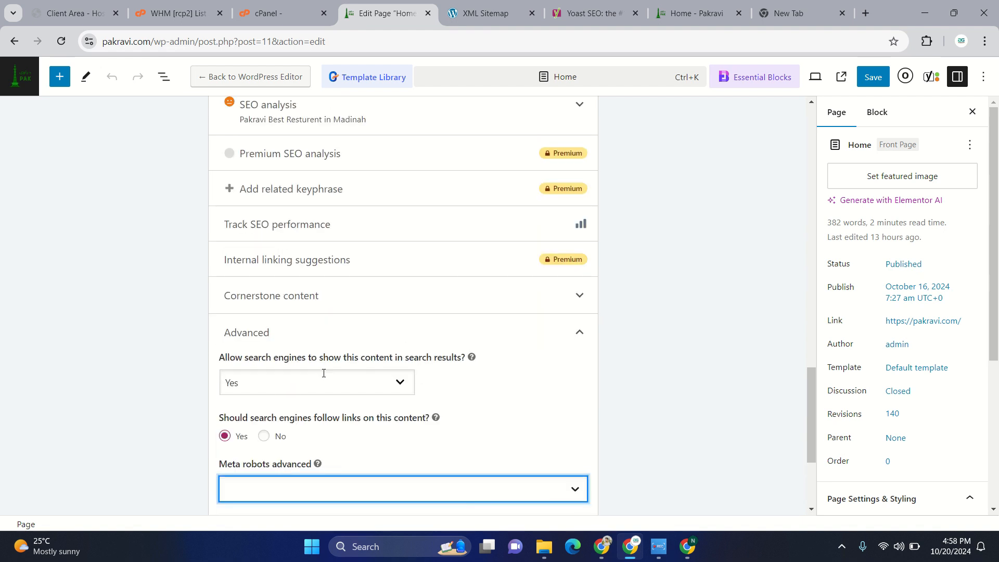
click(403, 298)
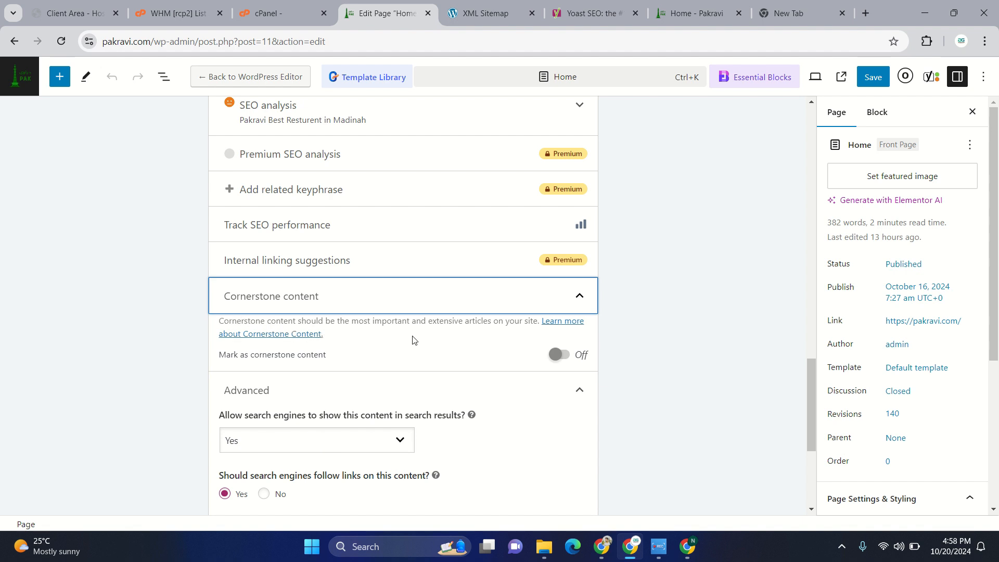
click(564, 359)
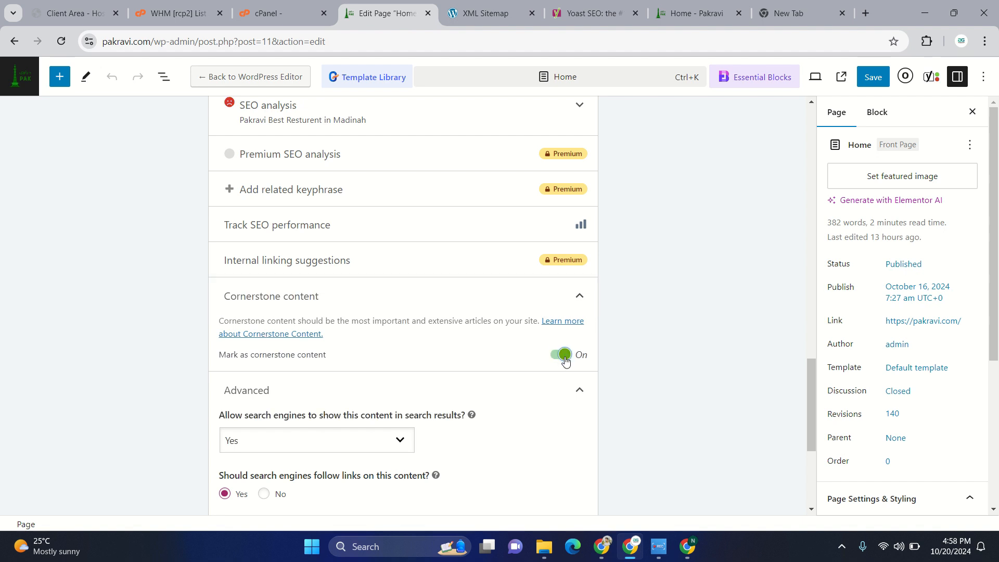
click(565, 358)
- Compare the mobile and desktop search result previews of the Home page, ending on the desktop result
scroll(559, 359, up, 8)
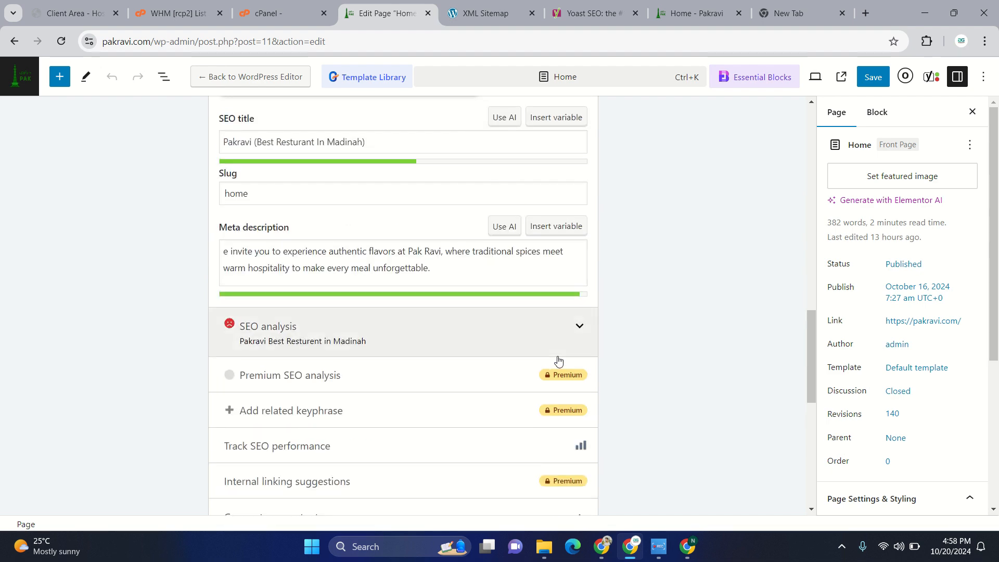
scroll(558, 360, up, 6)
scroll(558, 360, down, 4)
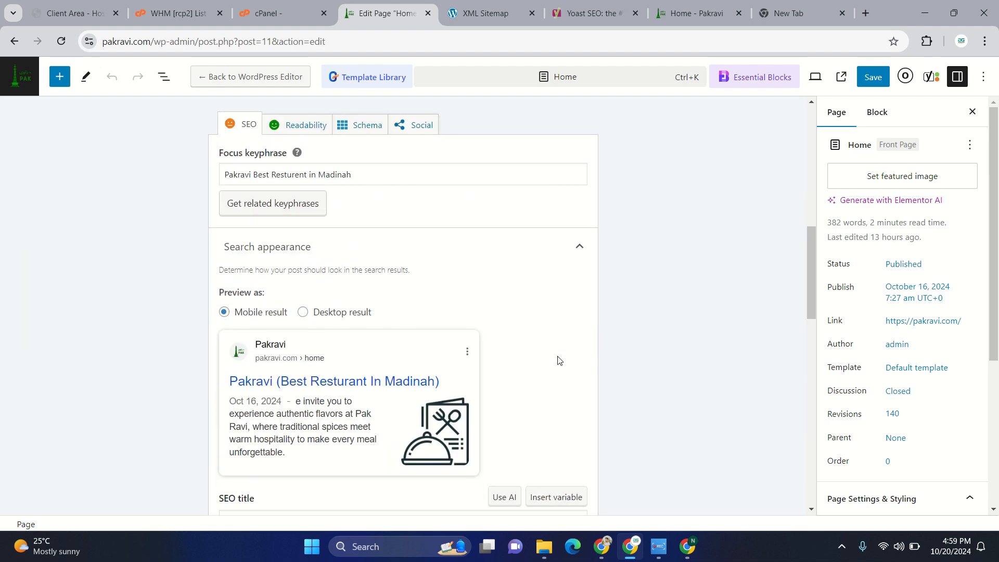
scroll(558, 360, down, 1)
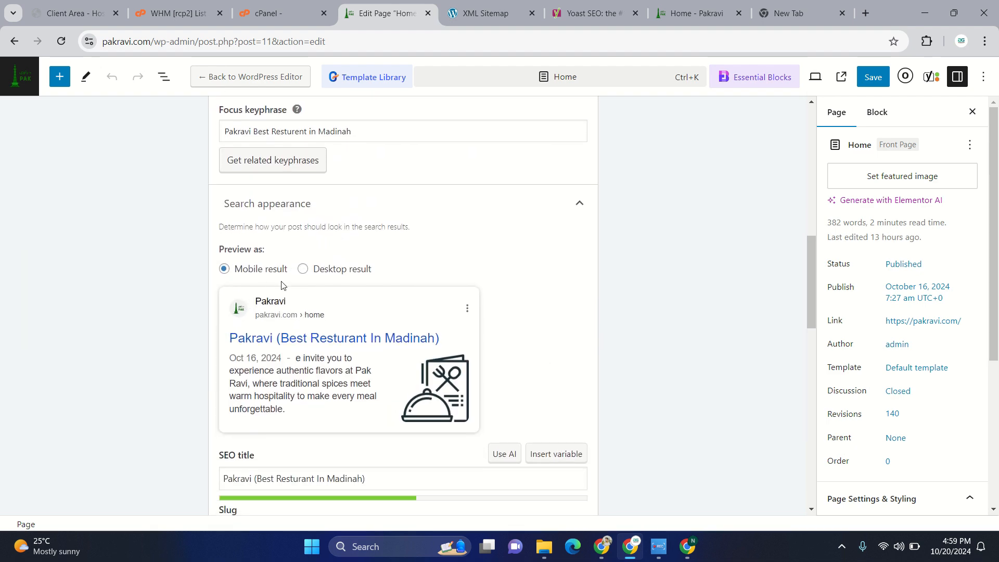
click(302, 268)
scroll(400, 348, down, 1)
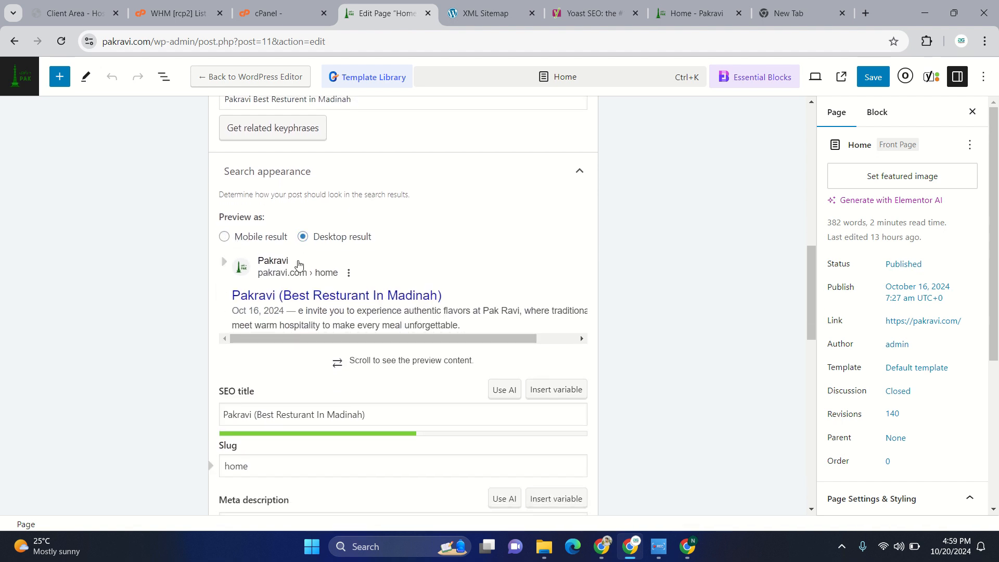
click(224, 236)
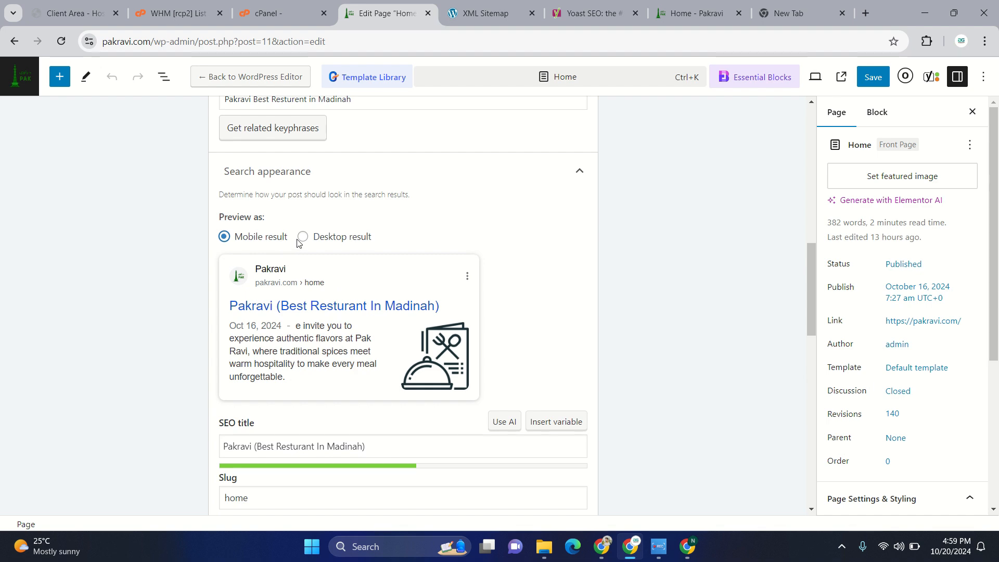
click(302, 237)
scroll(498, 358, down, 2)
scroll(497, 358, up, 15)
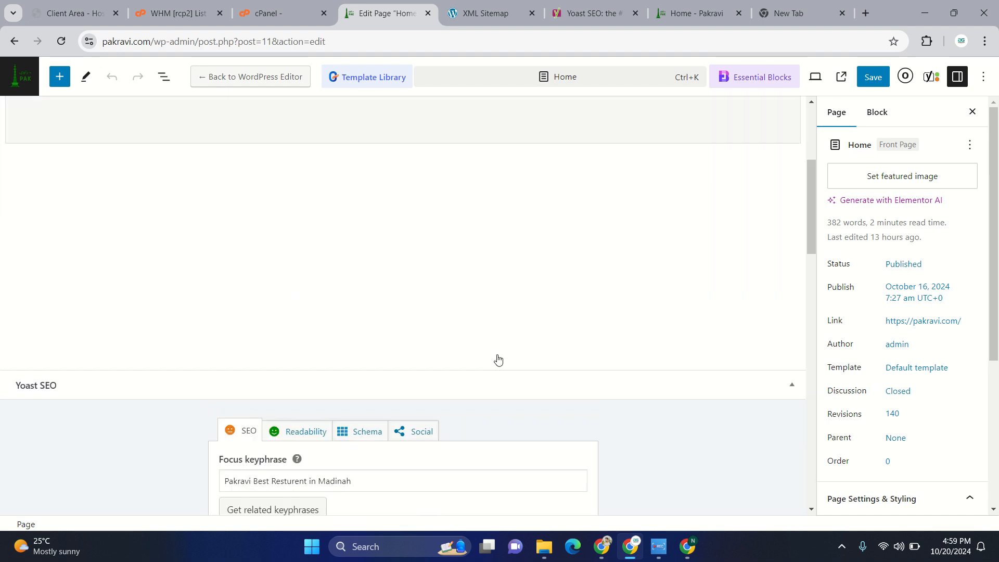
scroll(592, 296, down, 15)
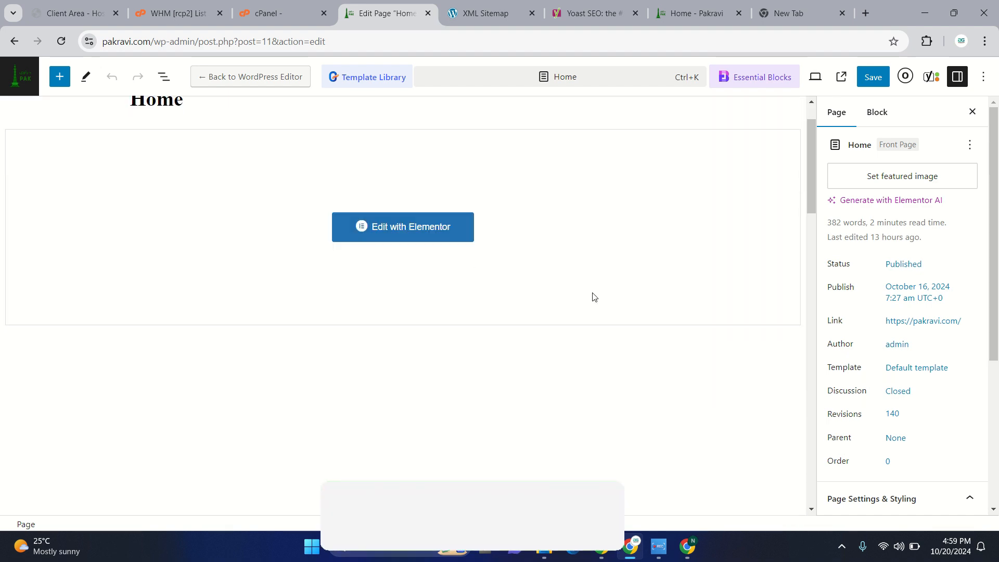
- Save the Home page and return to the pages list to check its SEO and readability scores
scroll(843, 263, down, 5)
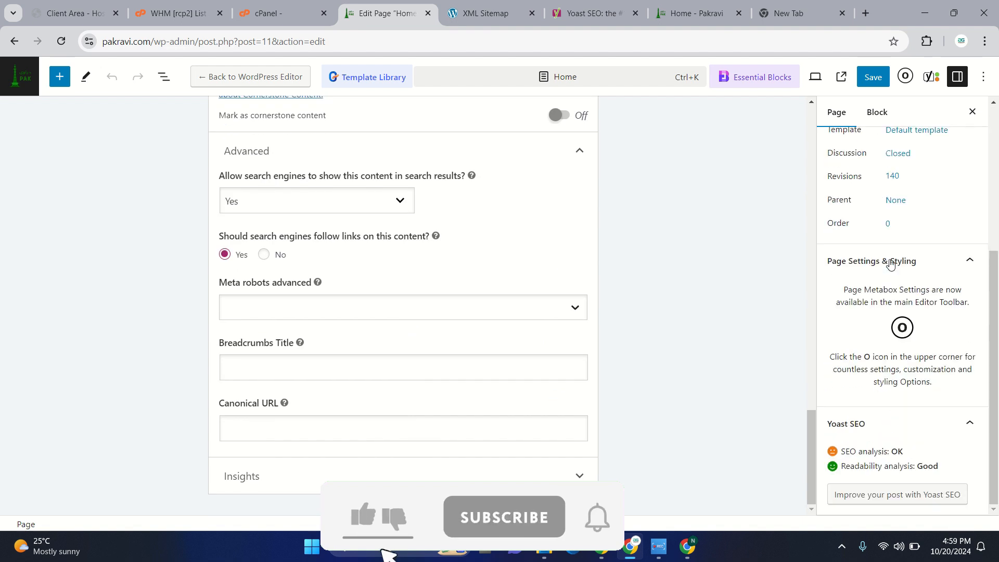
click(873, 77)
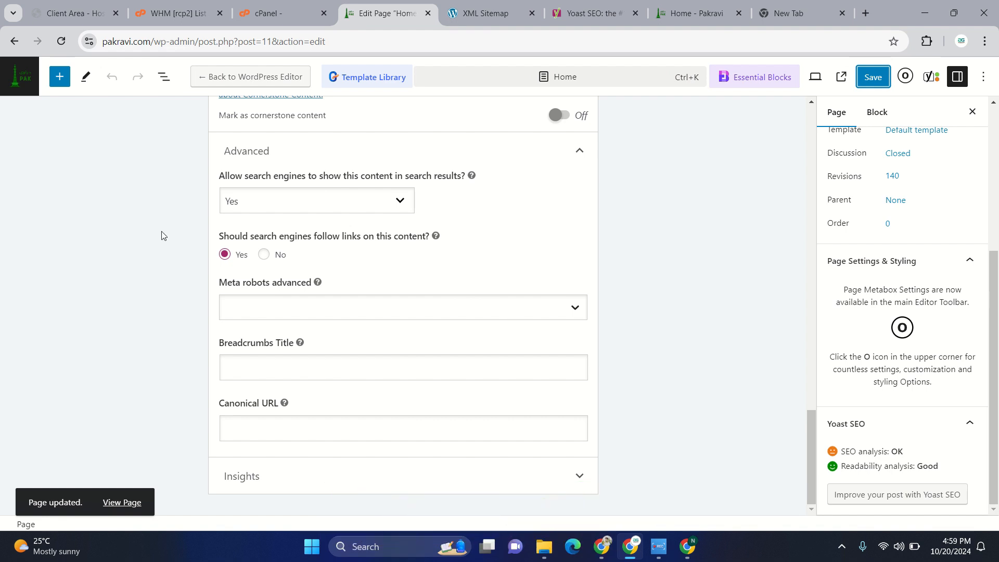
click(13, 42)
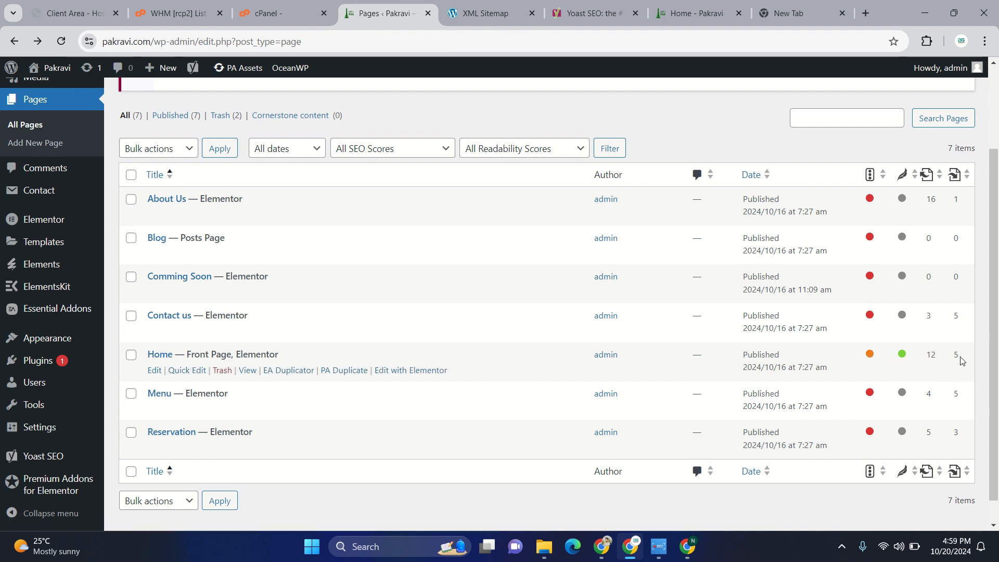
drag(961, 360, 154, 370)
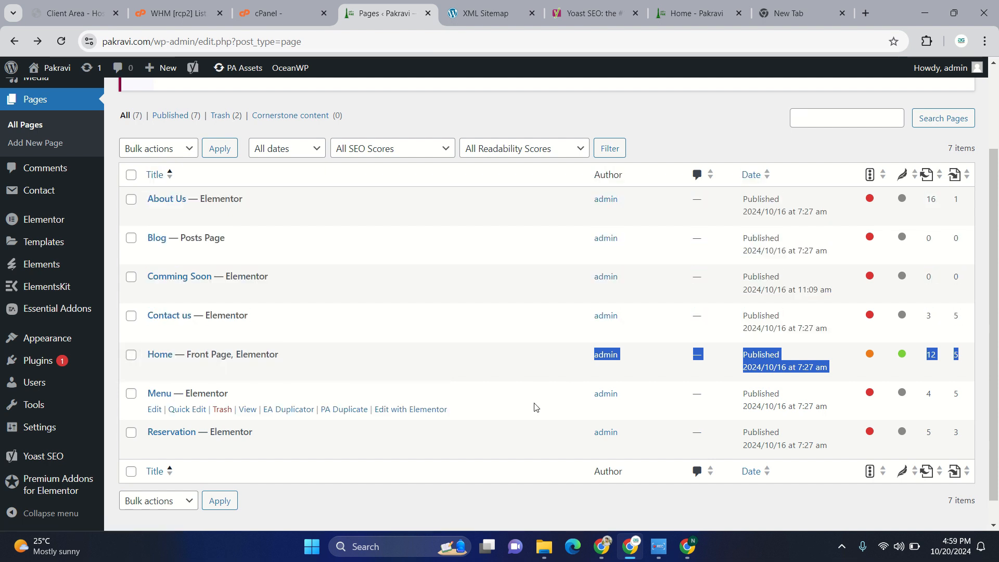
- Open the post "3 Best Pakistani Recipes You Must Try for a Flavorful Feast" for editing from the posts list
scroll(52, 208, up, 3)
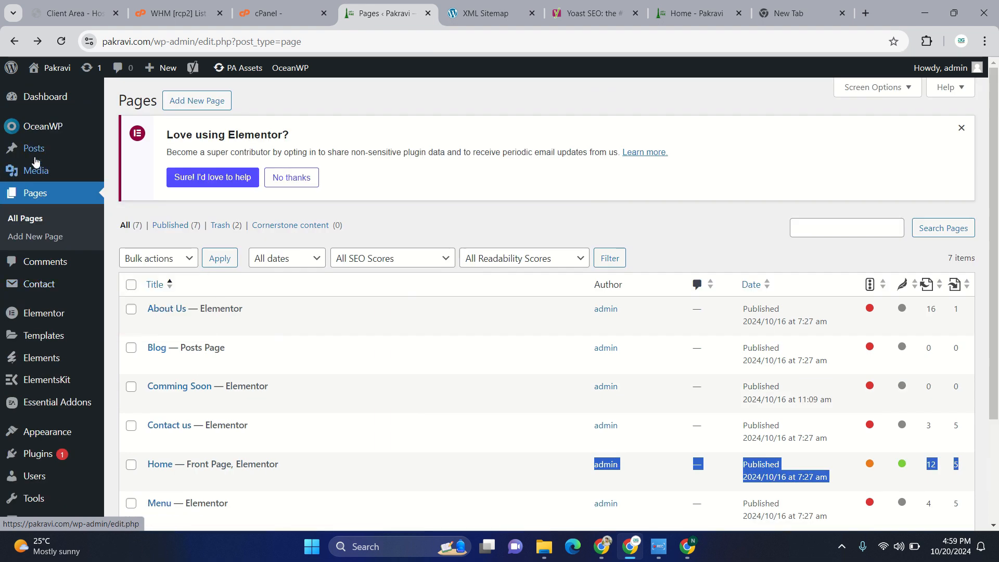
mouse_move(35, 150)
click(130, 151)
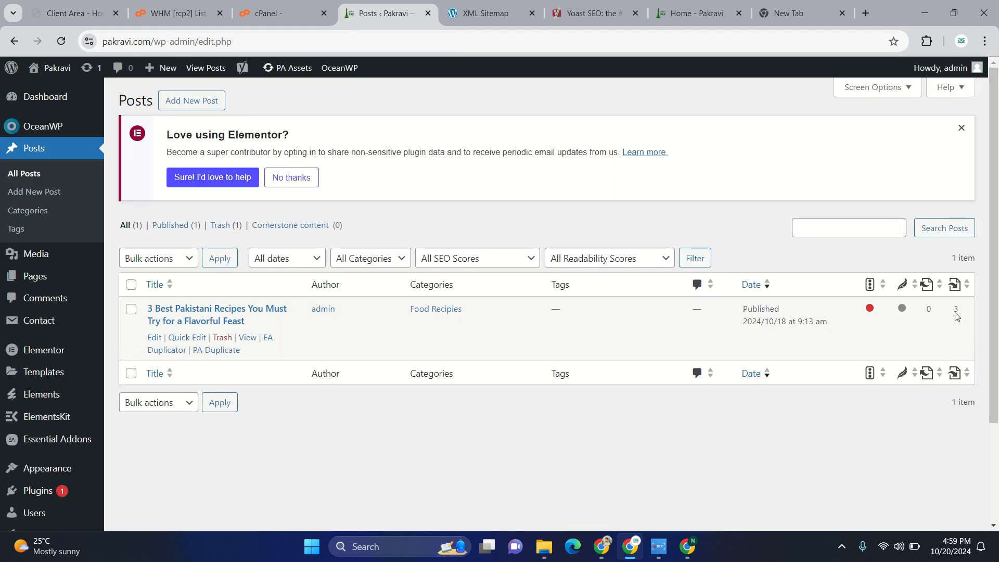
click(154, 337)
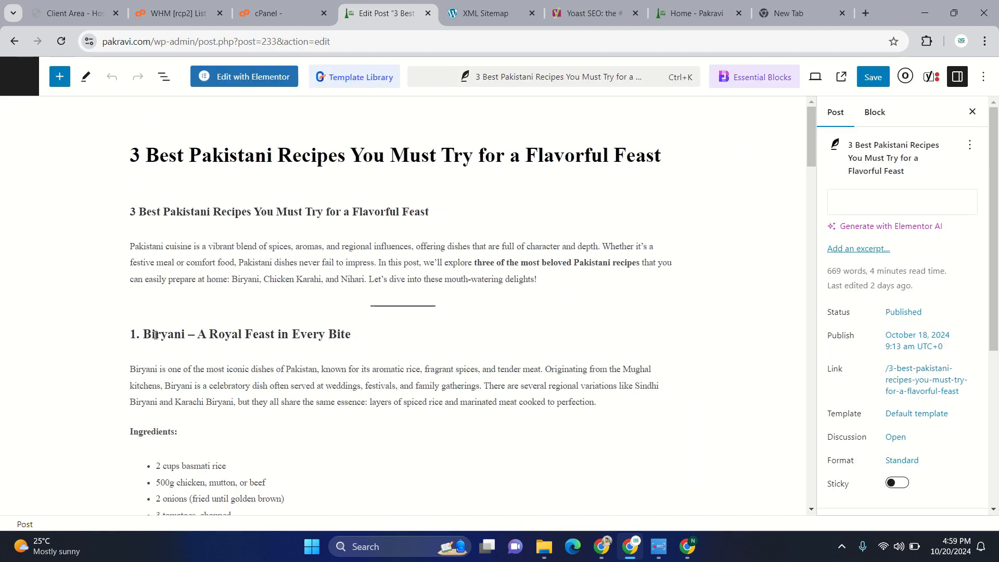
- Set the post's Yoast focus keyphrase to "3 Best Pakistani Recipies" and check its SEO analysis rating
scroll(155, 335, down, 15)
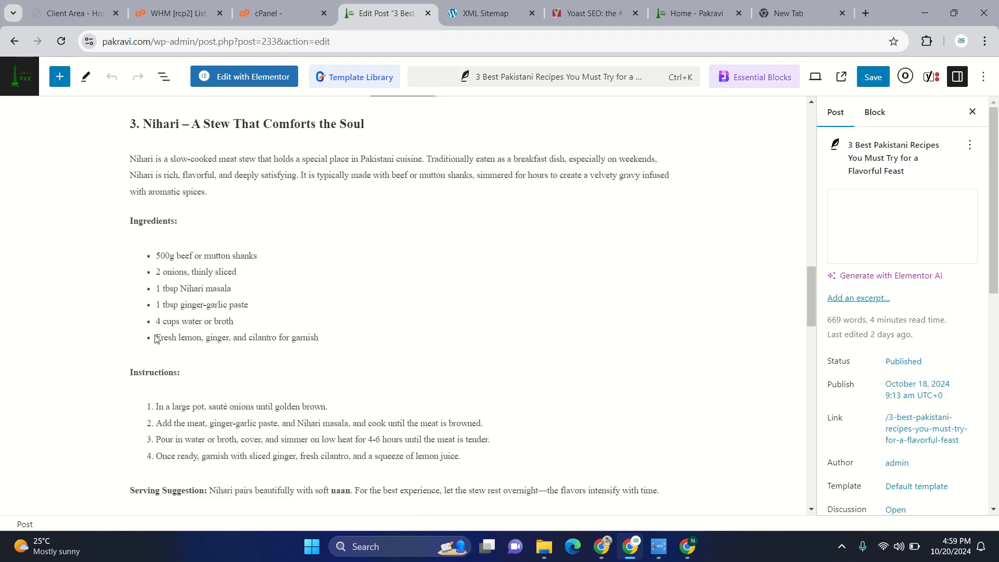
scroll(155, 335, down, 10)
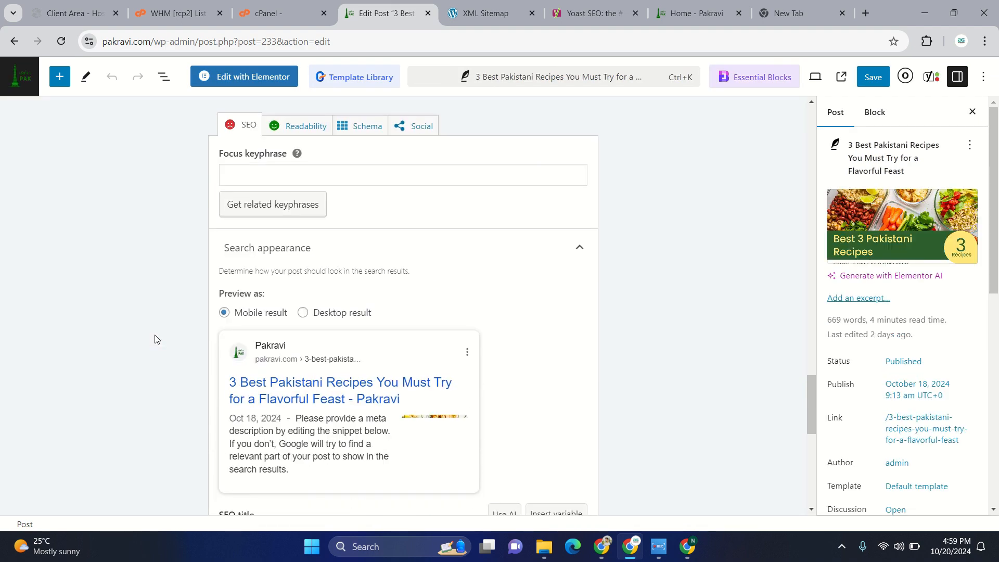
scroll(156, 339, up, 2)
scroll(155, 339, down, 5)
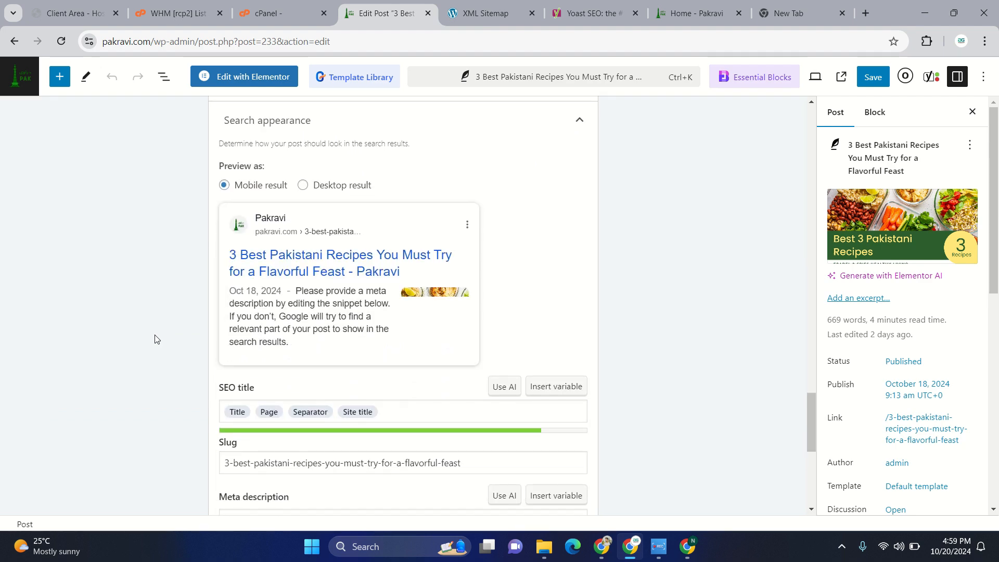
scroll(365, 296, down, 3)
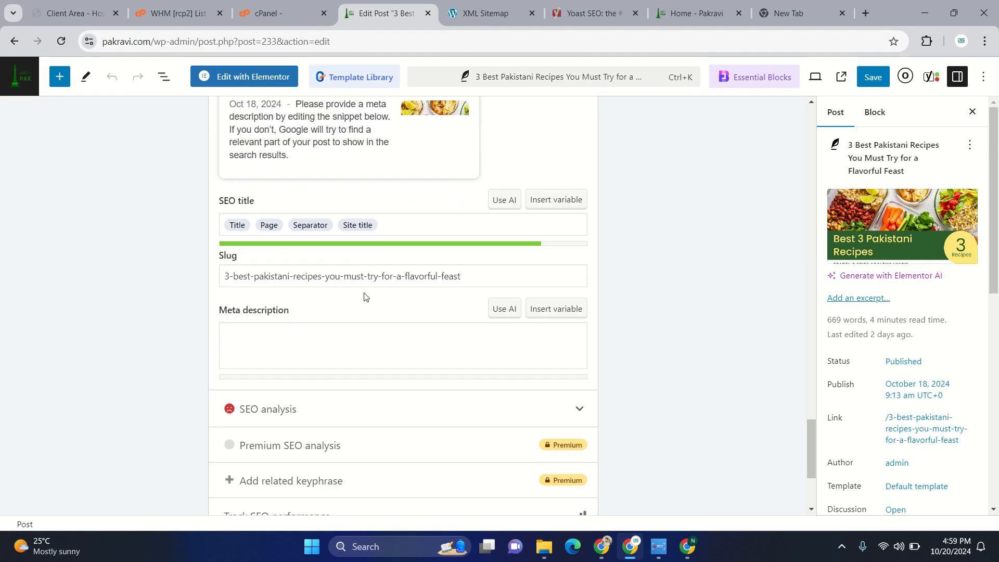
scroll(365, 296, up, 15)
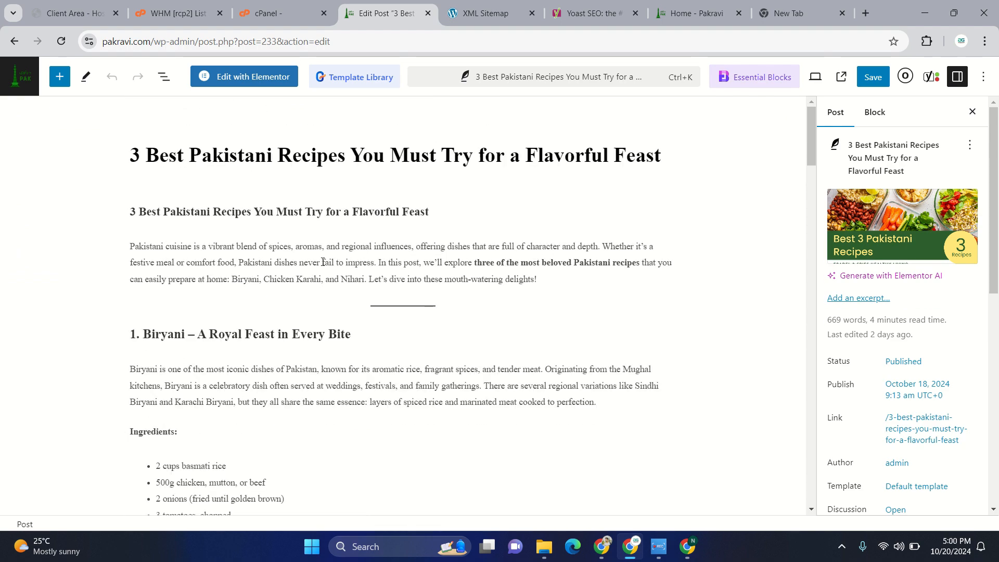
scroll(456, 341, down, 15)
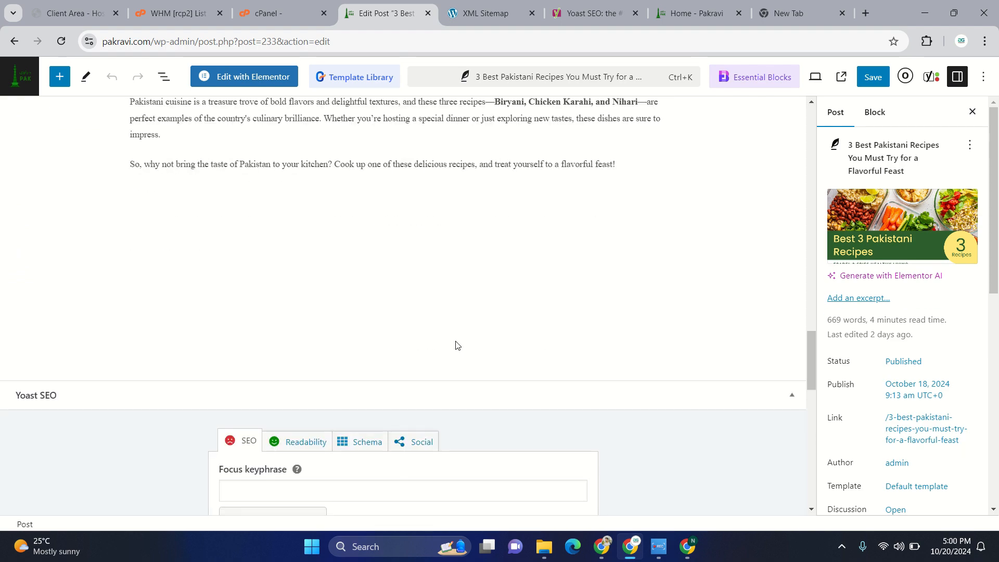
click(273, 255)
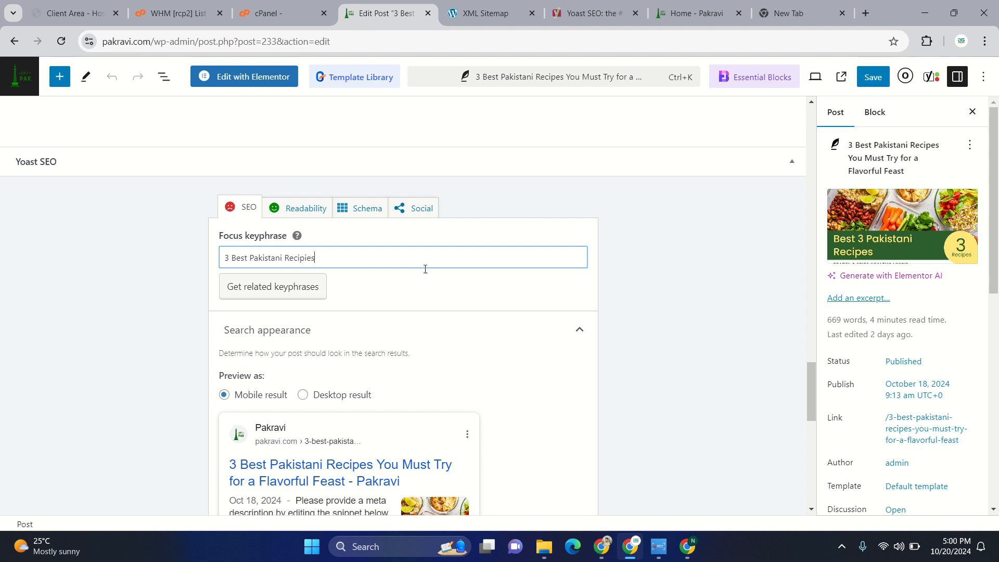
click(420, 291)
scroll(421, 293, down, 1)
scroll(420, 293, down, 5)
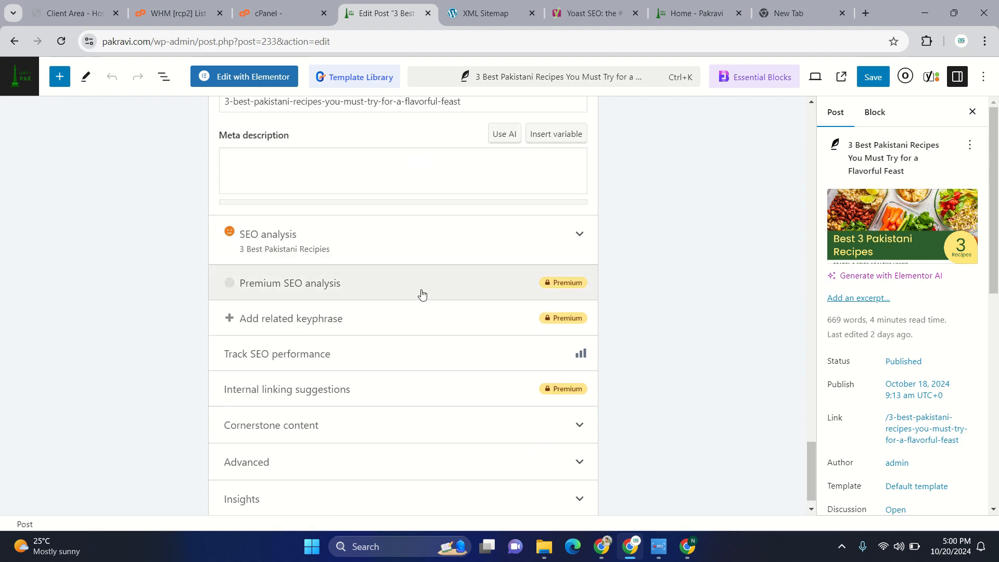
scroll(502, 424, up, 8)
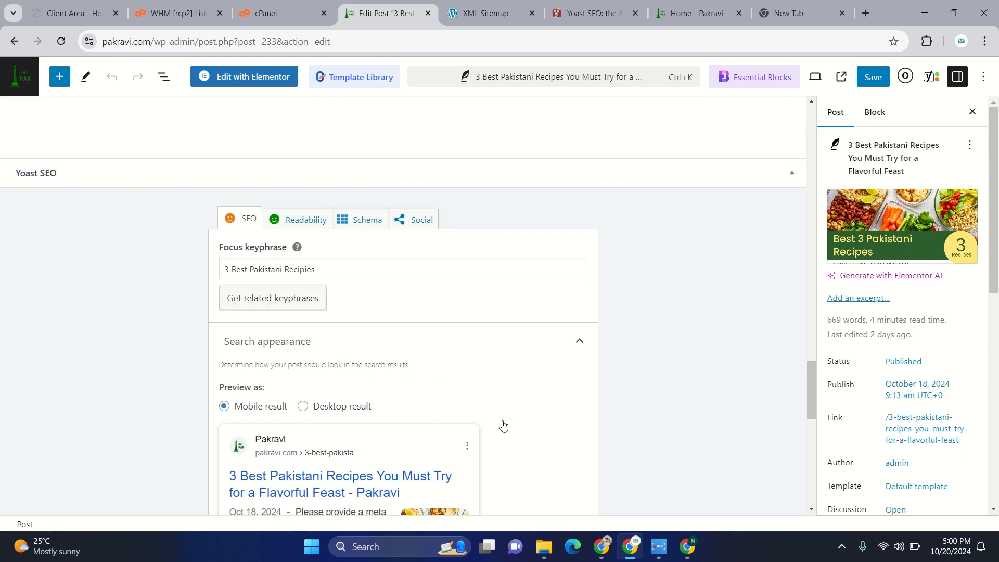
- Enter "Pakistani Recipes" as a new tag for the post and save the post
scroll(901, 389, down, 6)
scroll(902, 389, down, 2)
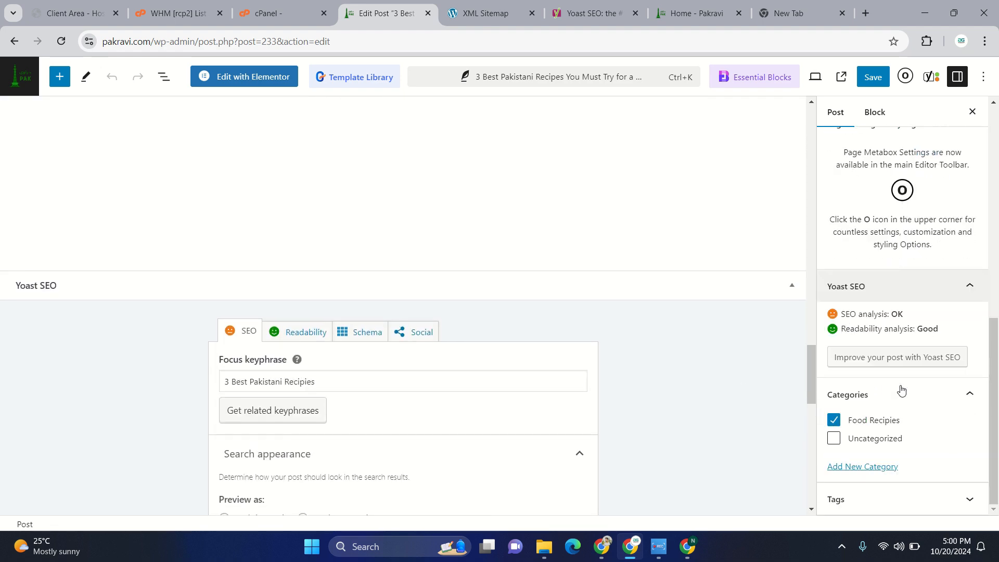
click(865, 499)
click(853, 474)
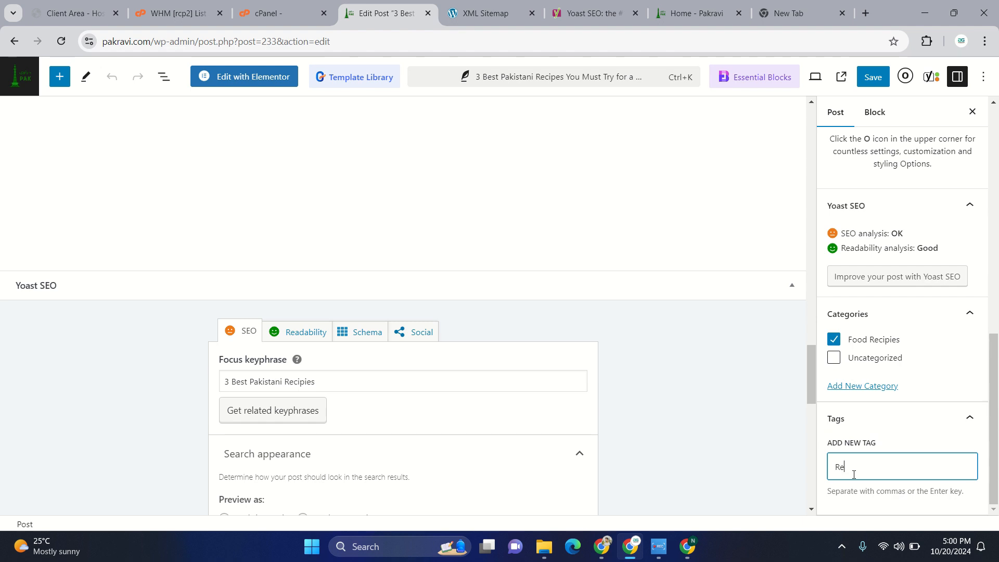
text(Recipe)
text(Pakista)
text(ni)
click(870, 78)
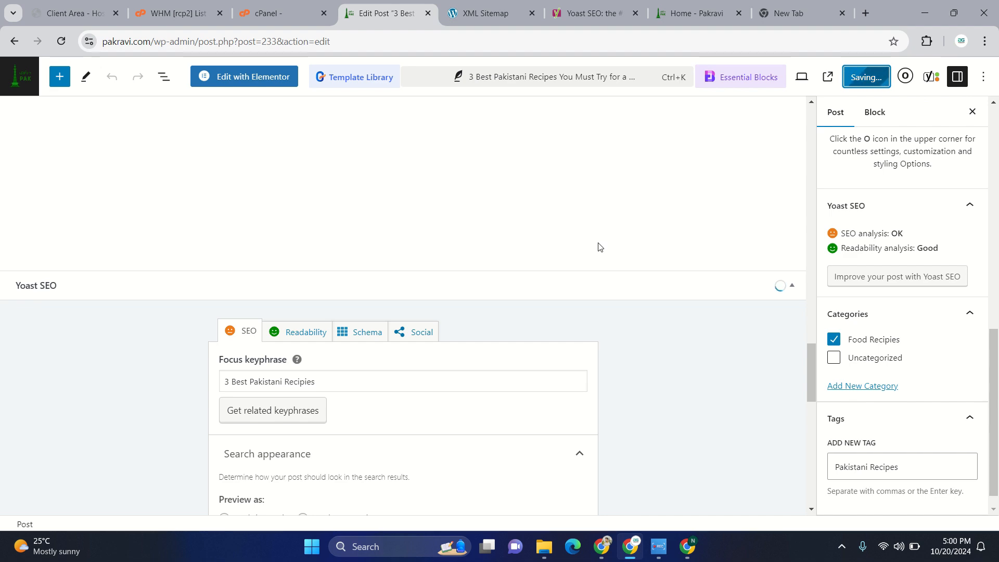
- View the published recipe post on the live site and copy its full URL
scroll(599, 247, up, 20)
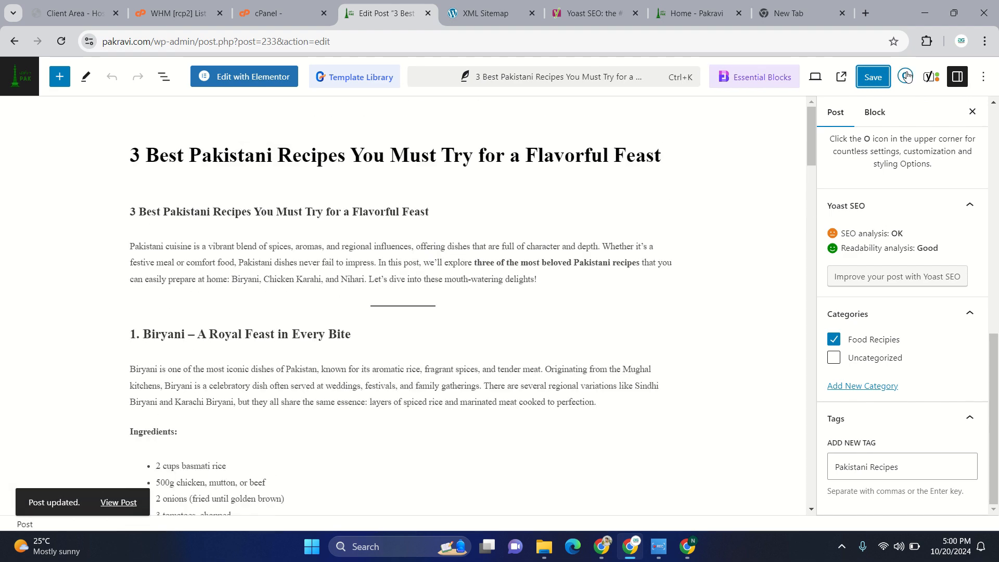
click(842, 76)
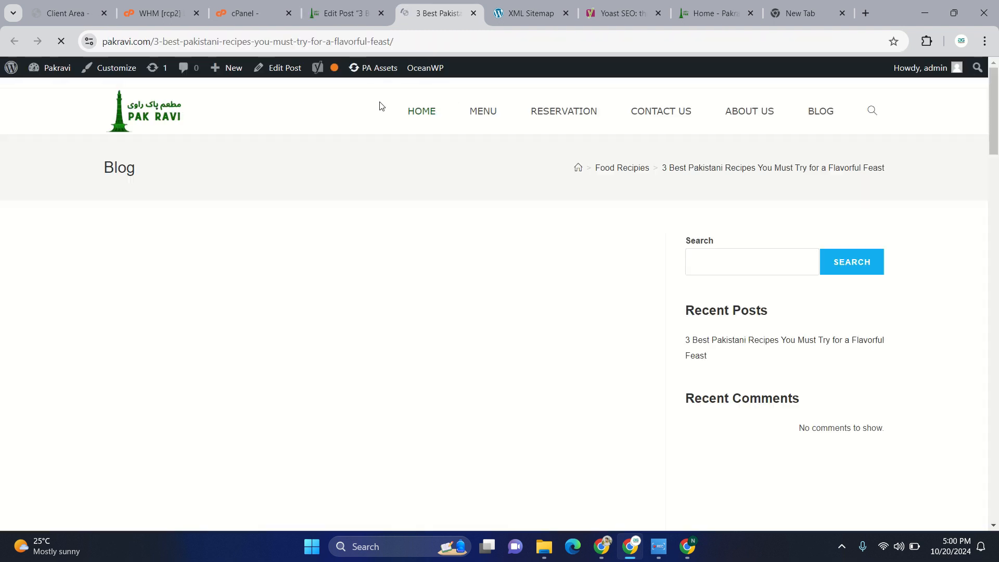
click(411, 39)
drag(411, 39, 80, 32)
key(ctrl+c)
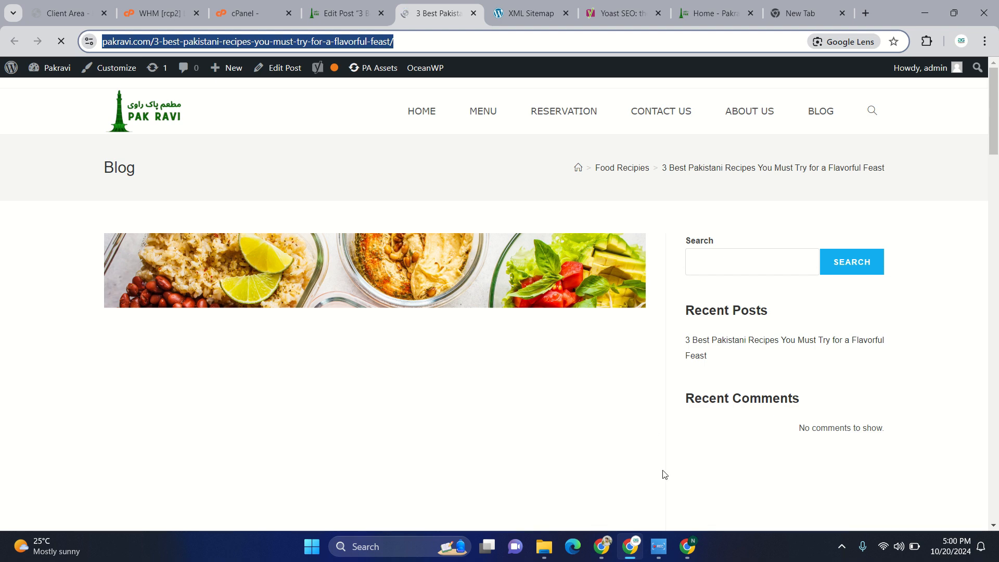
click(686, 546)
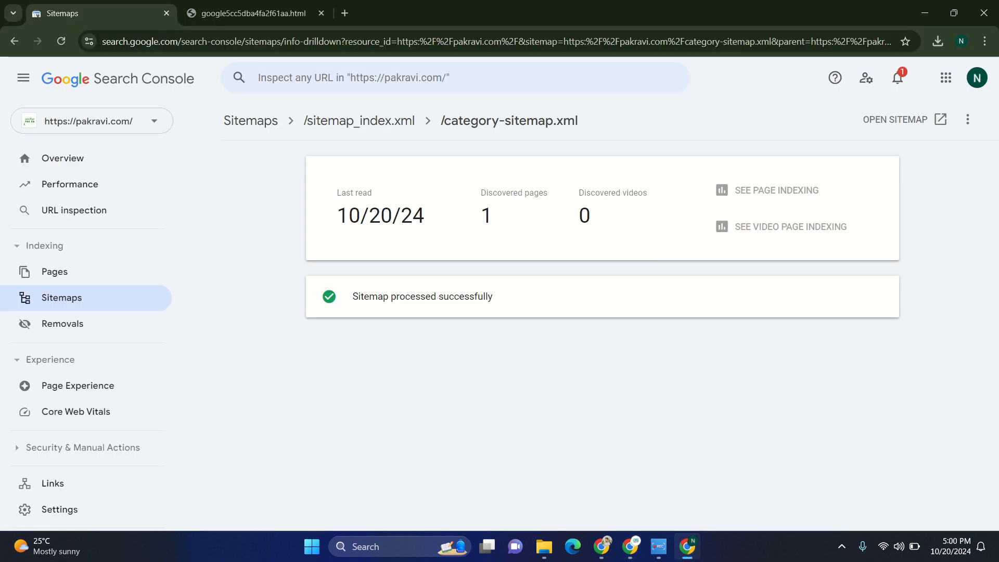
click(76, 163)
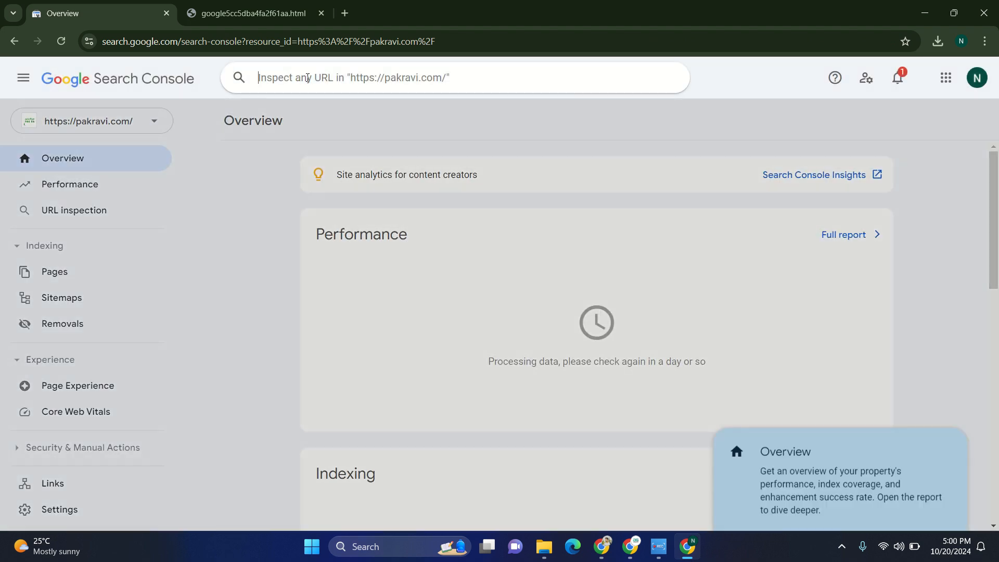
click(307, 78)
key(ctrl+v)
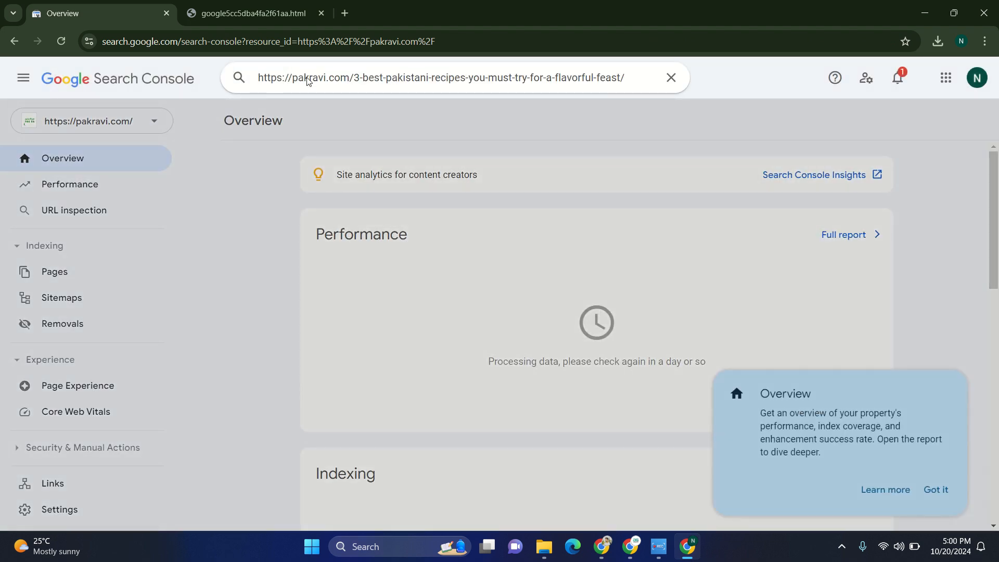
key(Return)
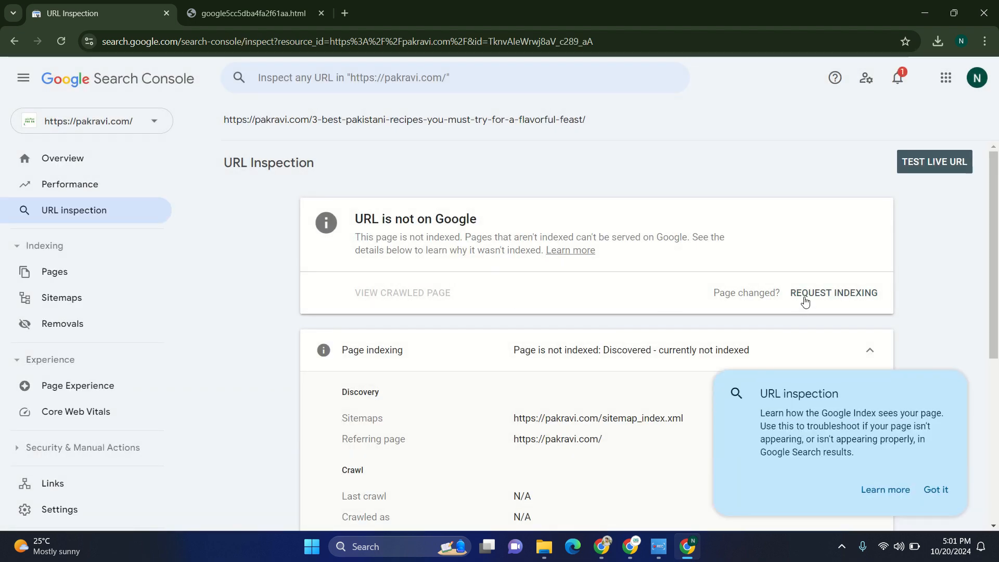
- Request indexing for the inspected recipe post URL and return to the post in the WordPress editor
click(804, 294)
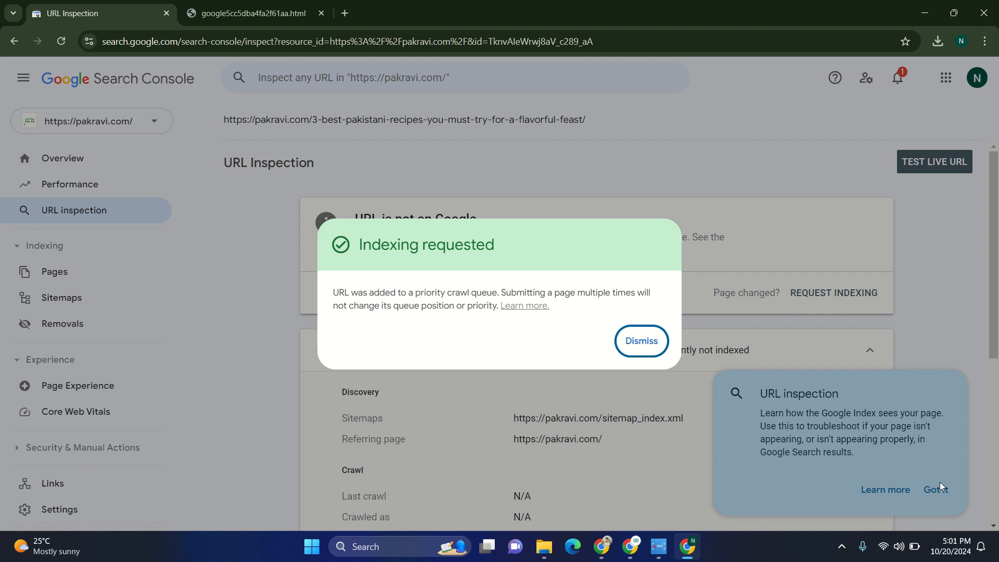
click(940, 483)
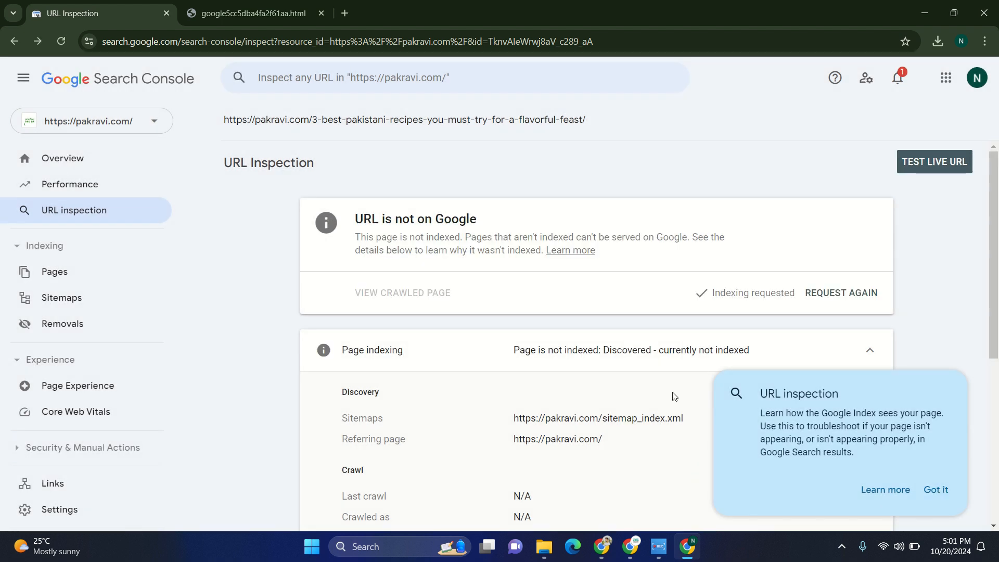
click(926, 488)
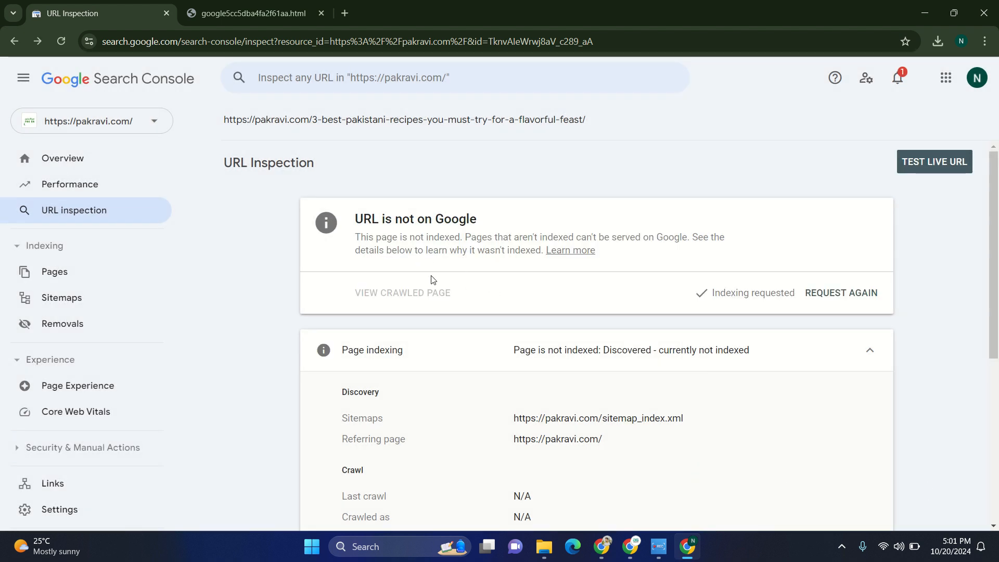
click(629, 546)
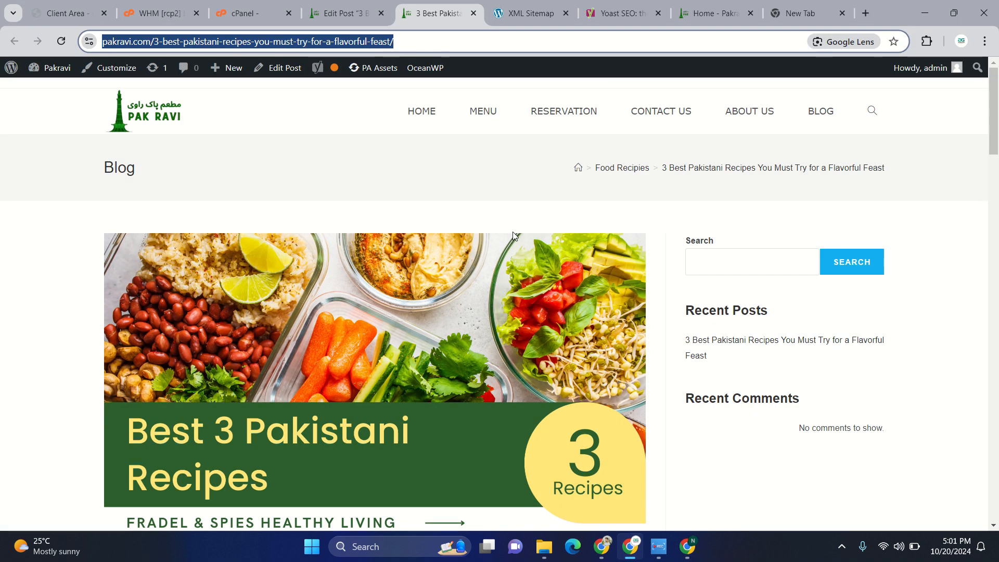
click(341, 13)
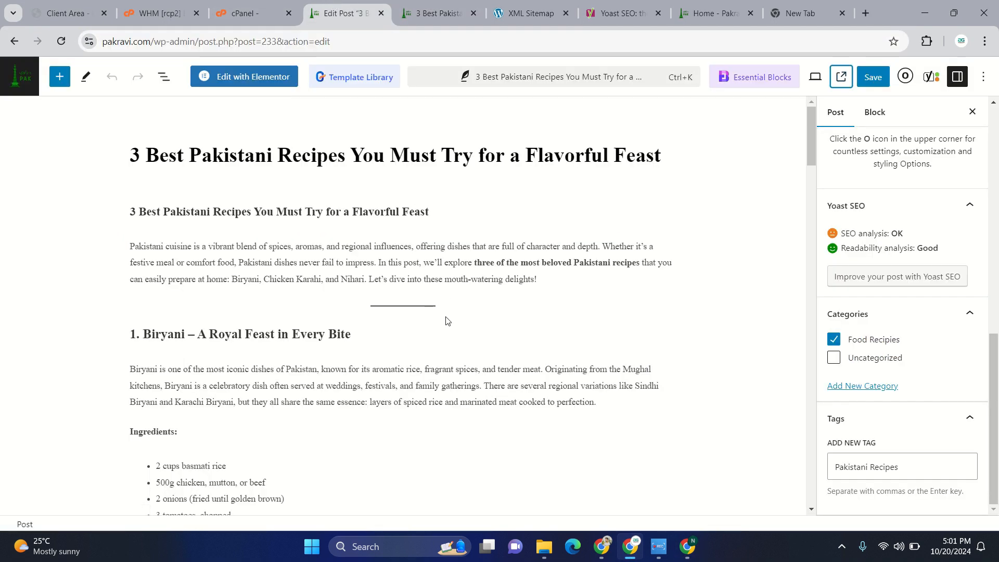